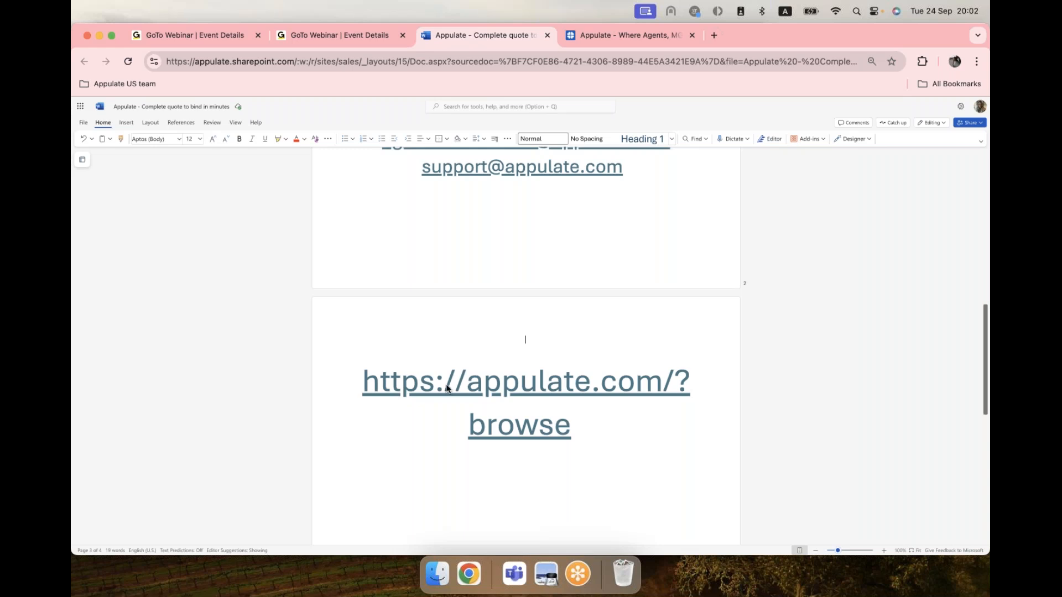
Open the appulate.com link from the Word guide in a new browser tab.
click(457, 385)
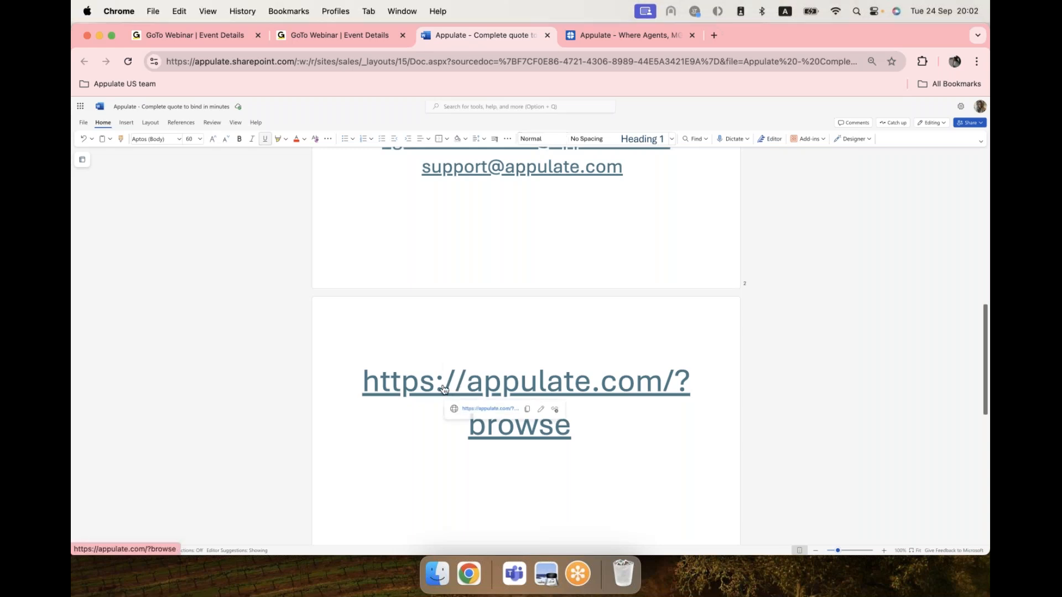
click(482, 408)
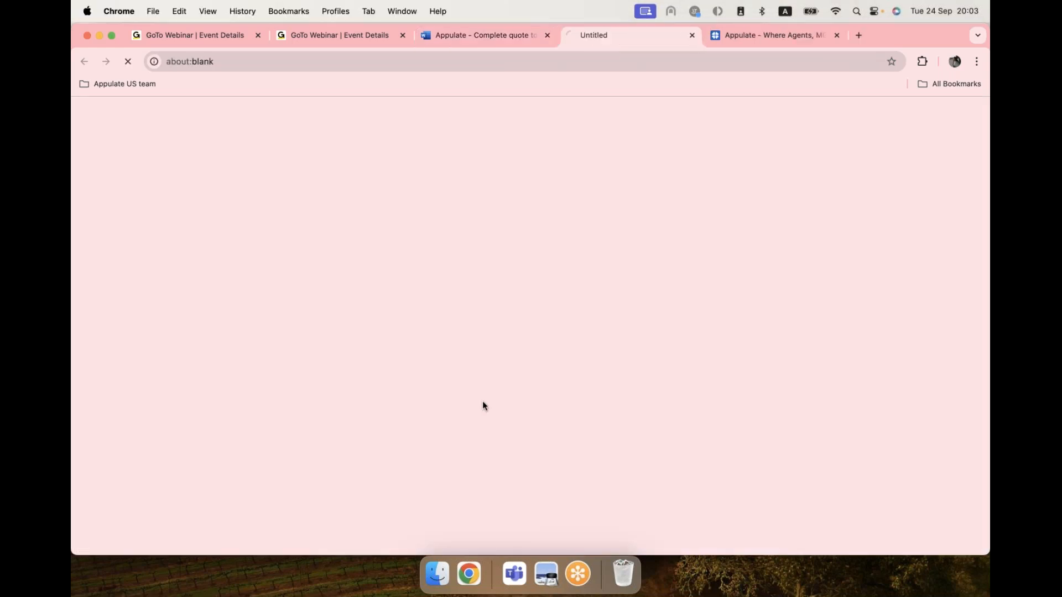
mouse_move(594, 117)
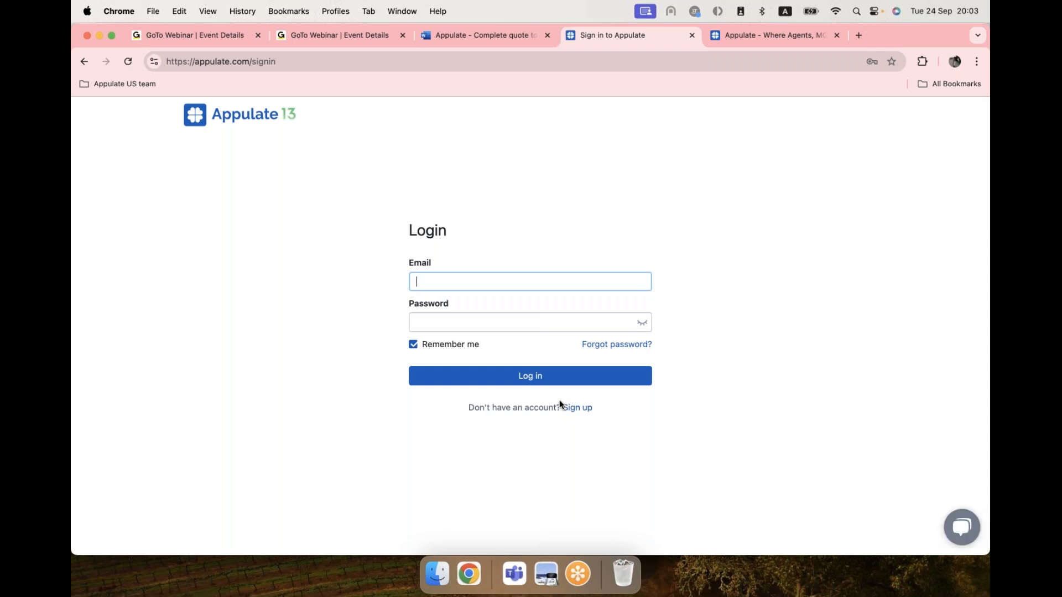
Sign in to Appulate with the saved agent login from Chrome autofill.
click(439, 283)
click(542, 312)
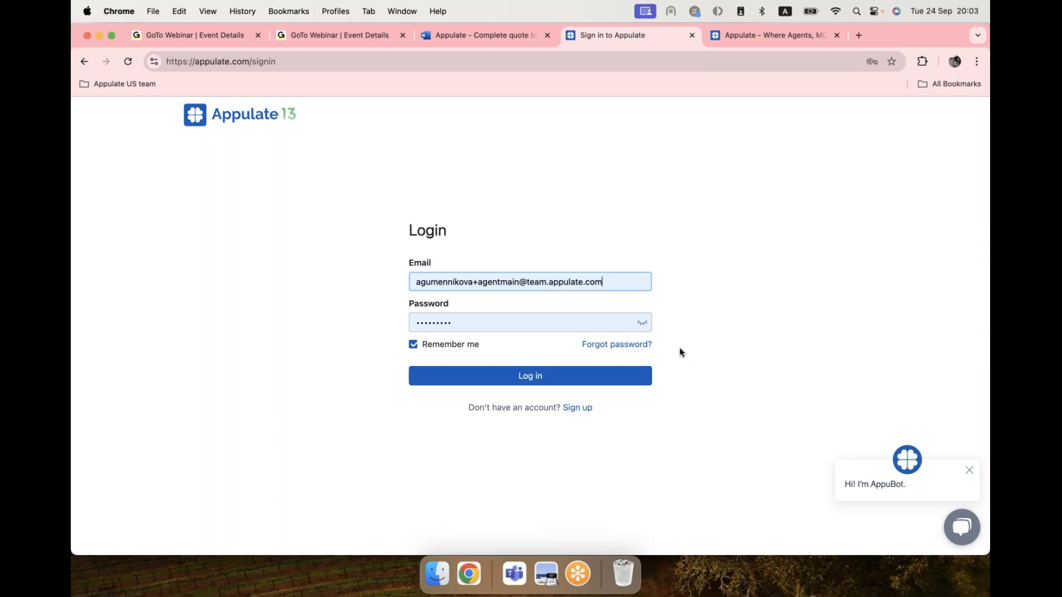
click(534, 383)
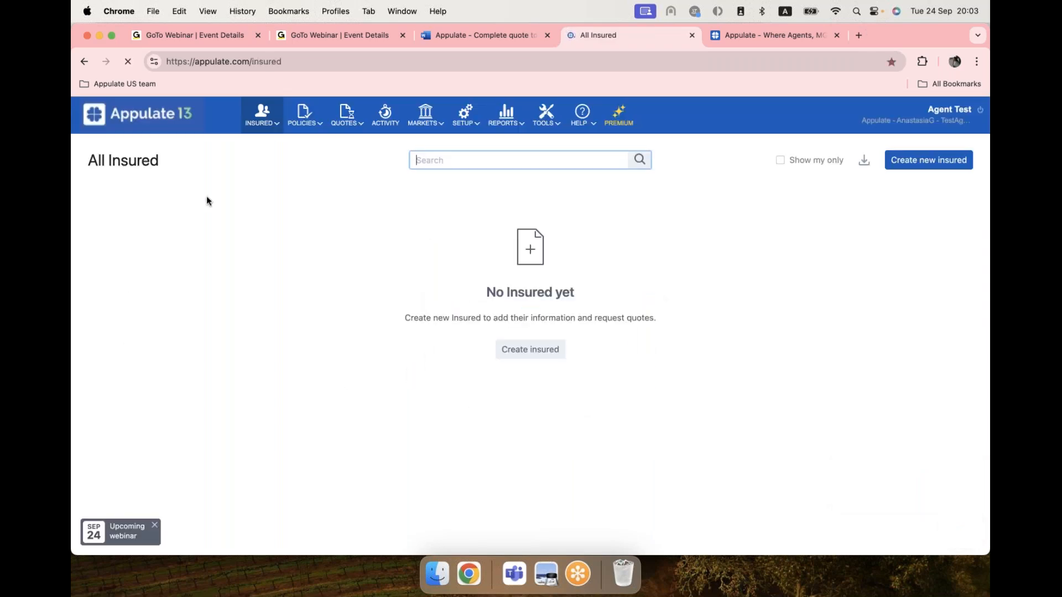
Bring up the TOOLS dropdown in the top navigation bar of the All Insured page.
mouse_move(318, 109)
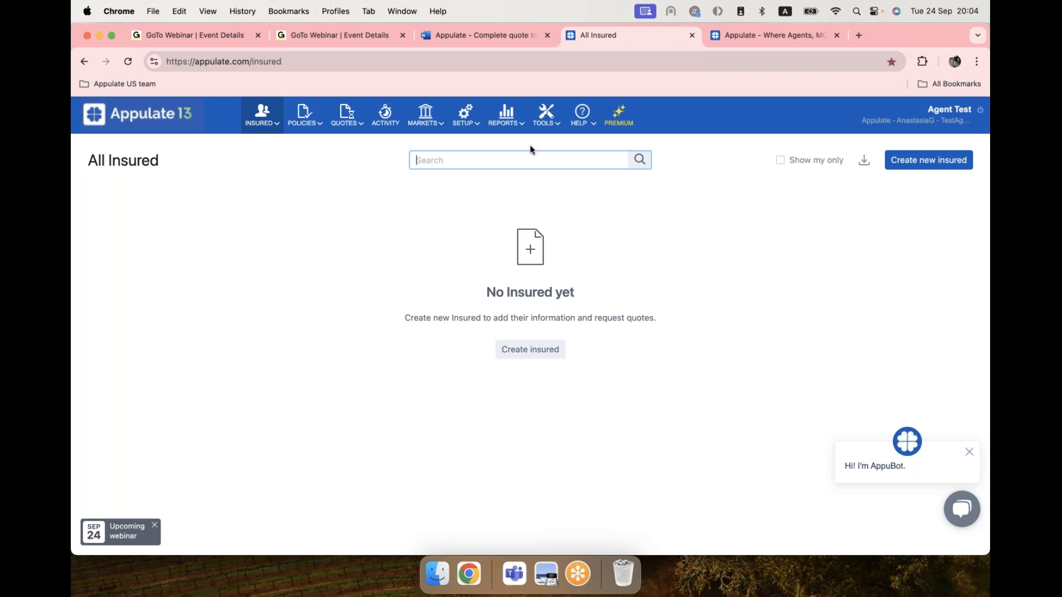
mouse_move(534, 128)
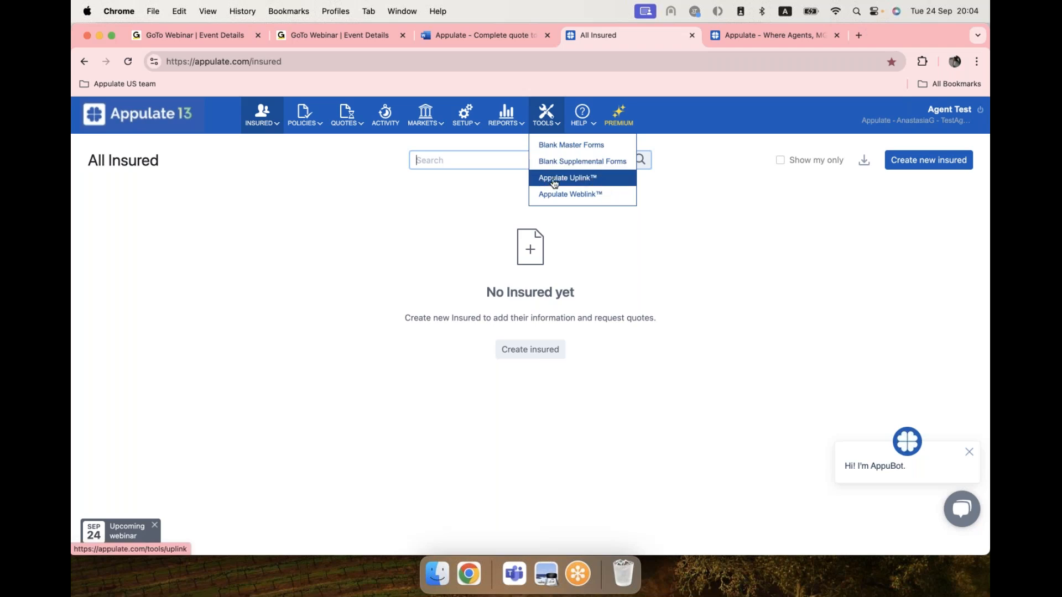
click(595, 185)
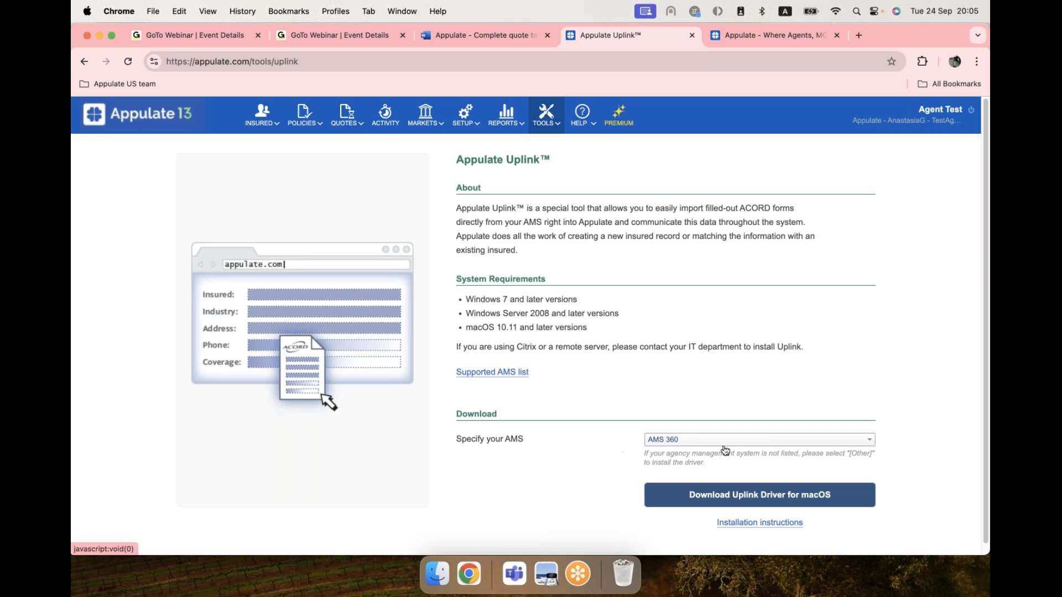
click(703, 441)
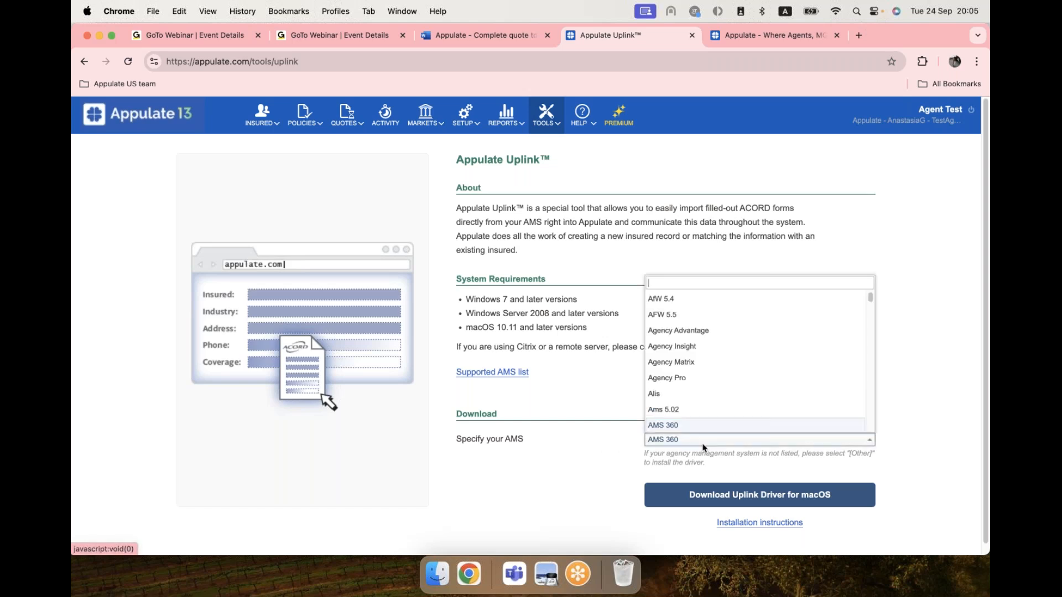
scroll(688, 372, down, 5)
scroll(690, 372, down, 15)
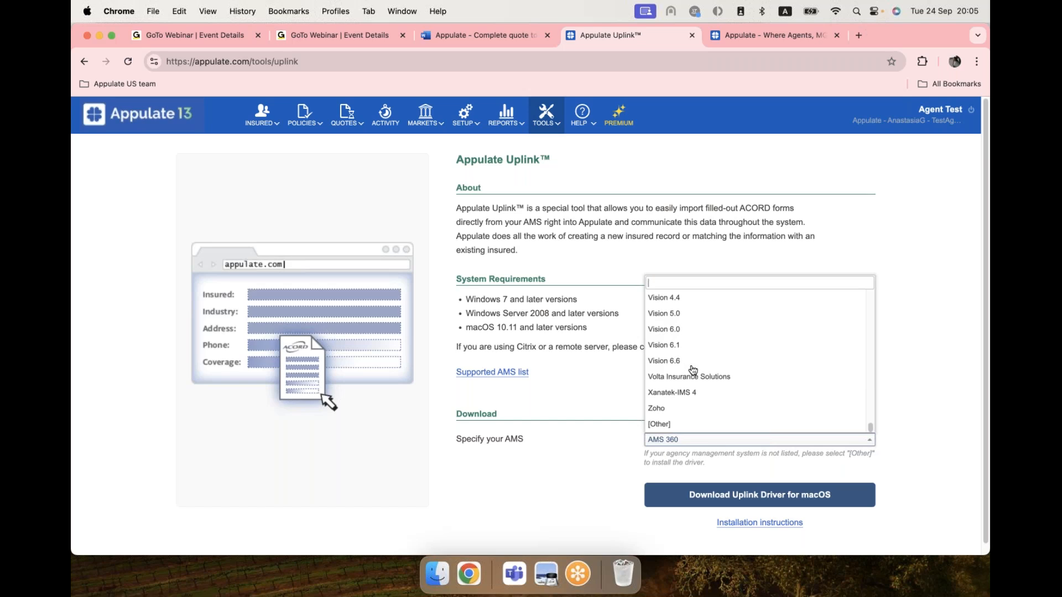
click(655, 424)
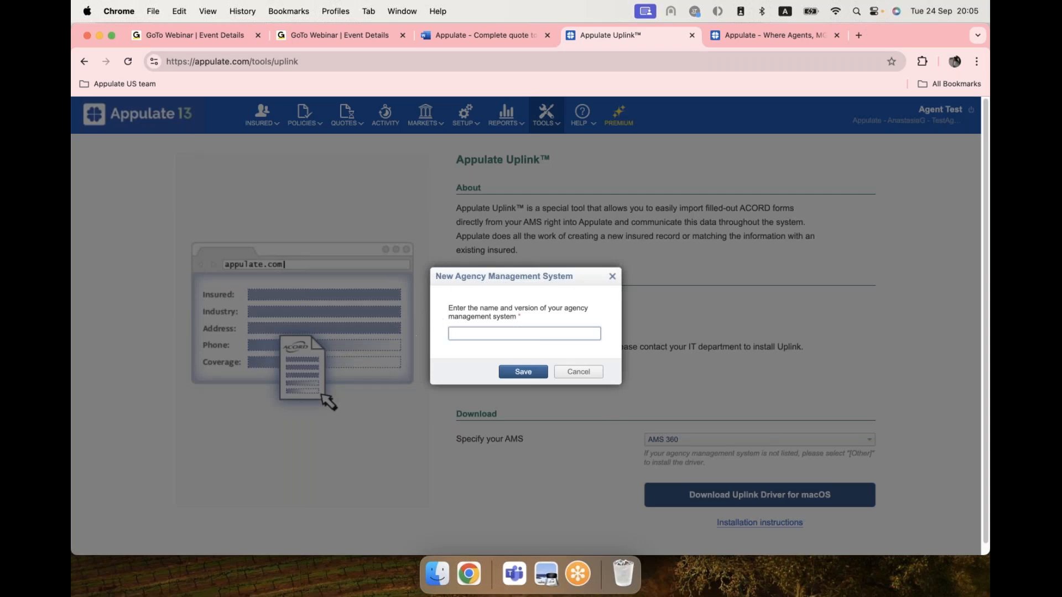
click(612, 276)
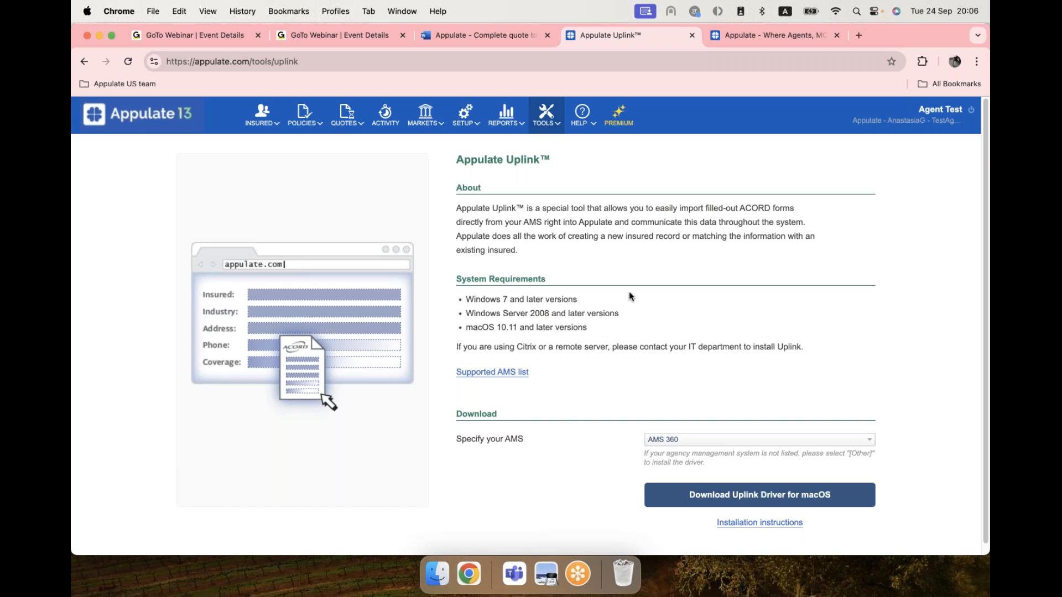
click(137, 128)
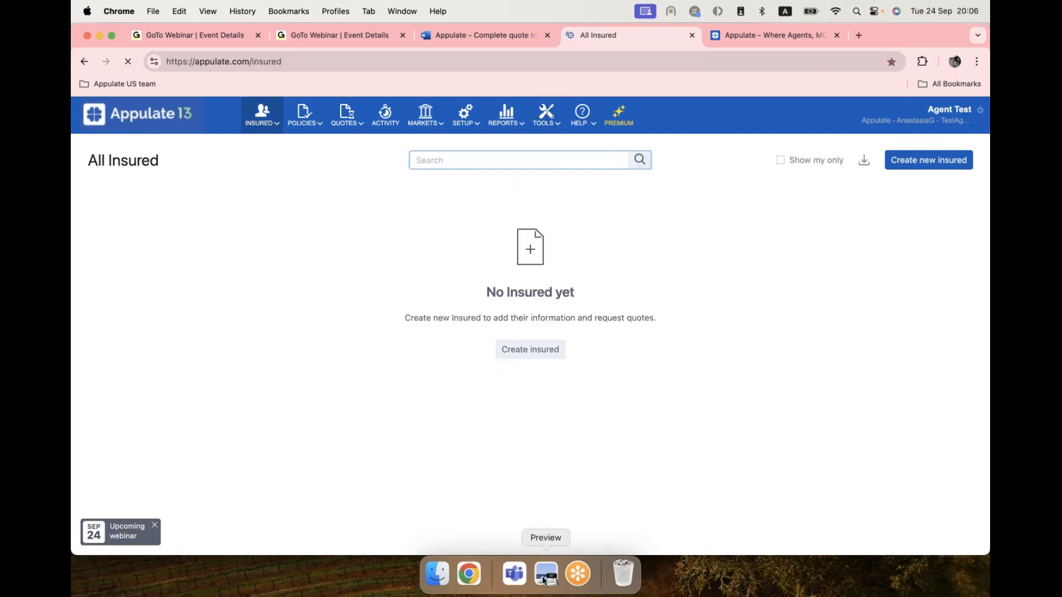
Check the ACORD 130 PDF's print settings in Preview without printing, then reopen Appulate's TOOLS list.
click(543, 572)
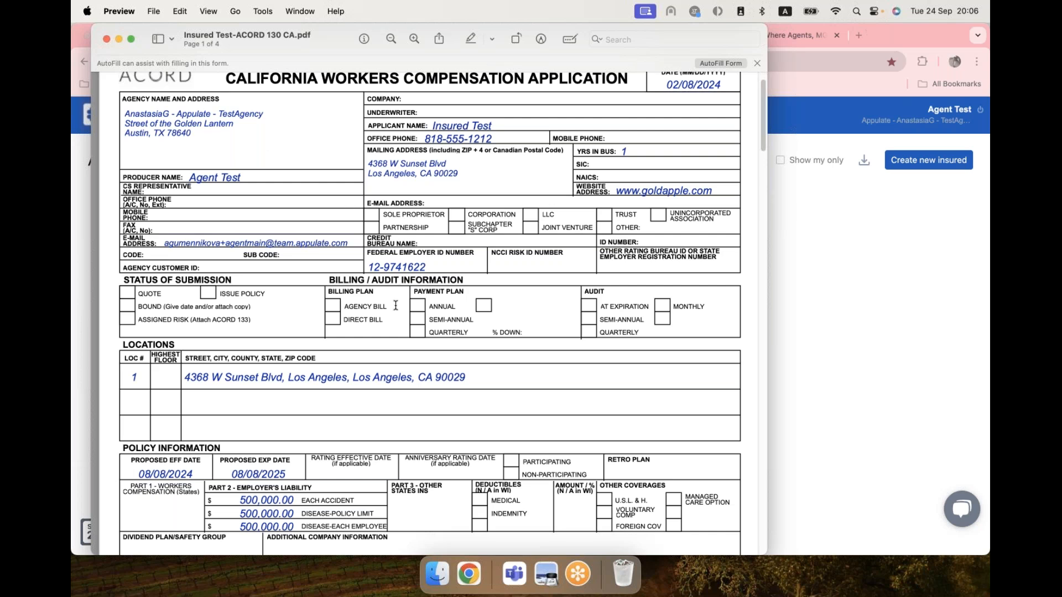
key(super+p)
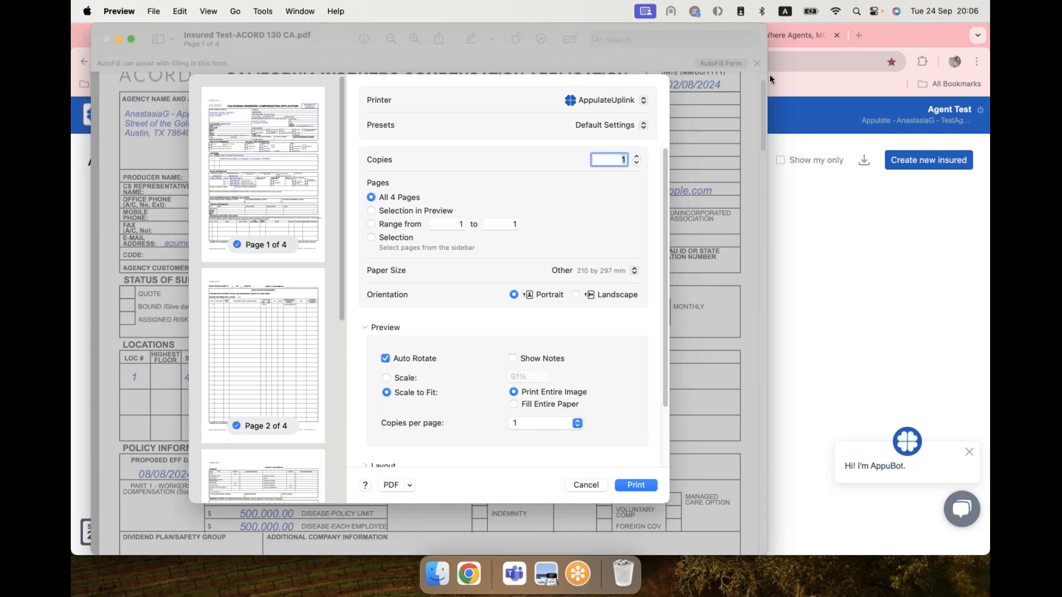
click(590, 484)
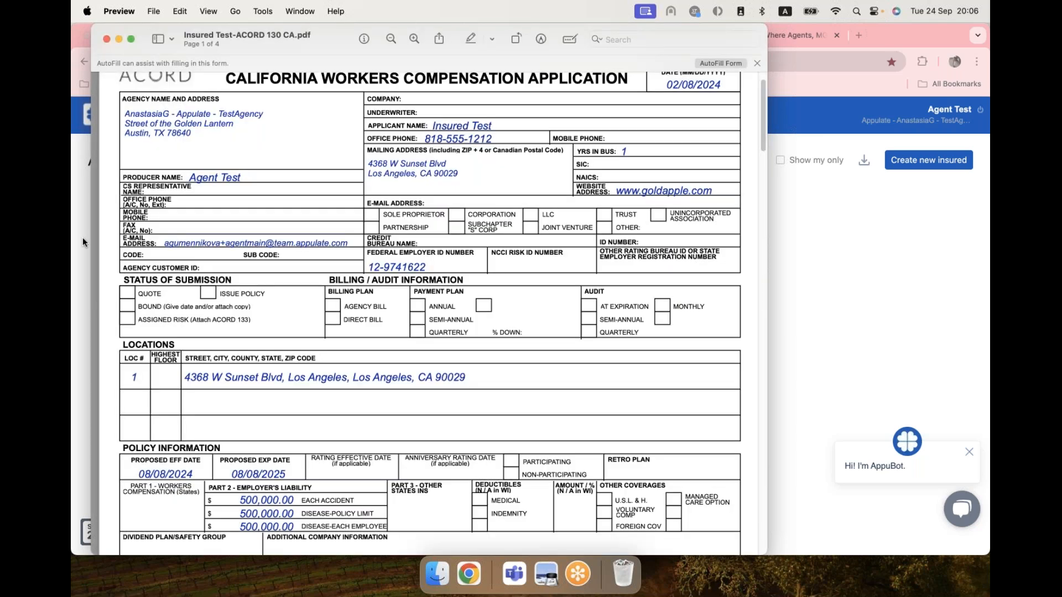
click(82, 237)
click(539, 119)
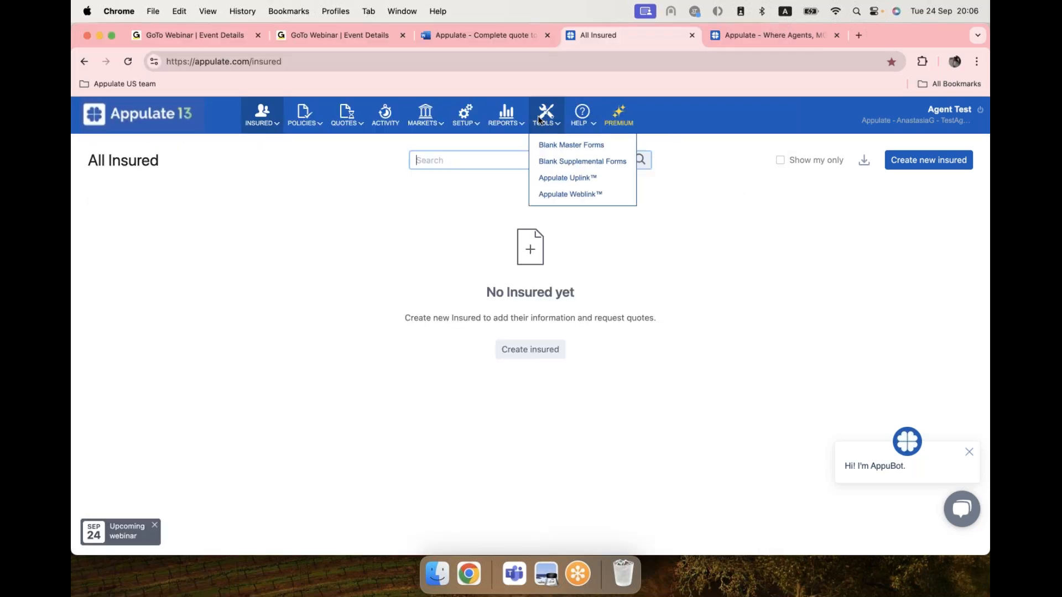
click(550, 179)
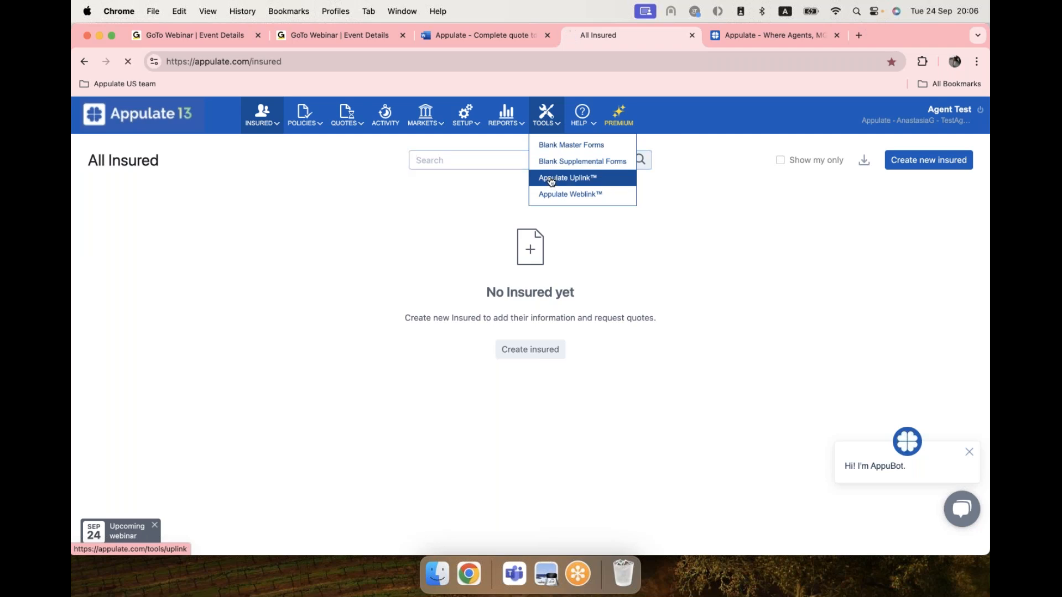
scroll(621, 314, down, 1)
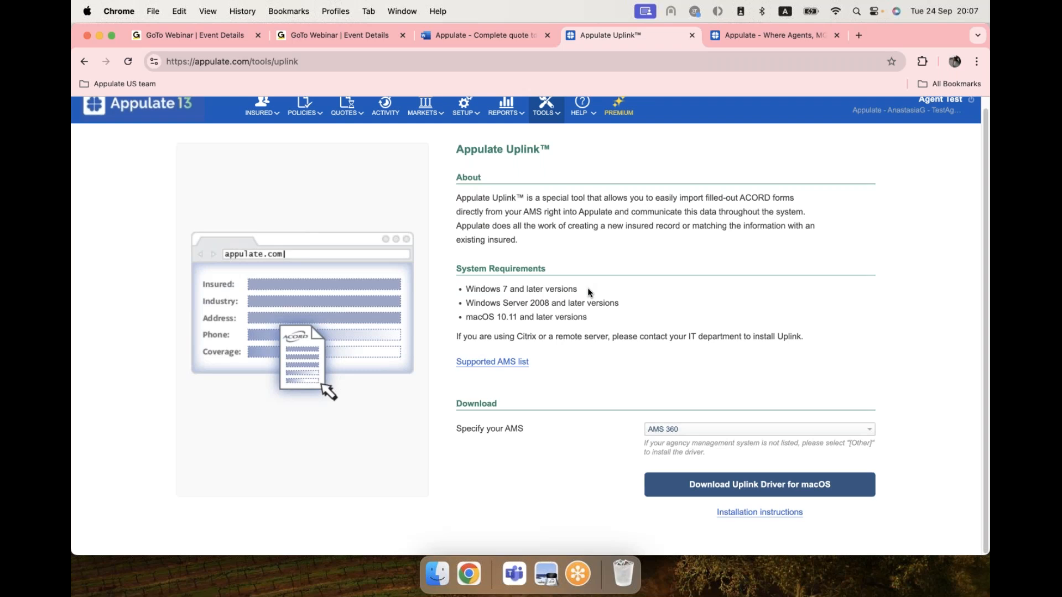
mouse_move(544, 114)
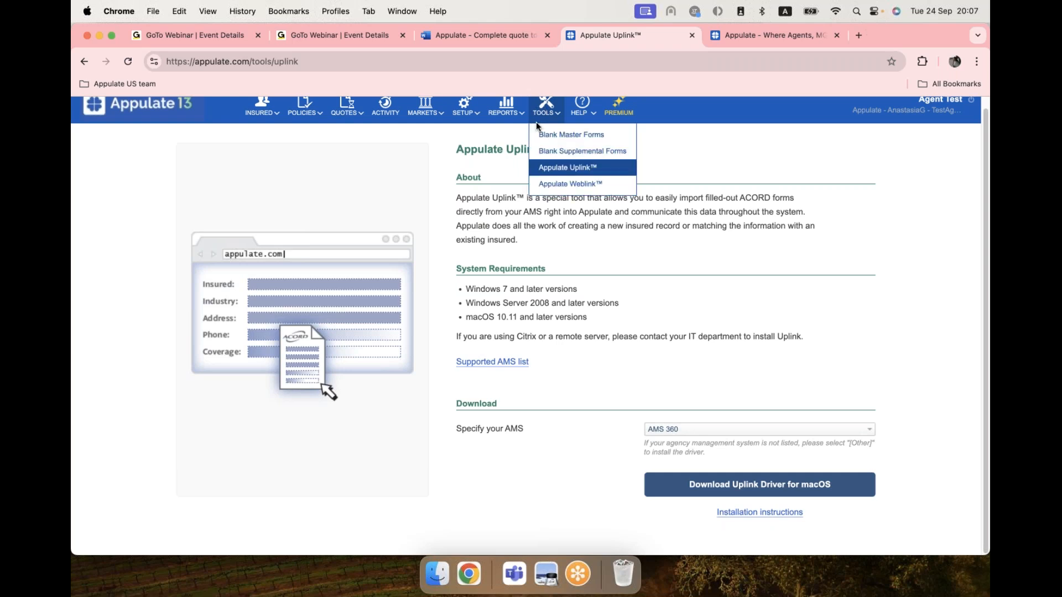
click(560, 168)
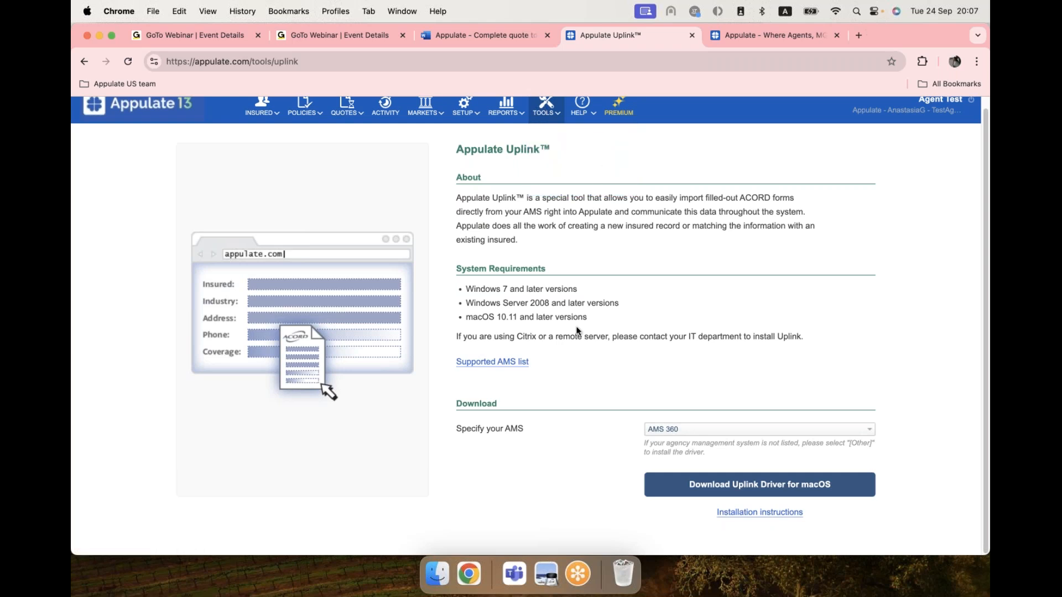
click(142, 121)
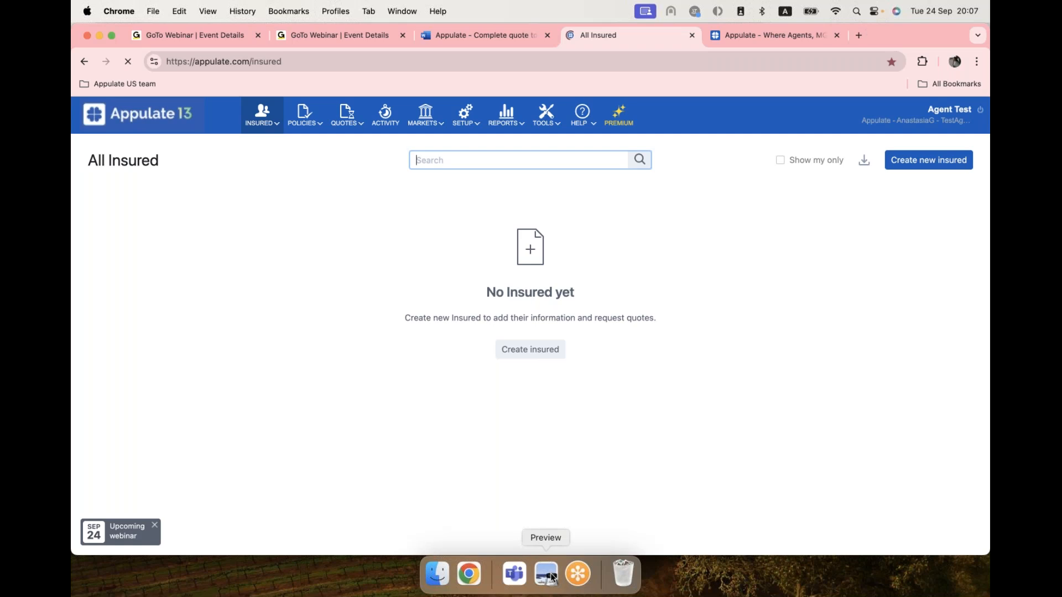
Print the Insured Test ACORD 130 PDF to AppulateUplink on US Letter paper.
click(553, 578)
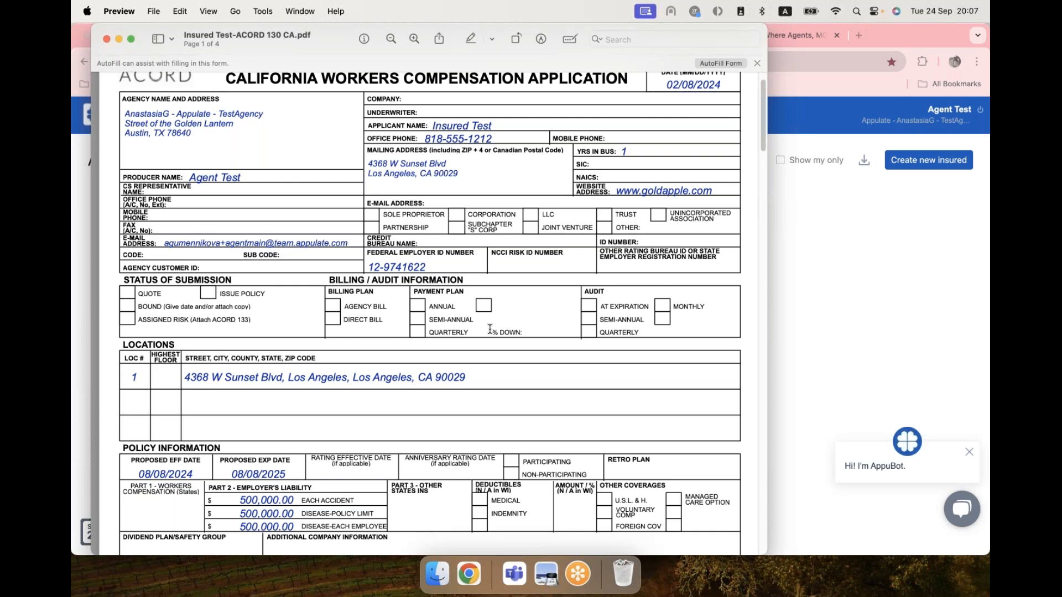
key(super+p)
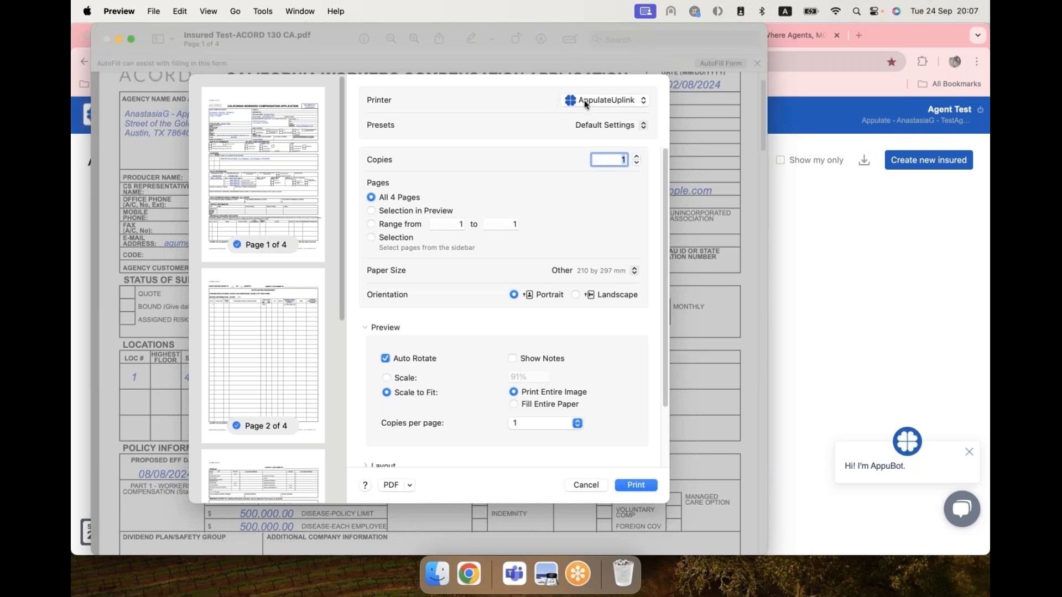
click(593, 268)
click(577, 257)
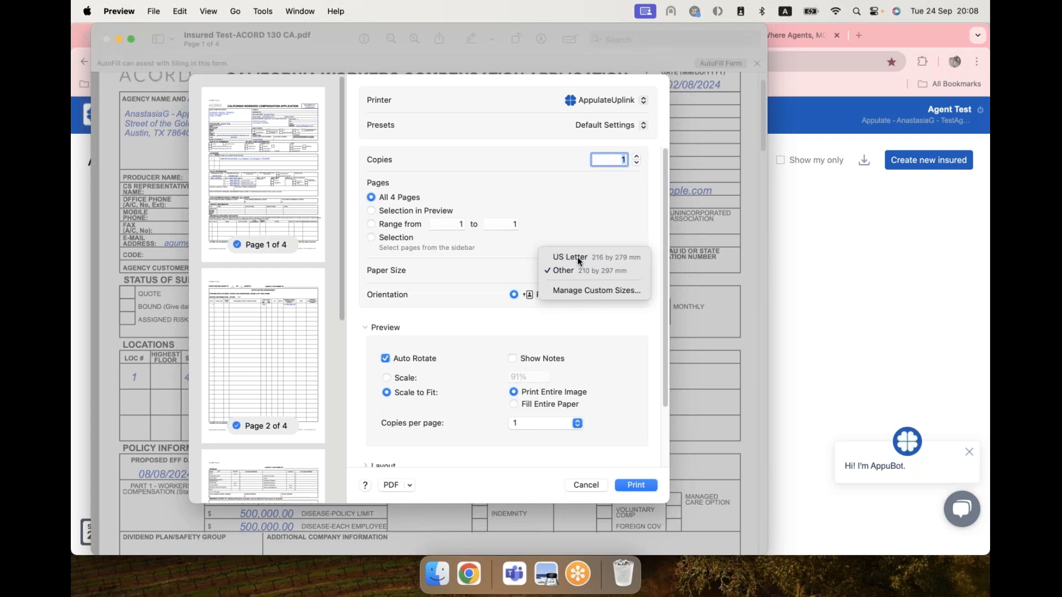
scroll(430, 364, down, 2)
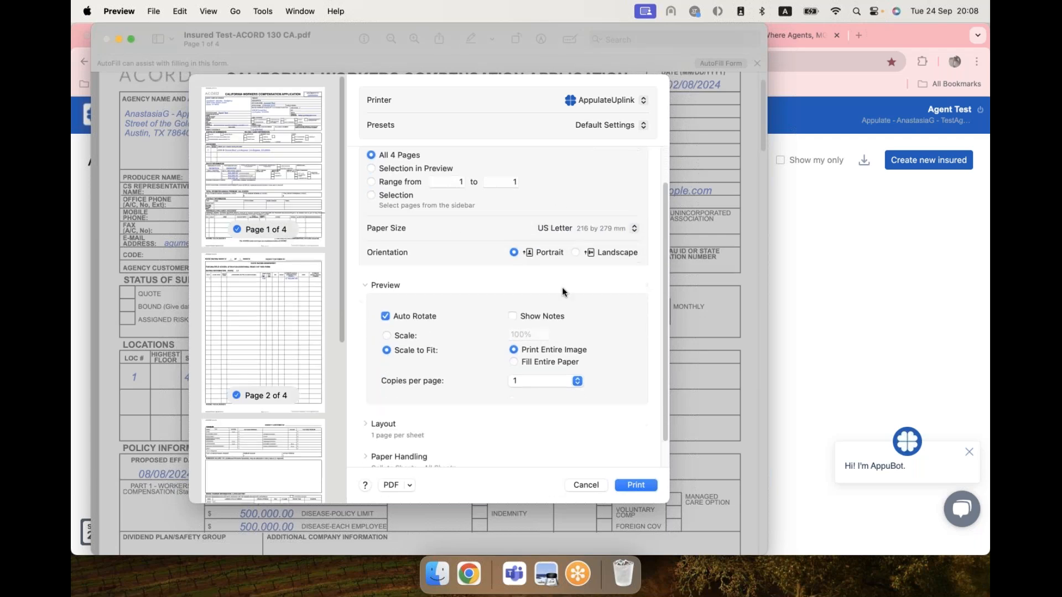
scroll(521, 406, down, 2)
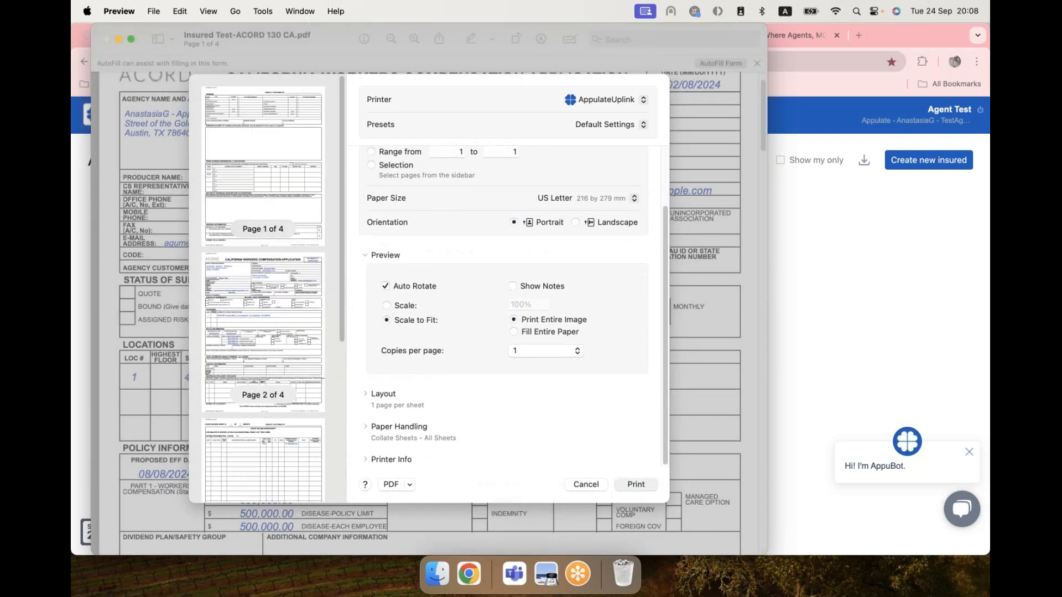
click(636, 485)
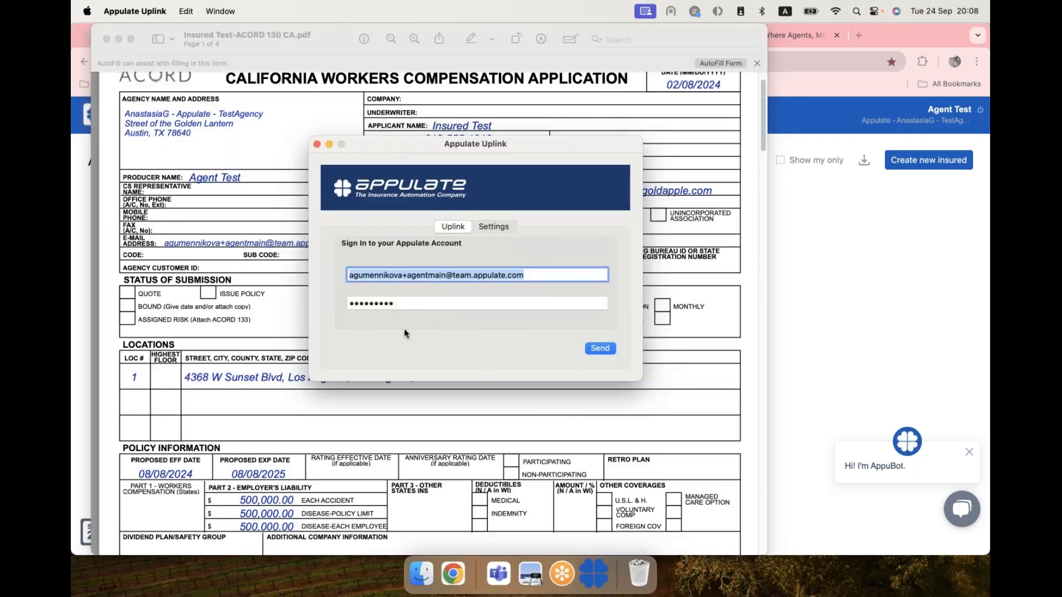
Send the printed ACORD 130 to Appulate from the Uplink sign-in window.
click(599, 349)
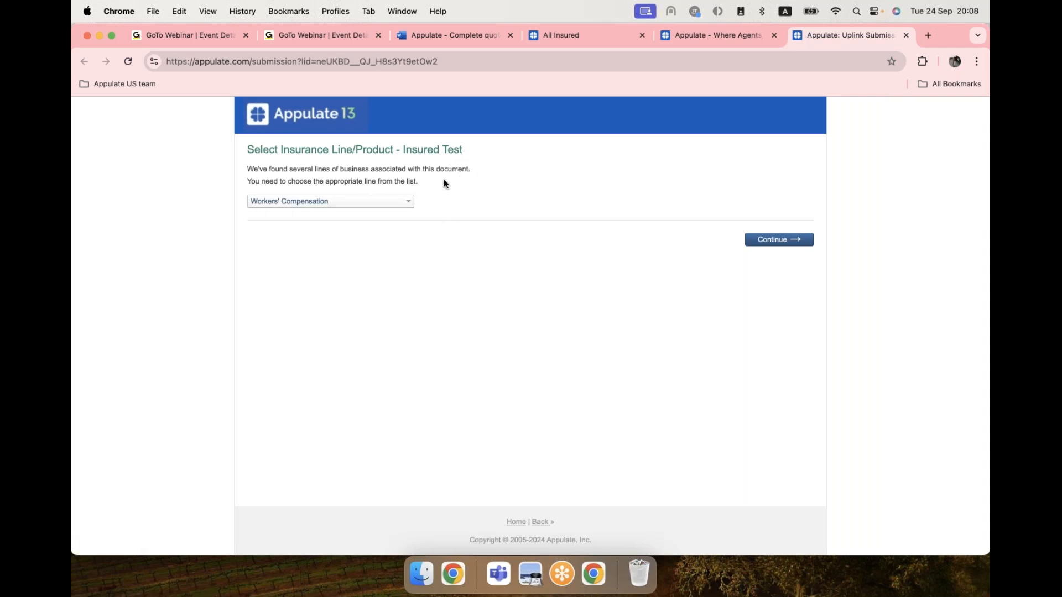
Confirm Workers' Compensation as the line of business for Insured Test and continue.
click(280, 201)
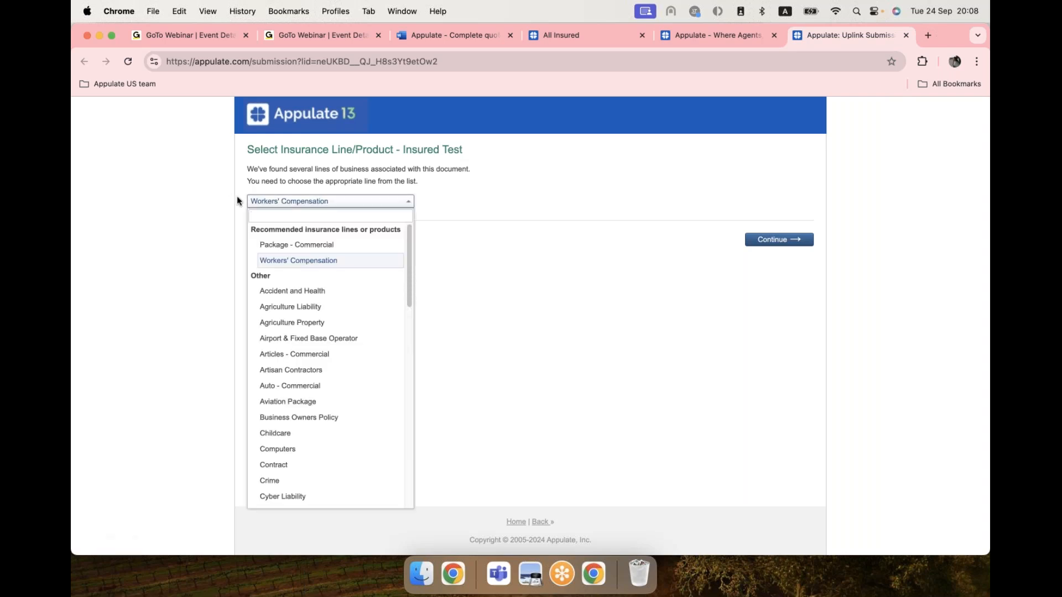
click(406, 201)
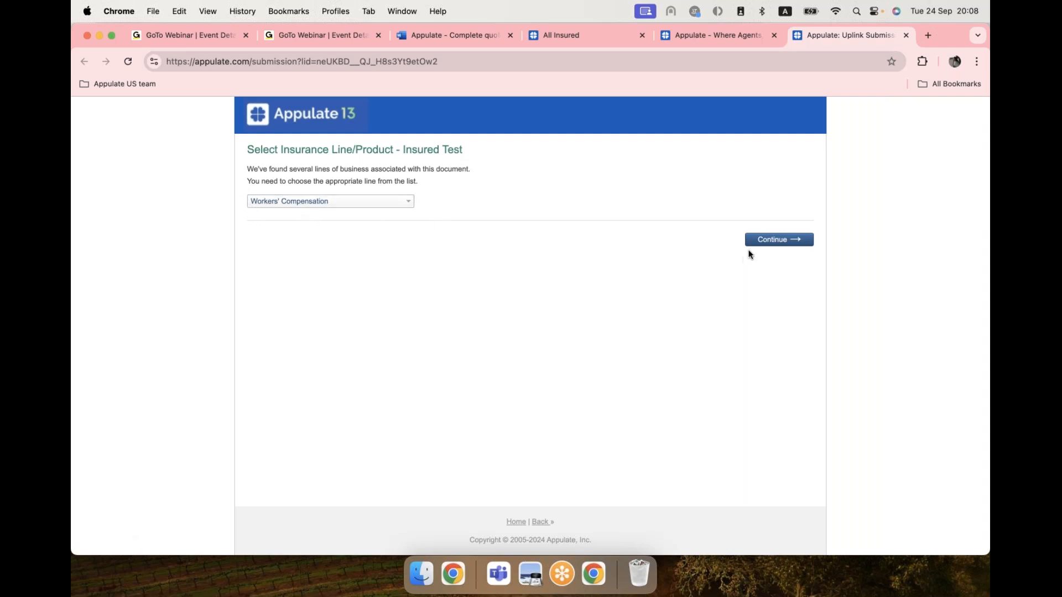
click(762, 245)
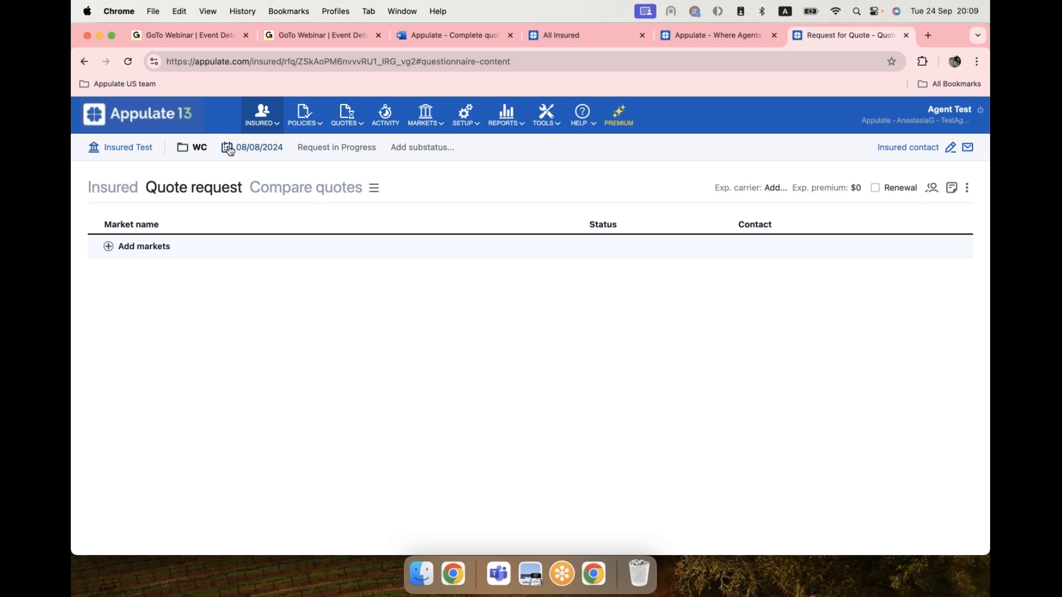
Set the policy effective date to 09/24/2024 and expiration to 09/24/2025, and save.
click(260, 148)
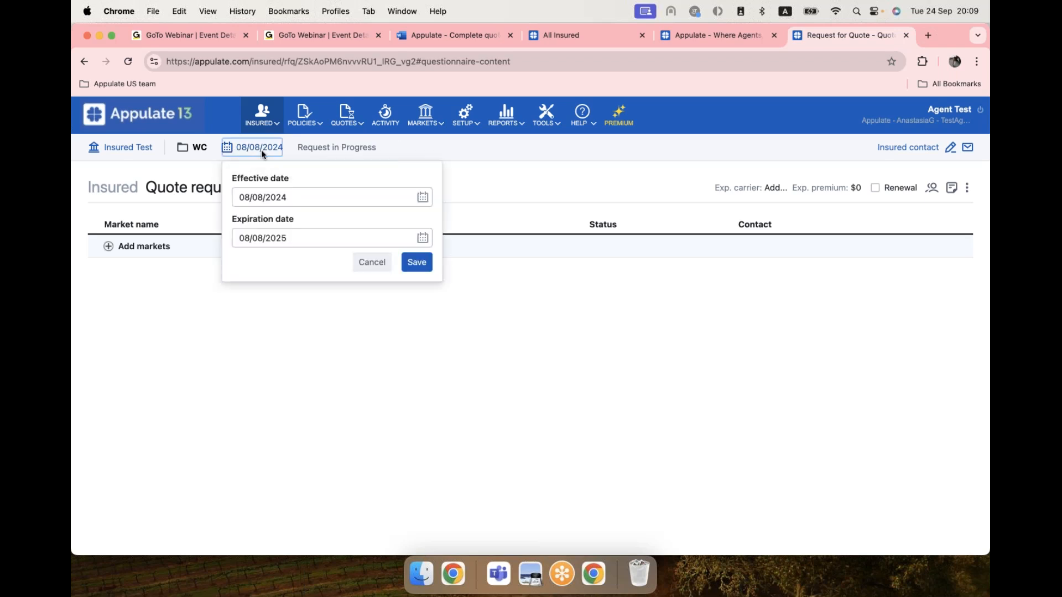
click(248, 203)
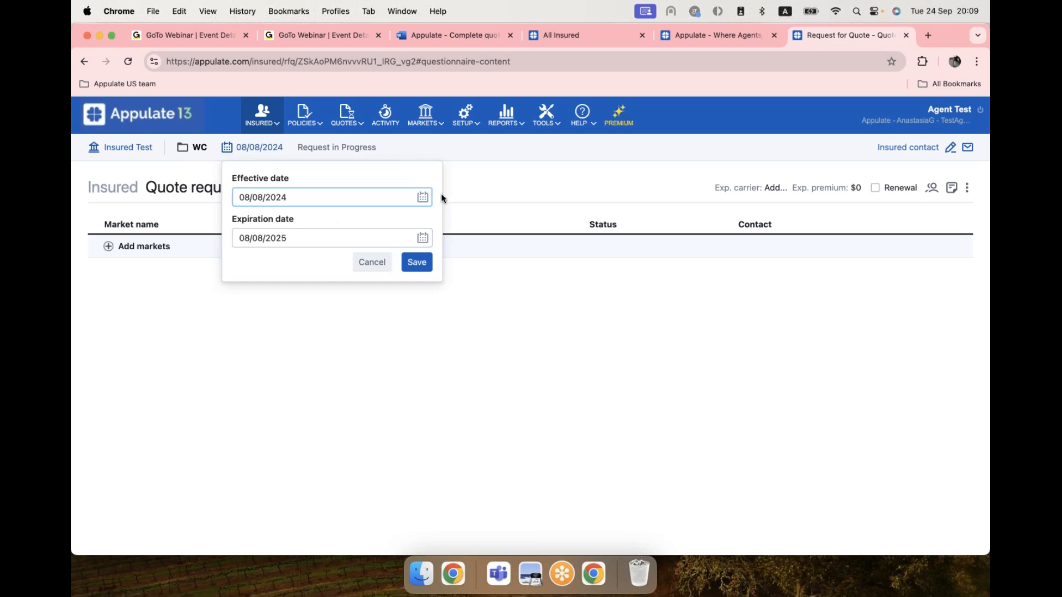
click(423, 198)
click(415, 232)
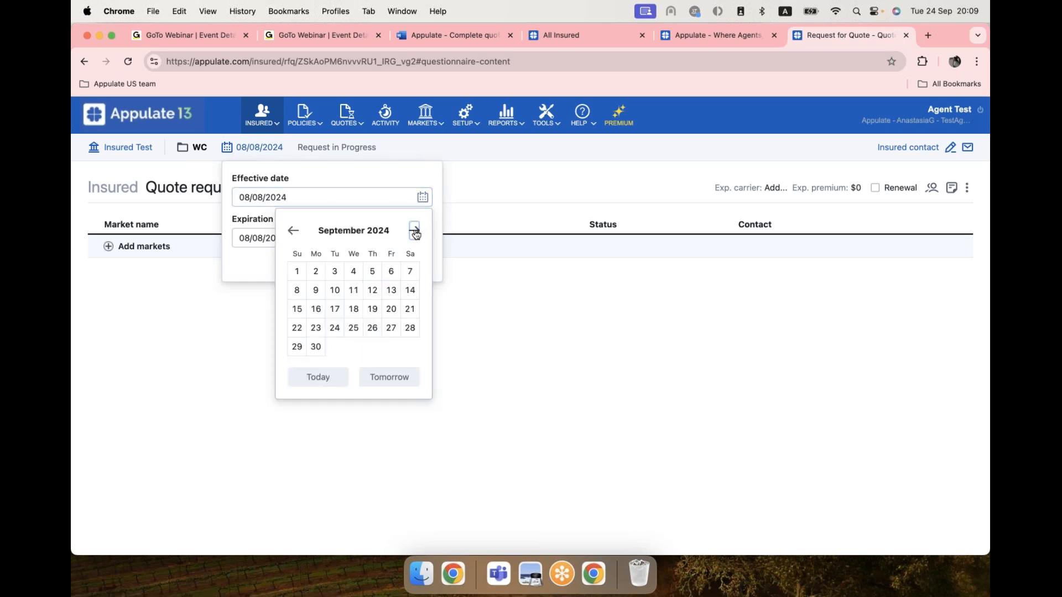
click(335, 329)
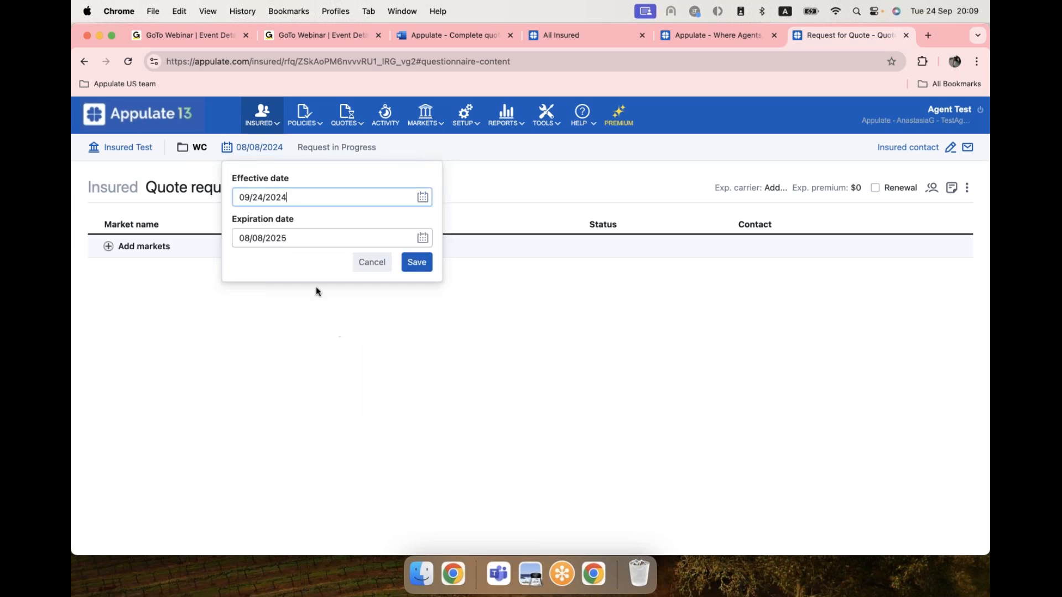
click(422, 238)
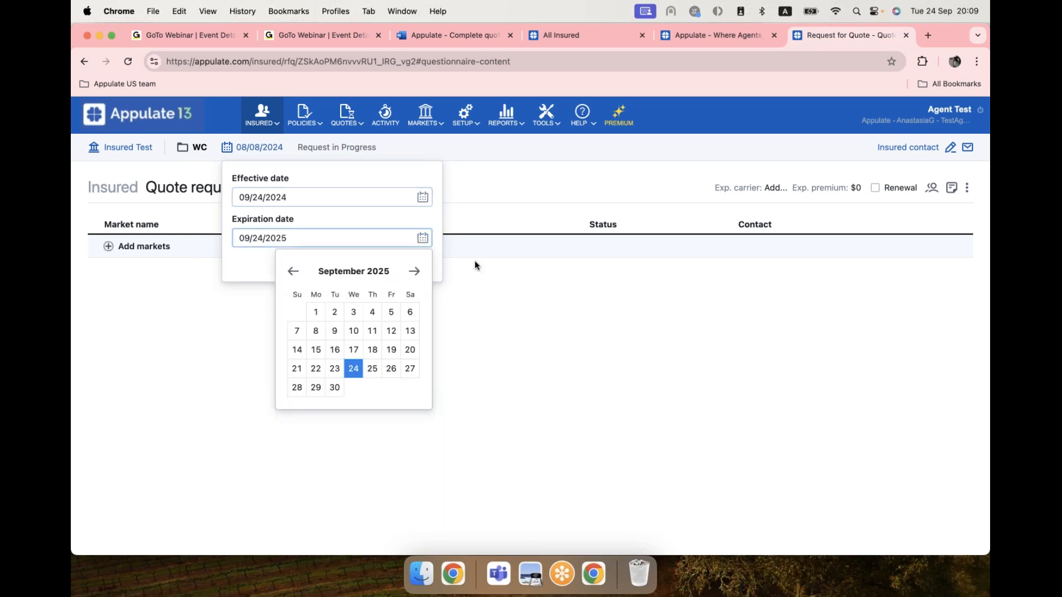
click(233, 255)
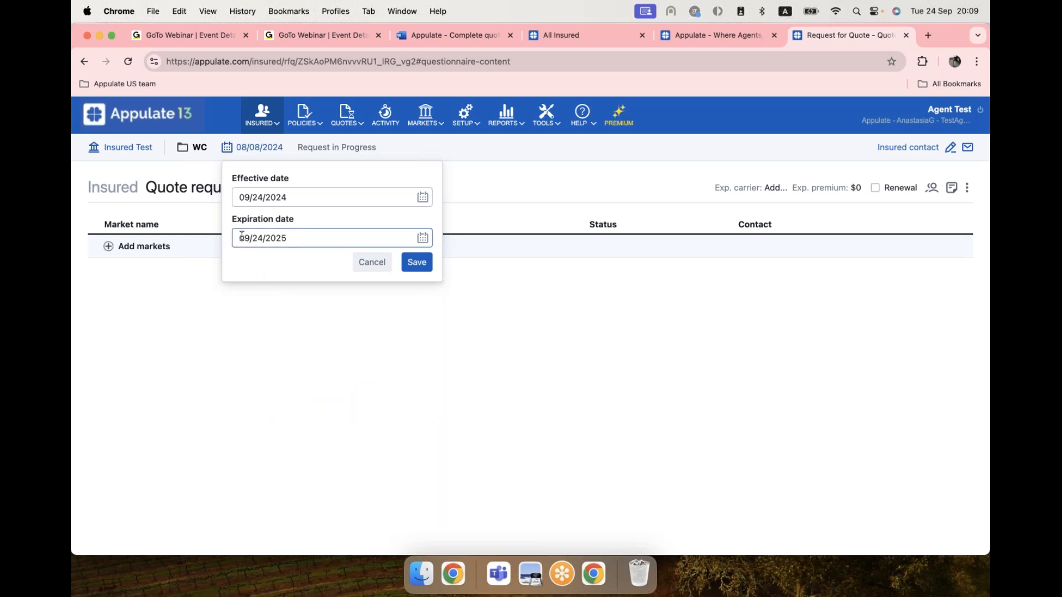
click(426, 263)
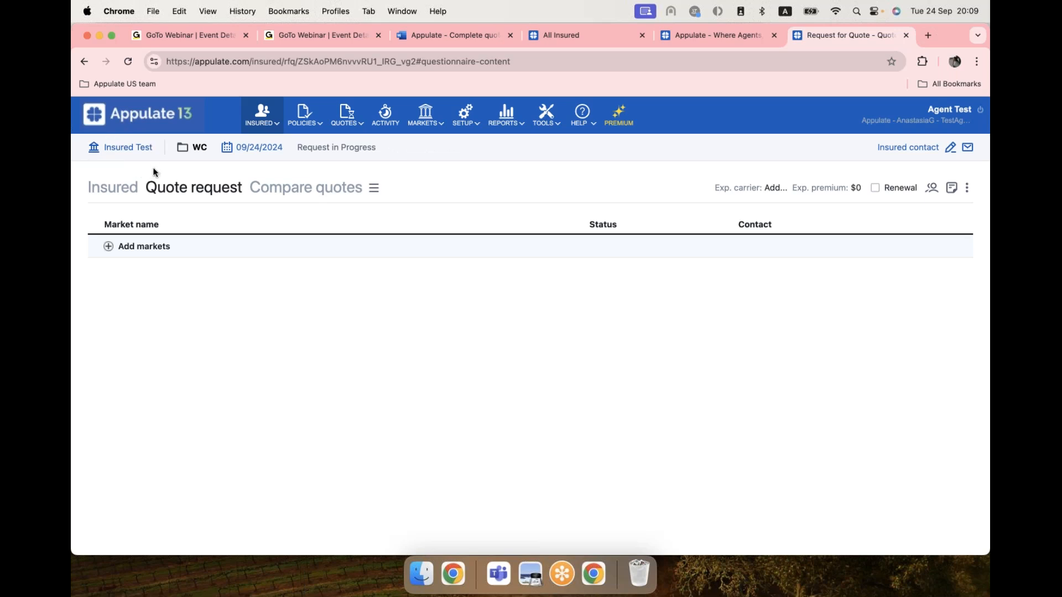
Open the Insured Test profile and review its Edit insured details without changing anything.
click(104, 150)
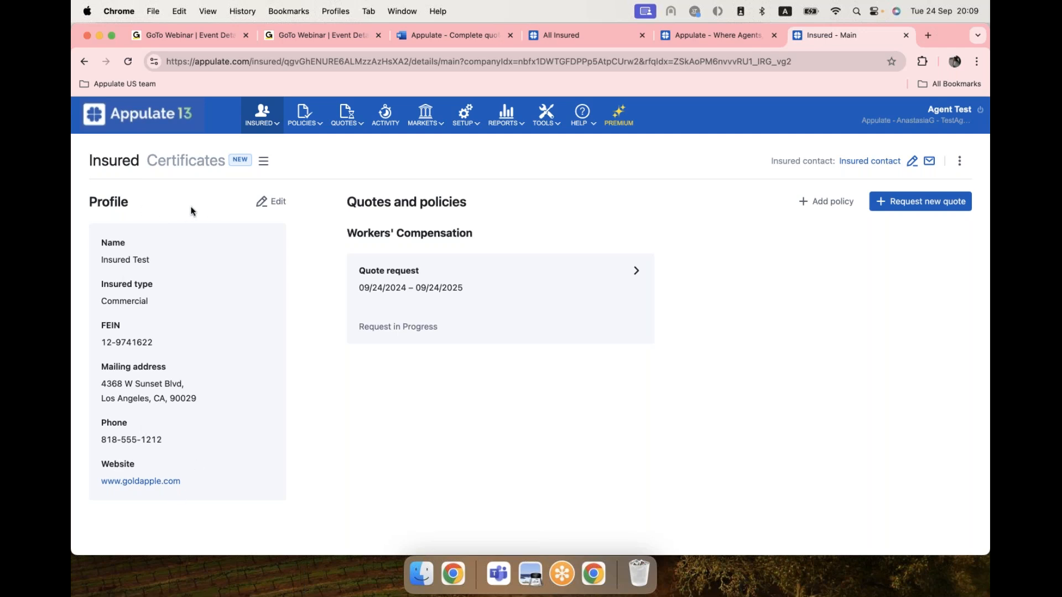
click(269, 205)
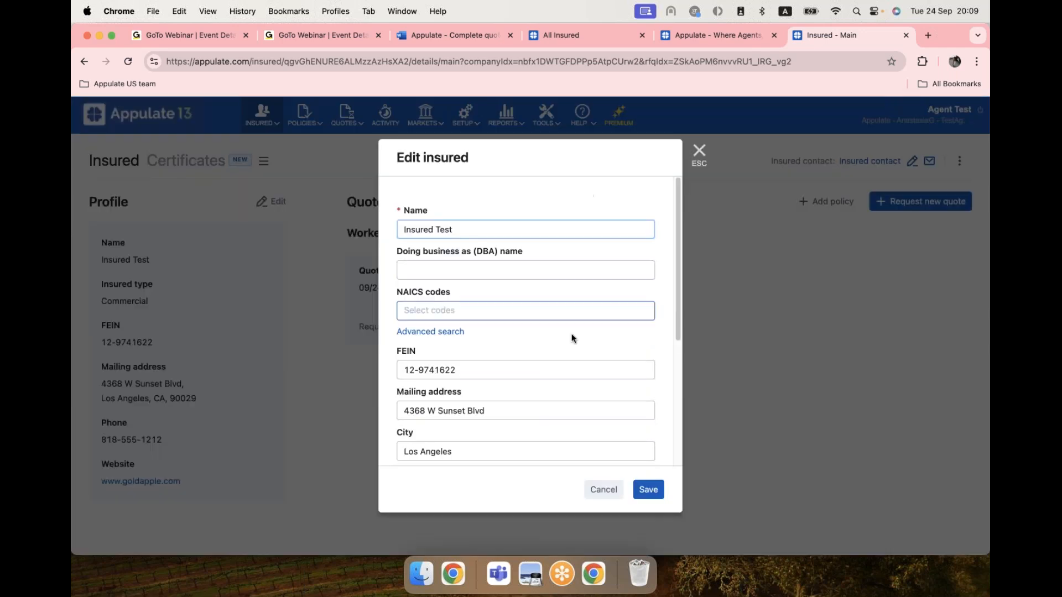
scroll(568, 326, down, 5)
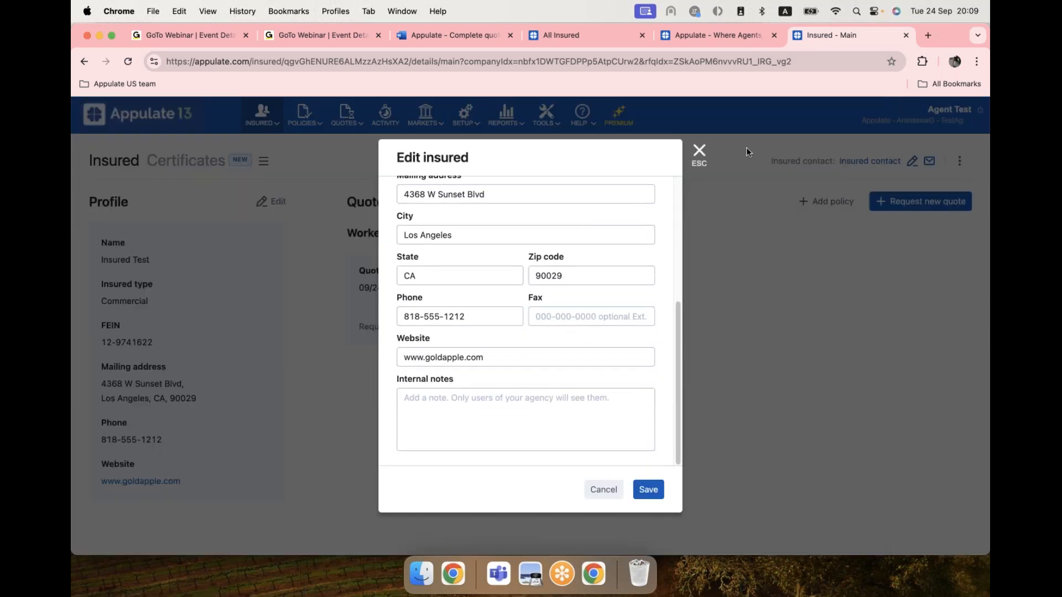
click(700, 154)
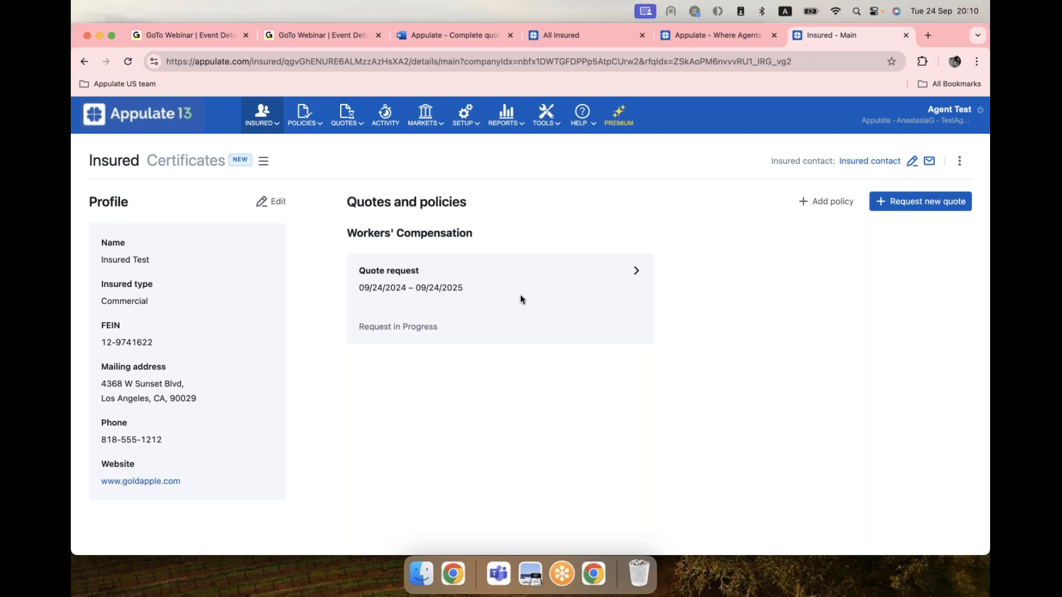
click(596, 291)
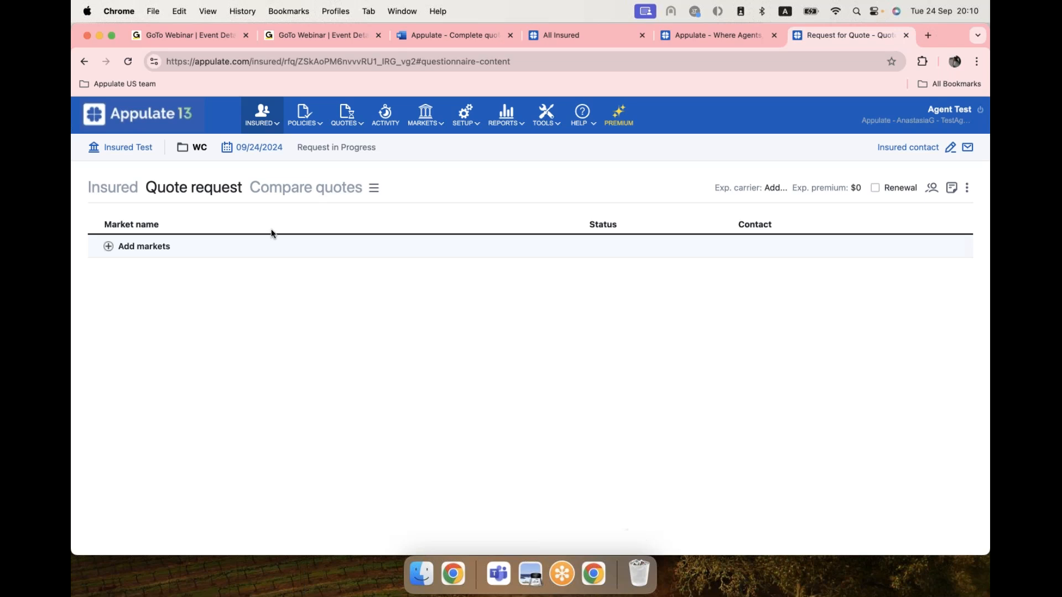
click(108, 190)
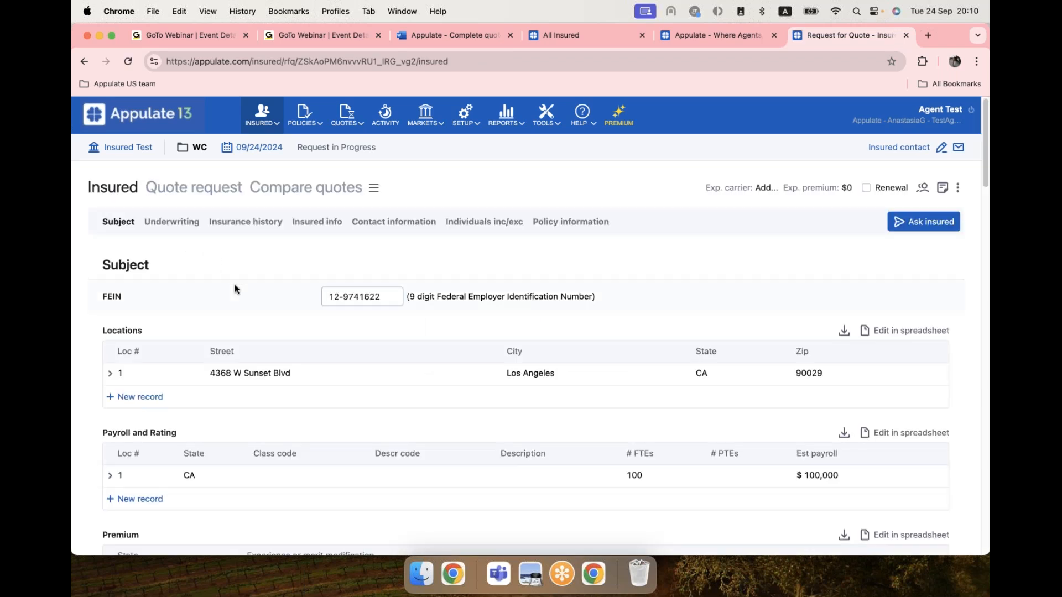
scroll(221, 279, down, 4)
click(380, 196)
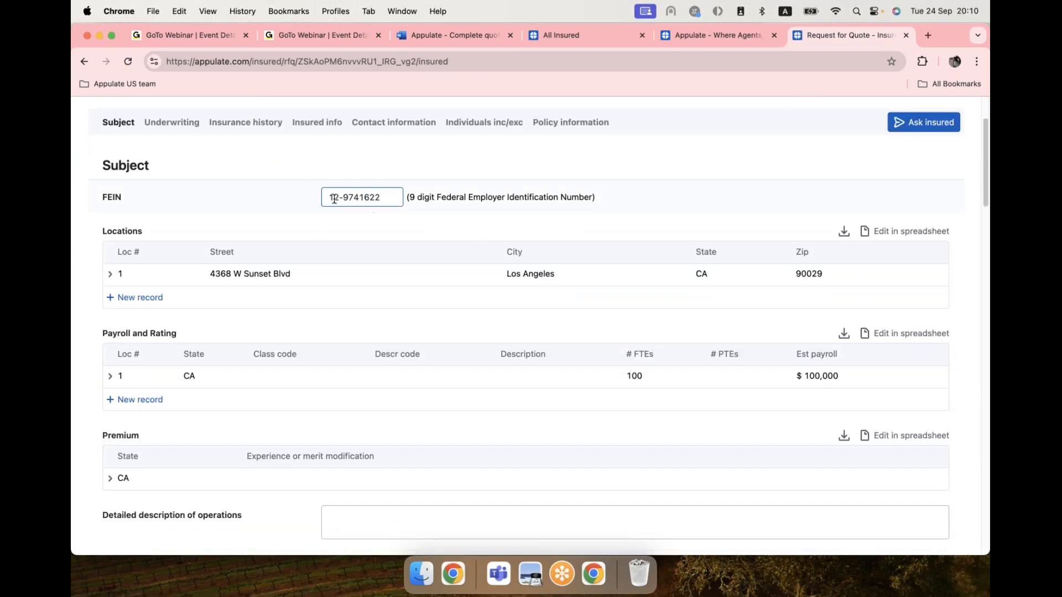
click(110, 275)
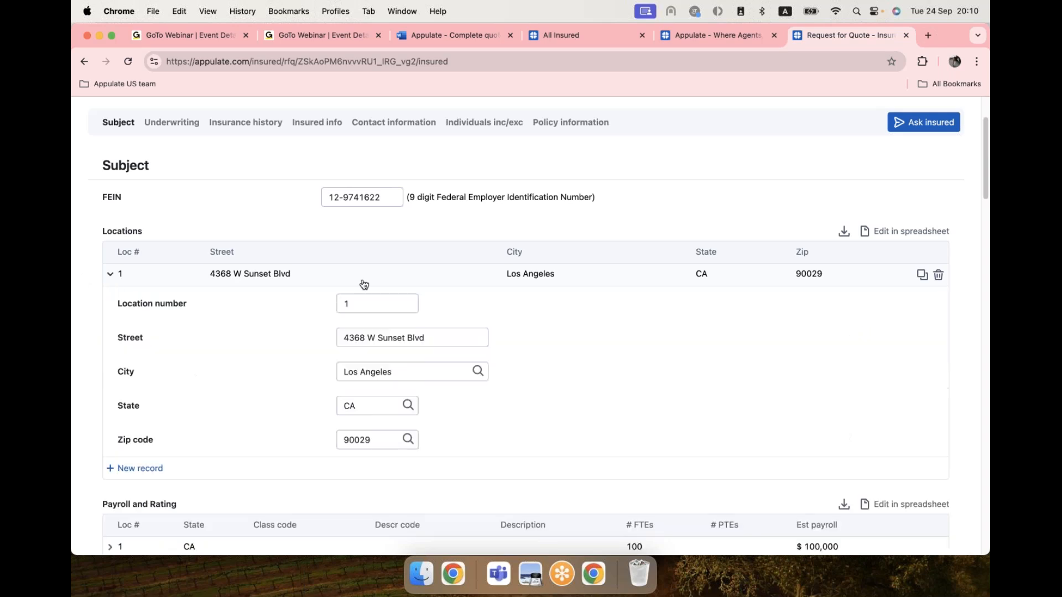
scroll(363, 271, down, 2)
click(111, 195)
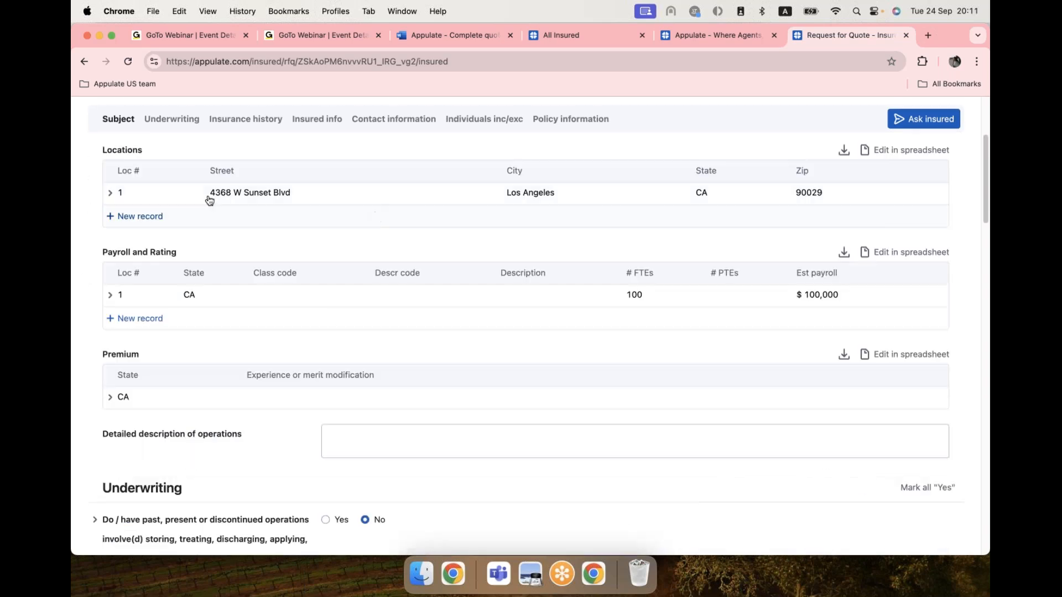
scroll(260, 305, down, 1)
click(109, 278)
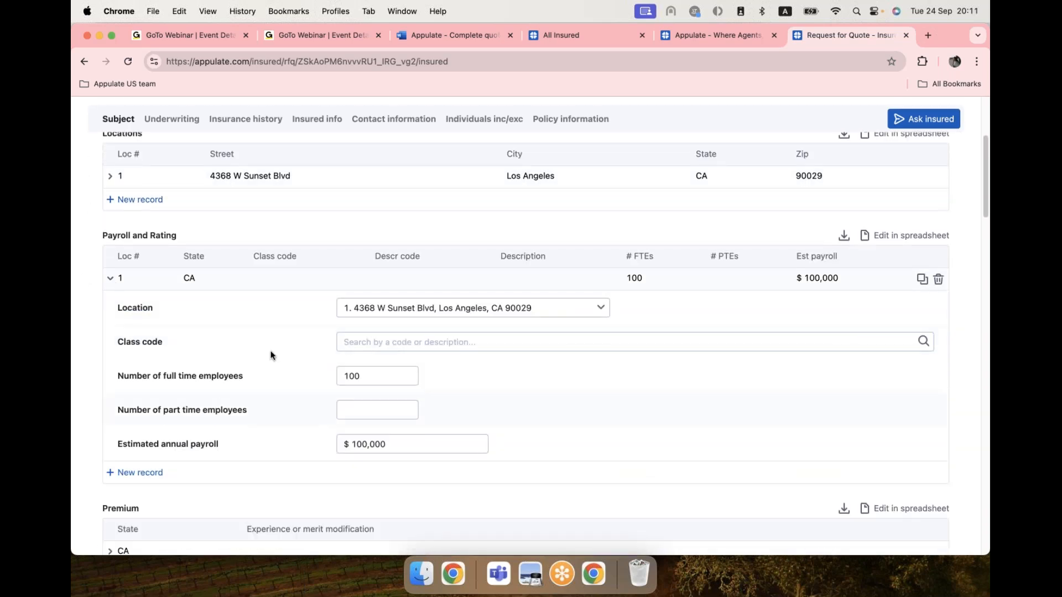
click(109, 278)
scroll(505, 282, down, 3)
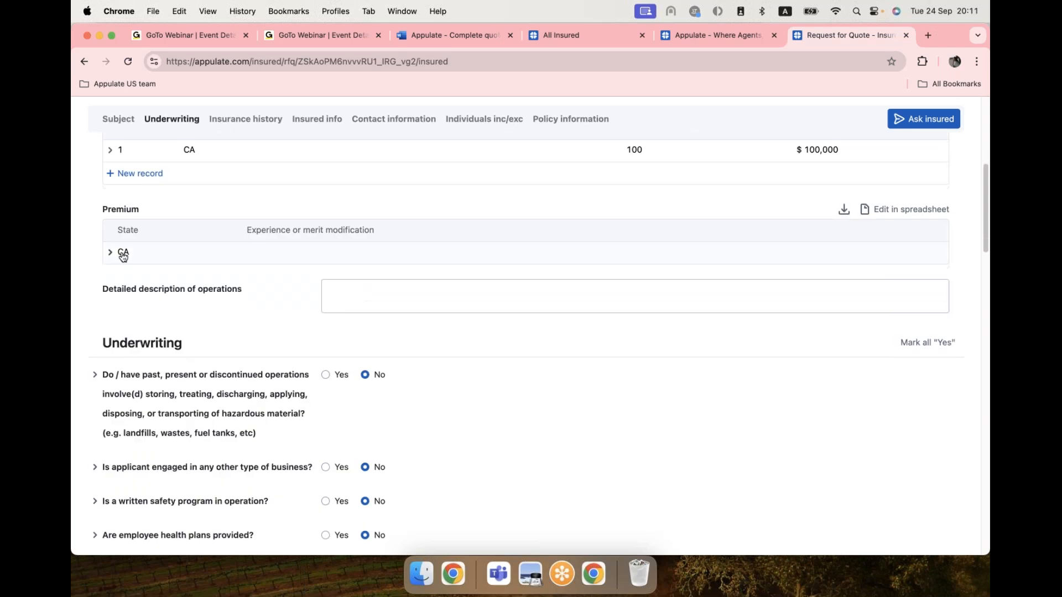
click(108, 260)
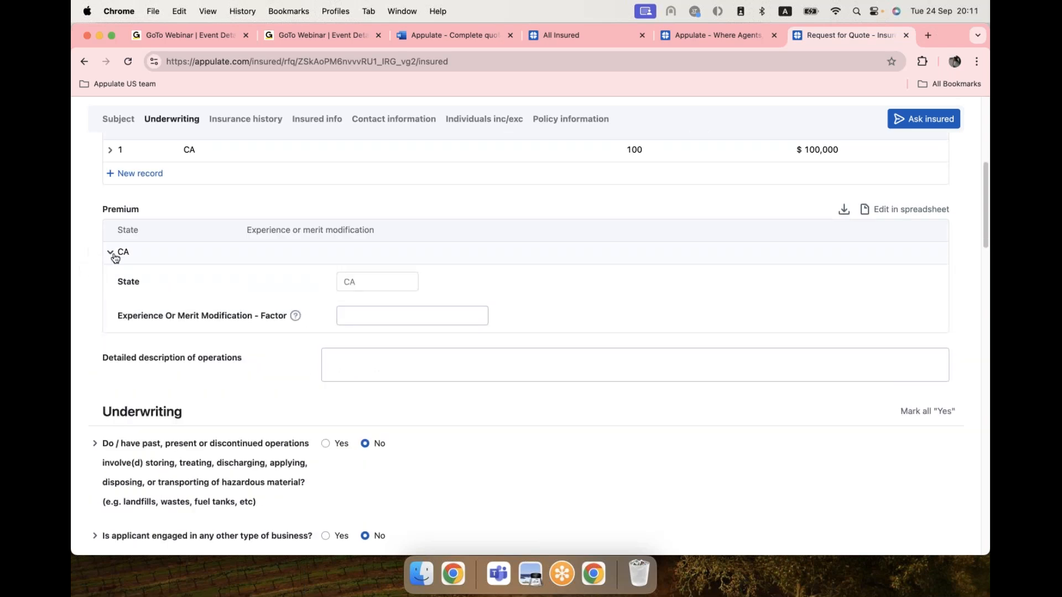
click(112, 254)
scroll(453, 348, down, 3)
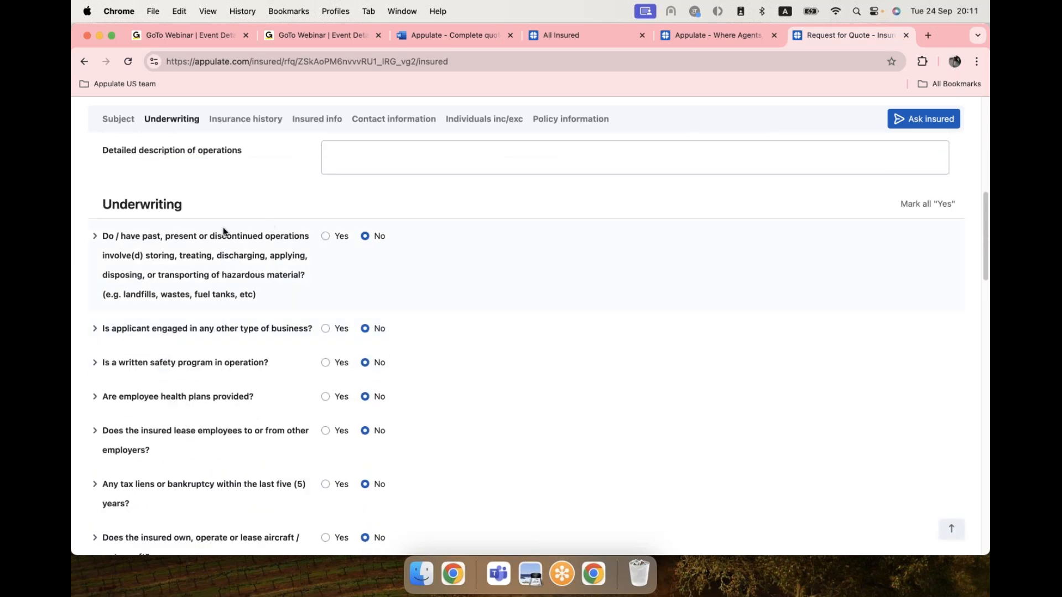
scroll(558, 335, down, 3)
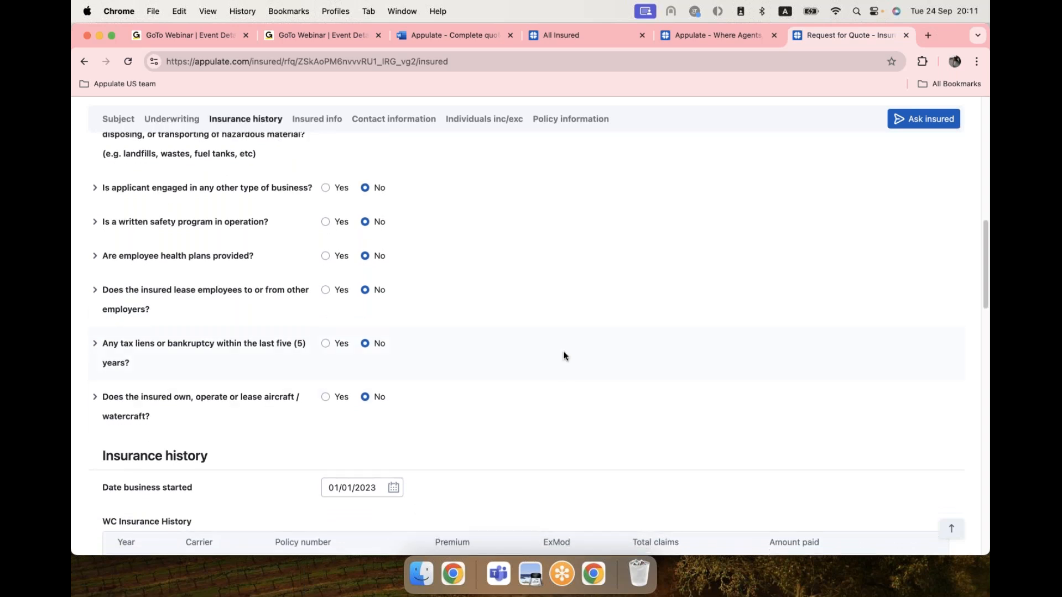
scroll(564, 354, up, 5)
scroll(564, 354, up, 10)
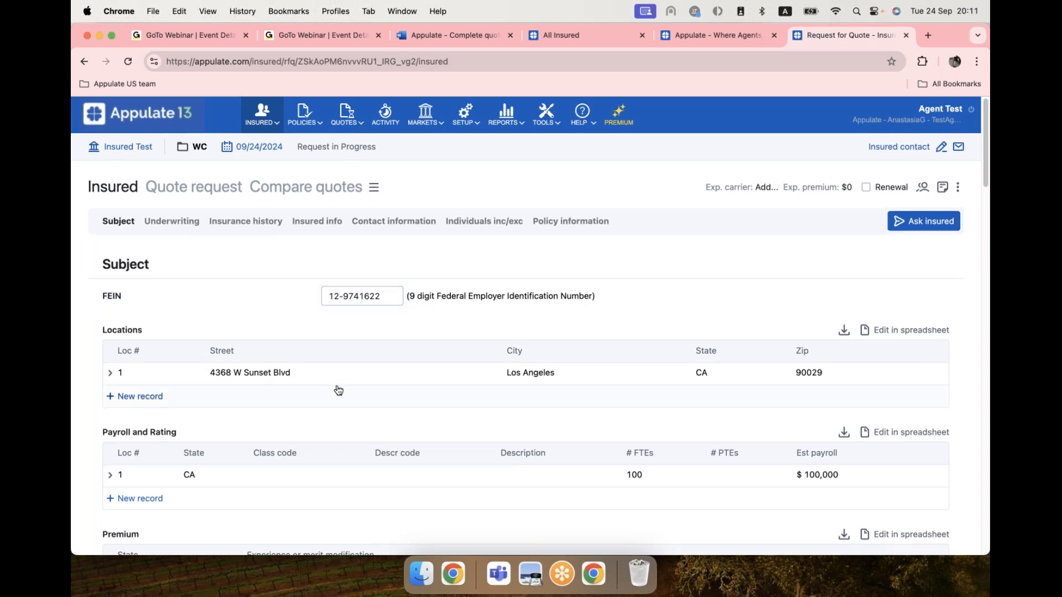
scroll(339, 390, down, 3)
scroll(339, 391, down, 2)
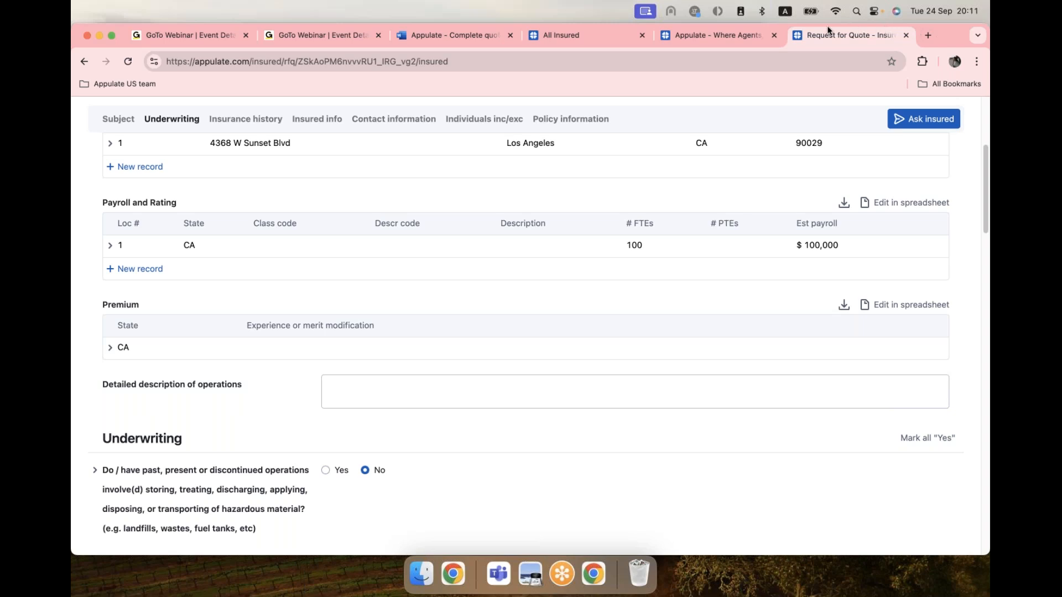
scroll(417, 247, up, 4)
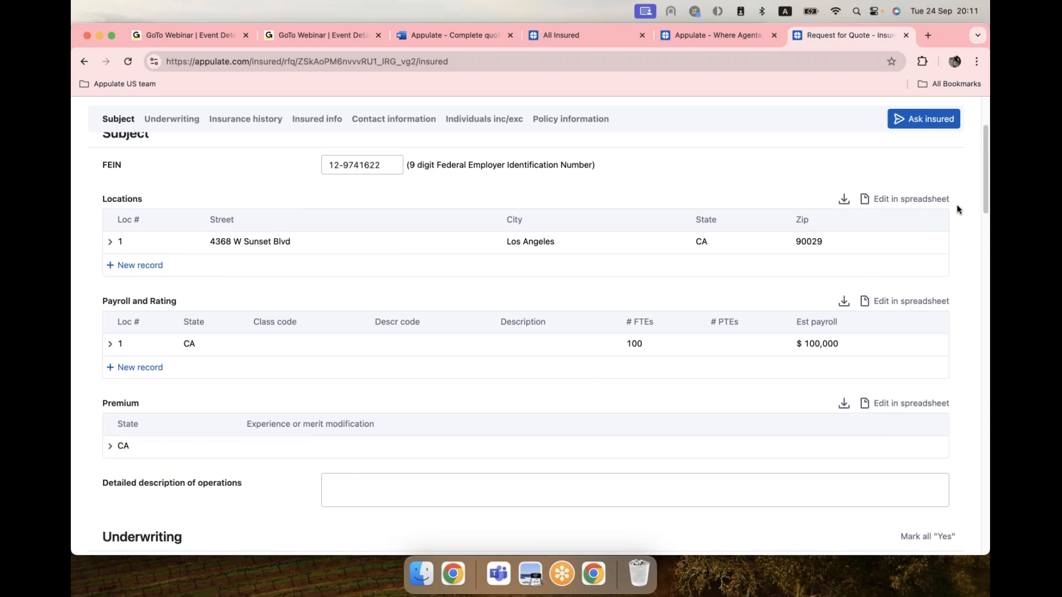
scroll(958, 209, up, 3)
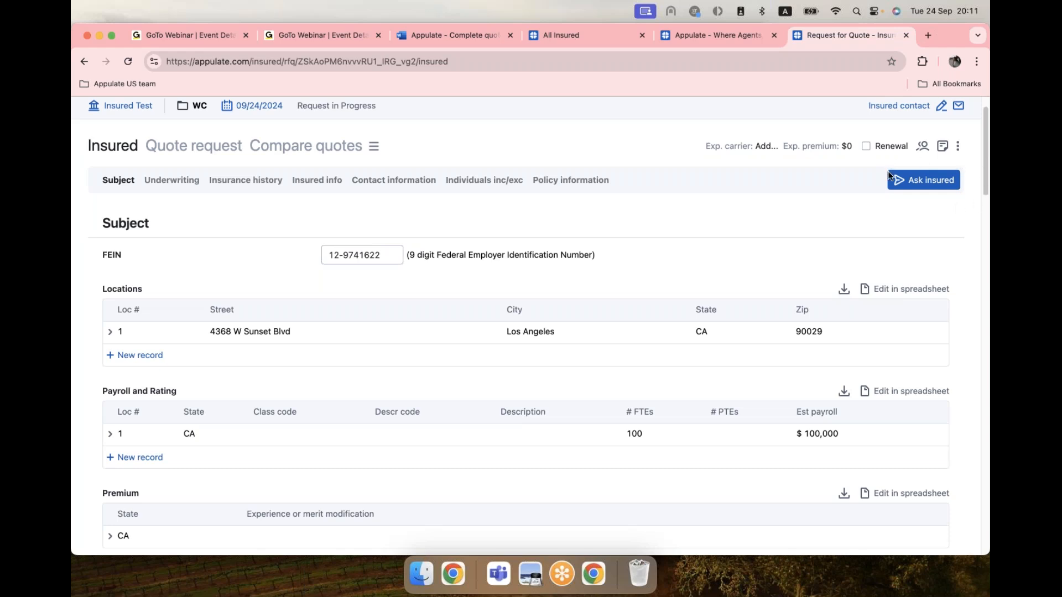
Start an Ask insured questionnaire, filling in the contact's last name and e-mail address.
click(928, 183)
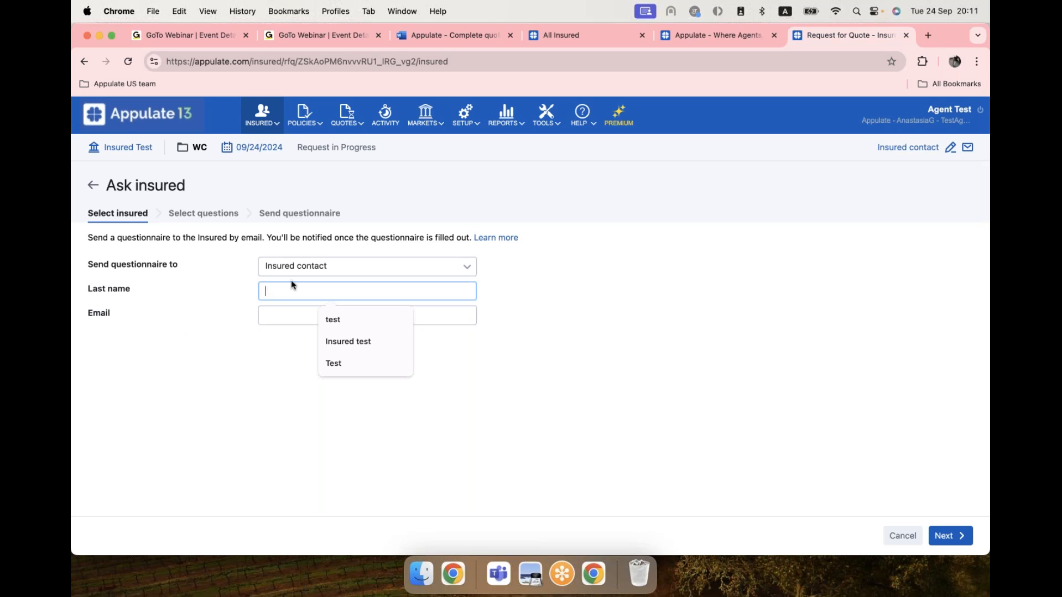
click(333, 319)
click(305, 313)
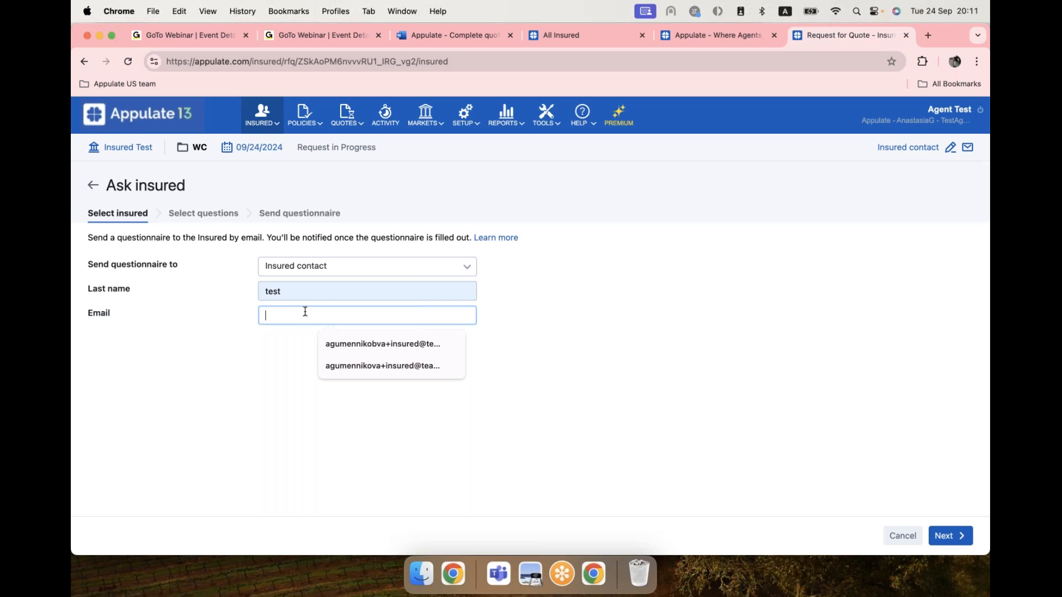
click(391, 343)
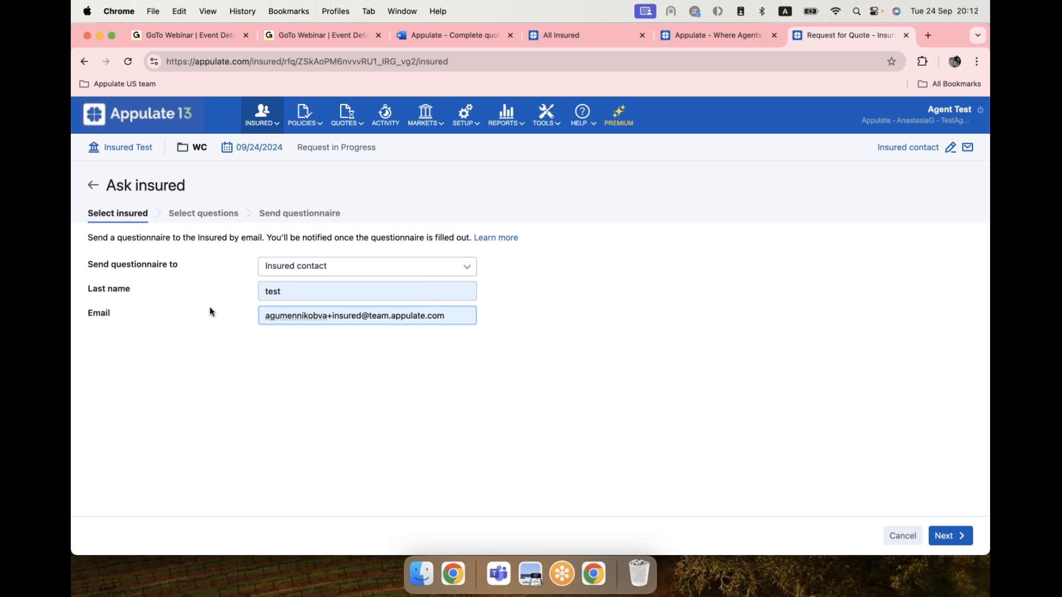
Limit the questions to Locations, Payroll and Rating, and Detailed description of operations.
click(195, 219)
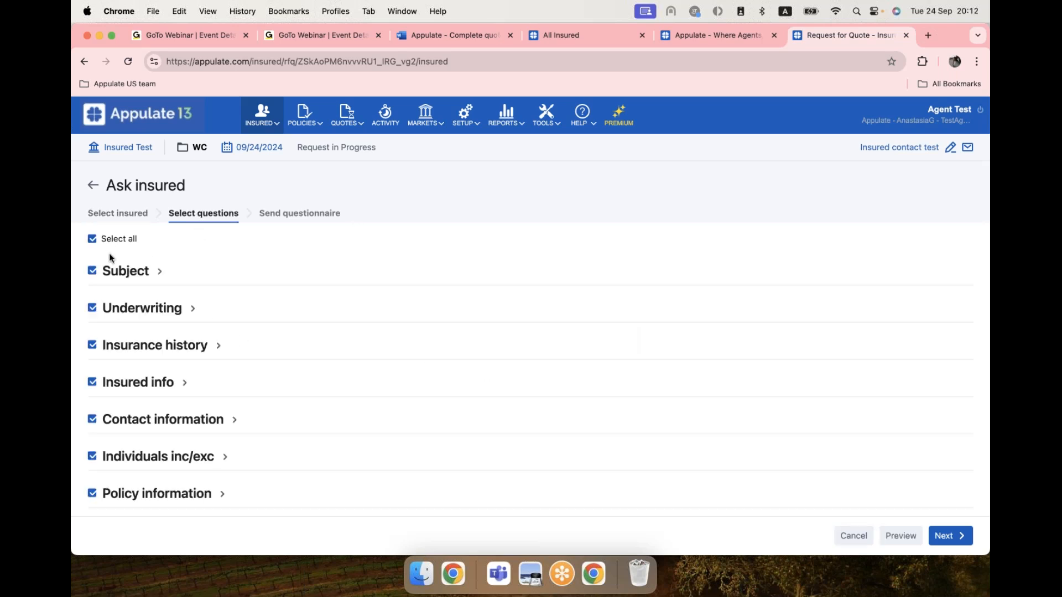
click(137, 274)
scroll(222, 430, down, 3)
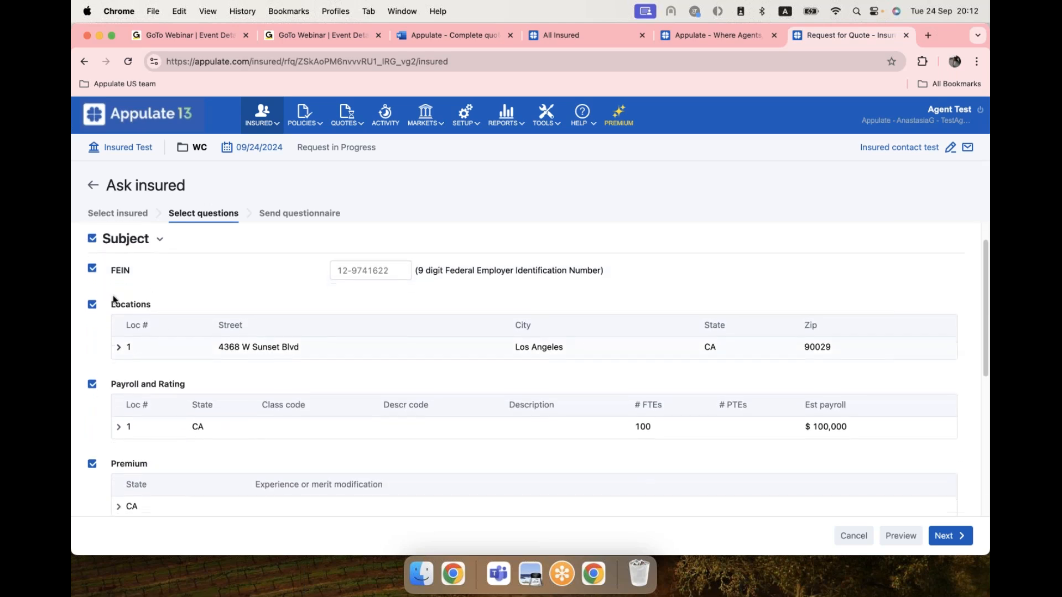
scroll(221, 430, down, 2)
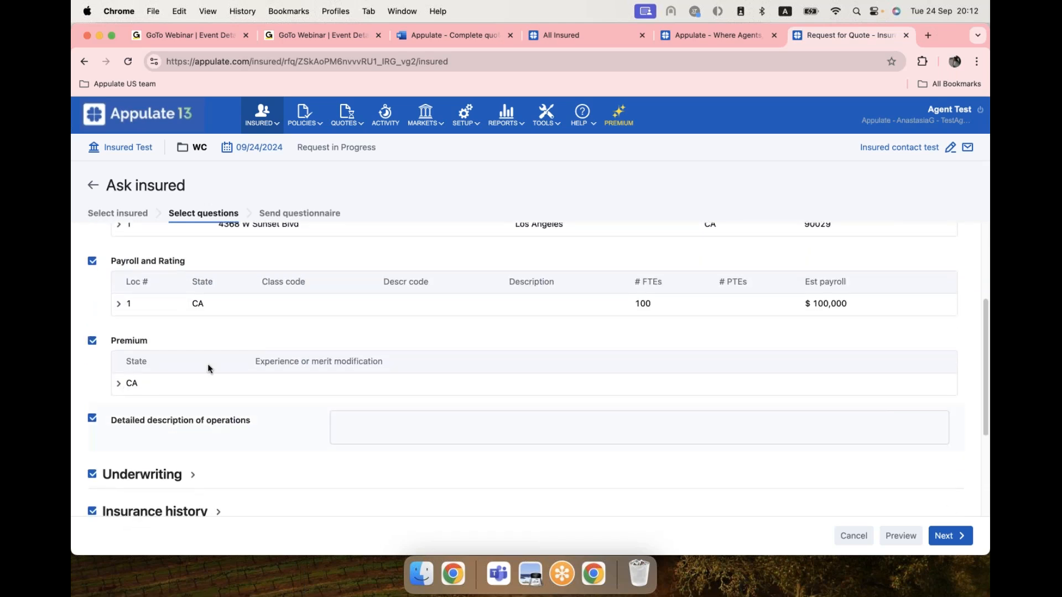
scroll(110, 427, up, 5)
click(92, 238)
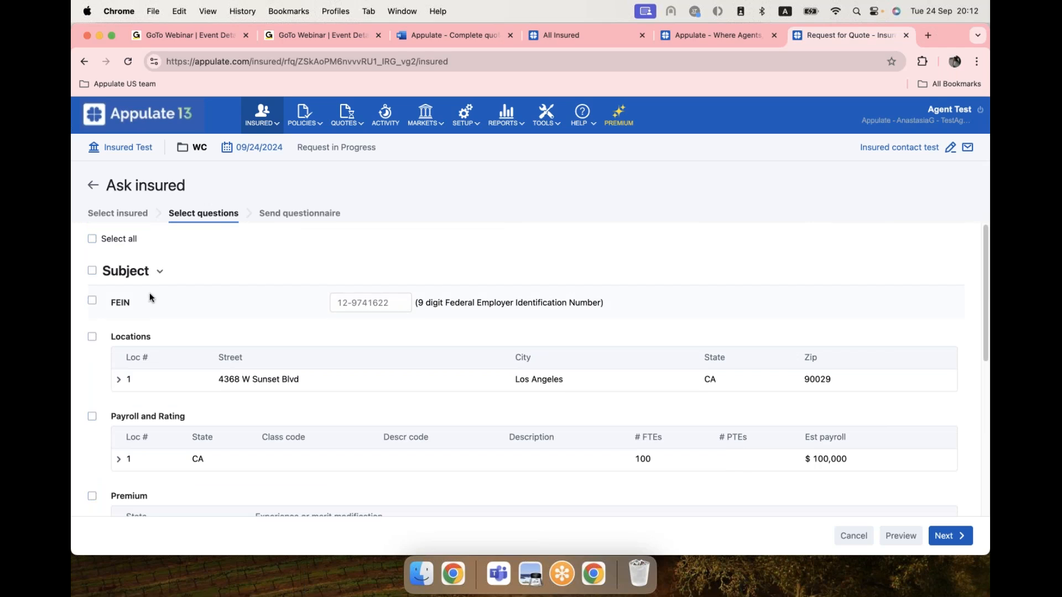
scroll(147, 299, down, 3)
click(92, 241)
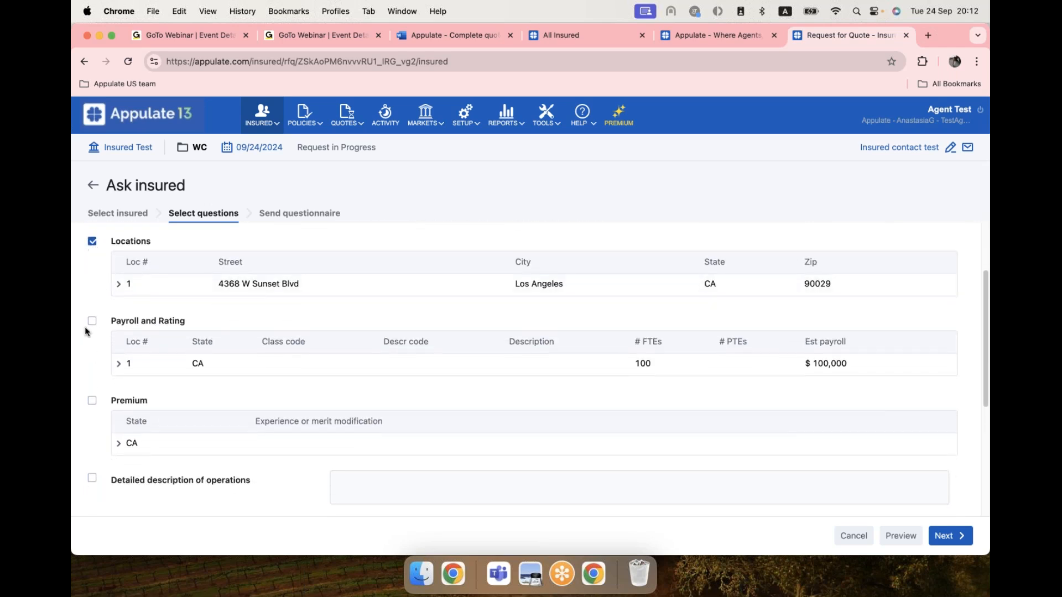
click(92, 321)
scroll(105, 420, down, 3)
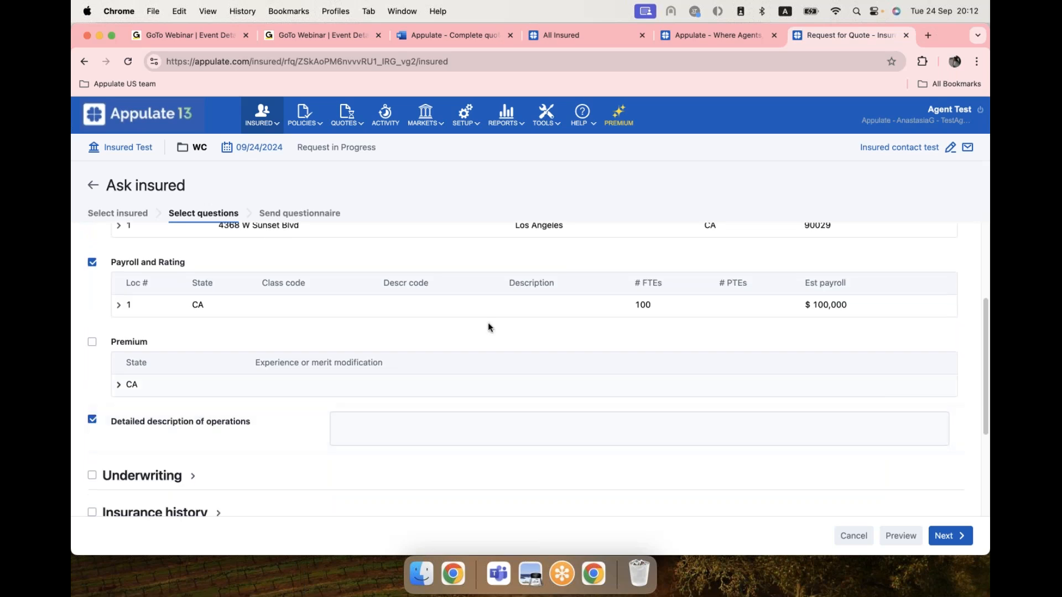
scroll(261, 257, up, 5)
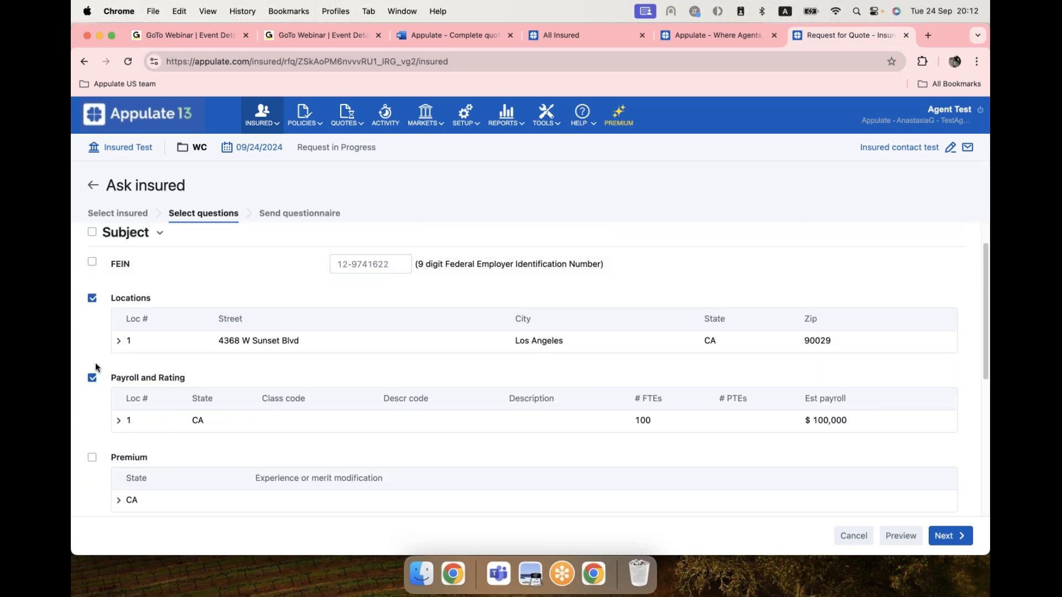
scroll(127, 379, down, 5)
scroll(265, 269, up, 3)
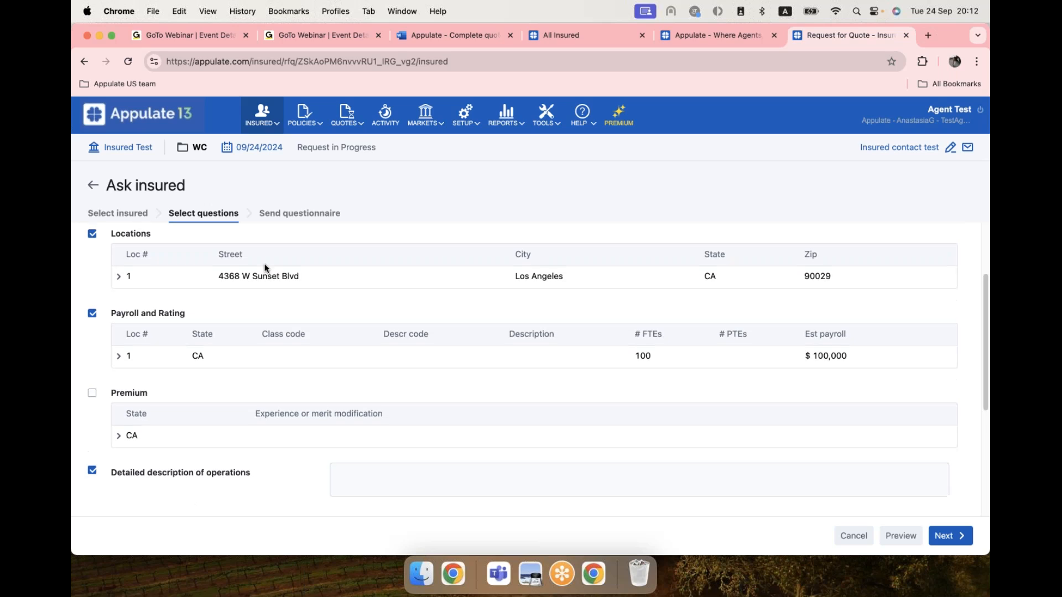
Preview the insured's questionnaire in a new tab, then go back to the Request for Quote tab.
click(899, 537)
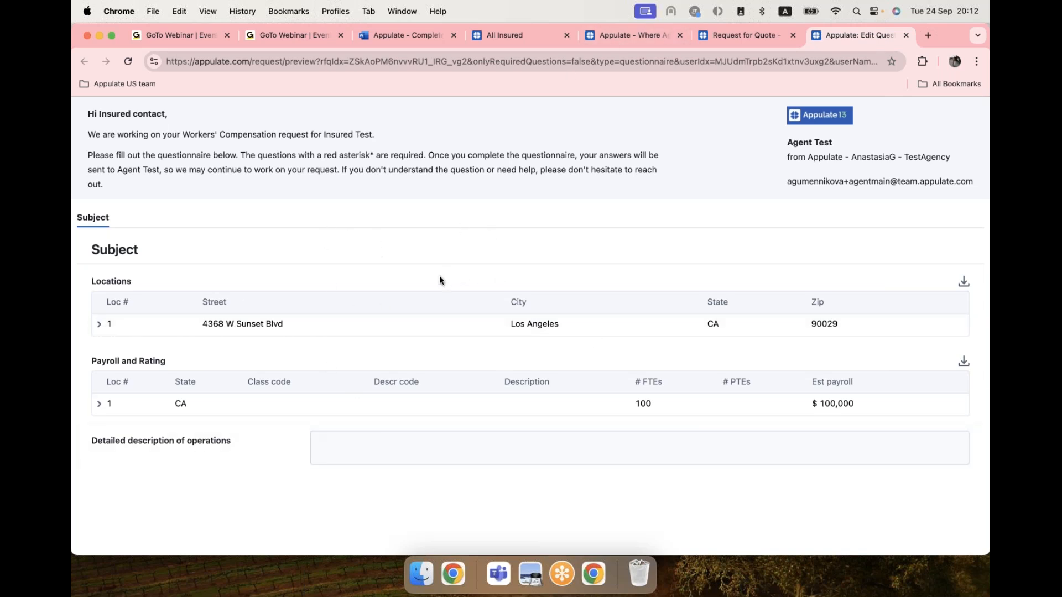
click(628, 35)
click(816, 36)
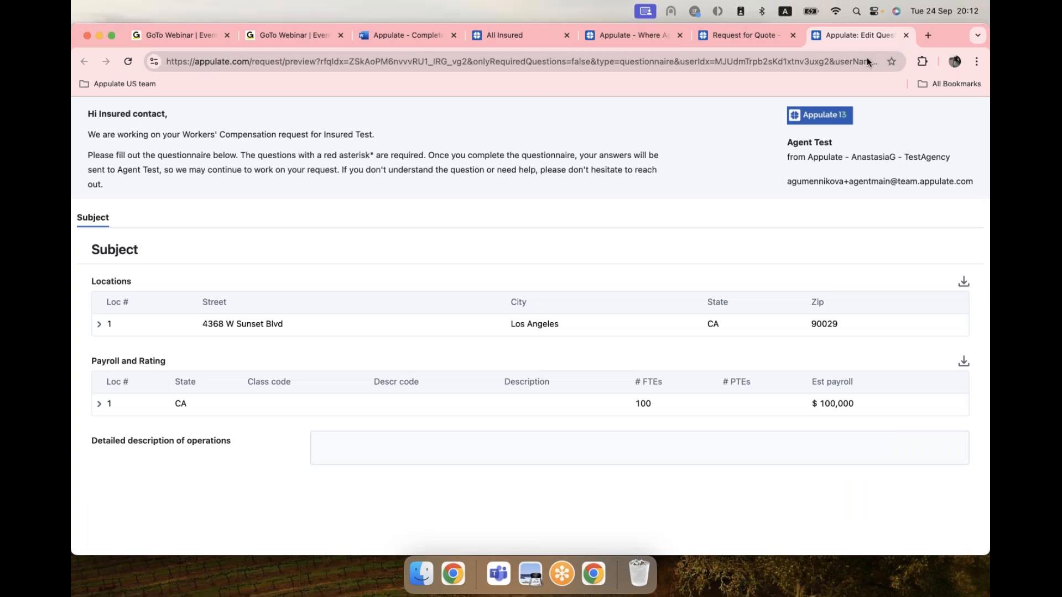
click(798, 39)
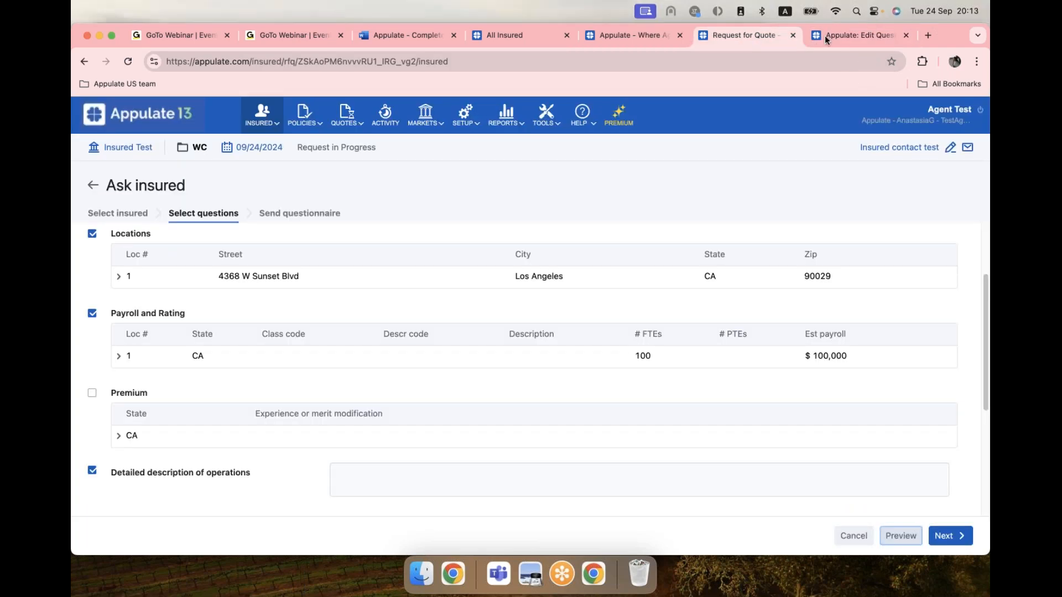
Close the Ask insured setup unsent and review the Insured form's FEIN, location and payroll data.
click(93, 188)
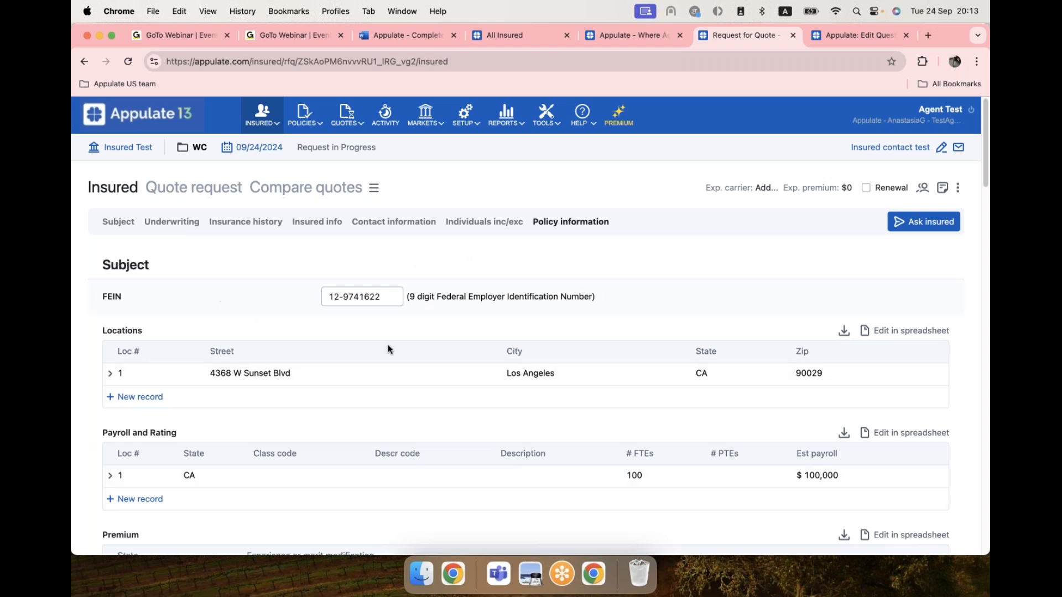
scroll(584, 456, down, 1)
scroll(575, 436, down, 3)
scroll(569, 419, up, 4)
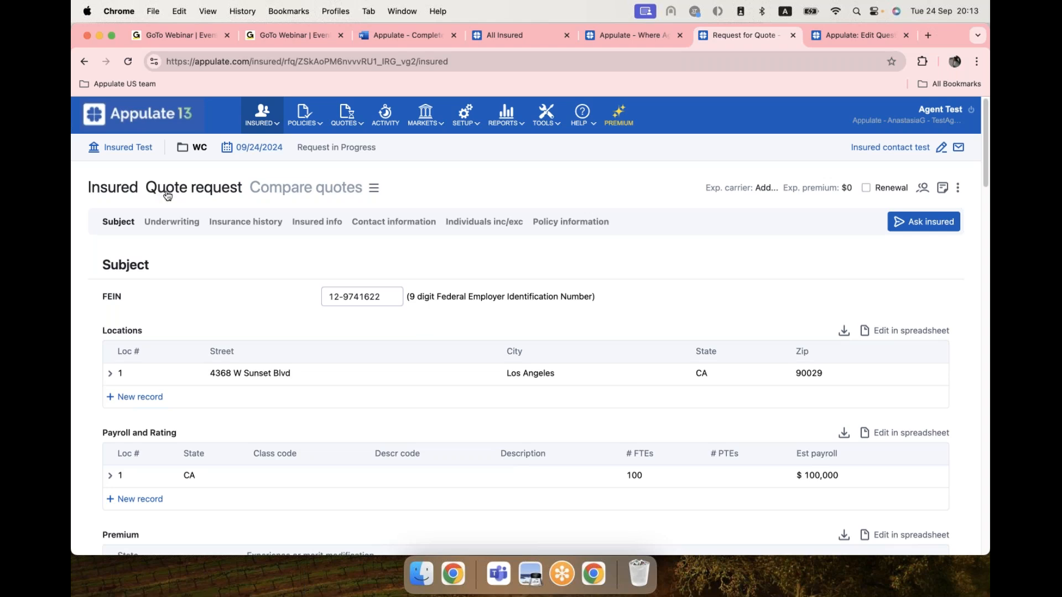
Show the Quote request tab's empty market list, then bring up the HELP menu.
click(212, 191)
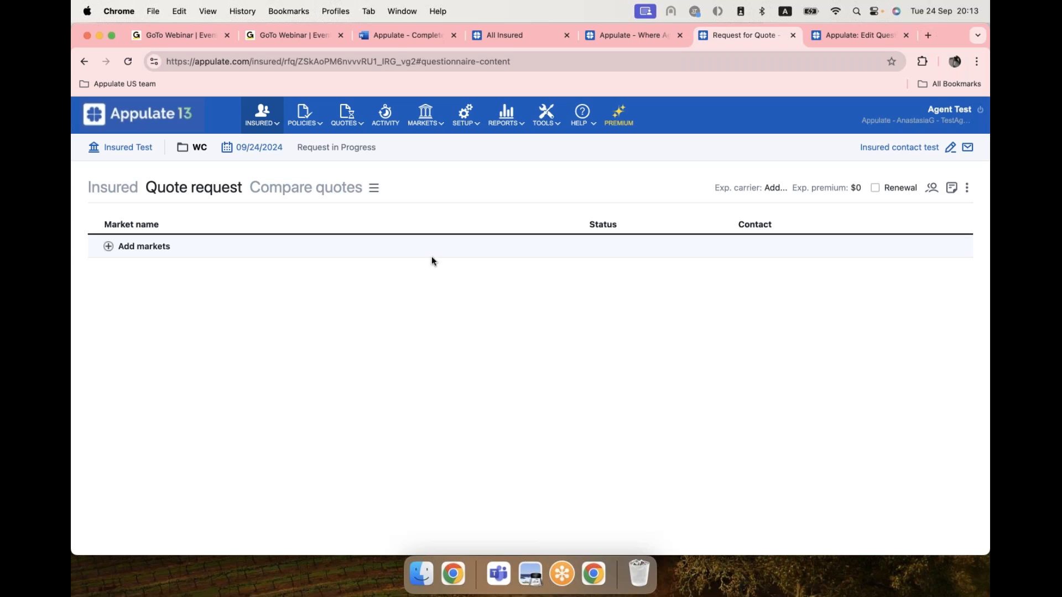
click(581, 113)
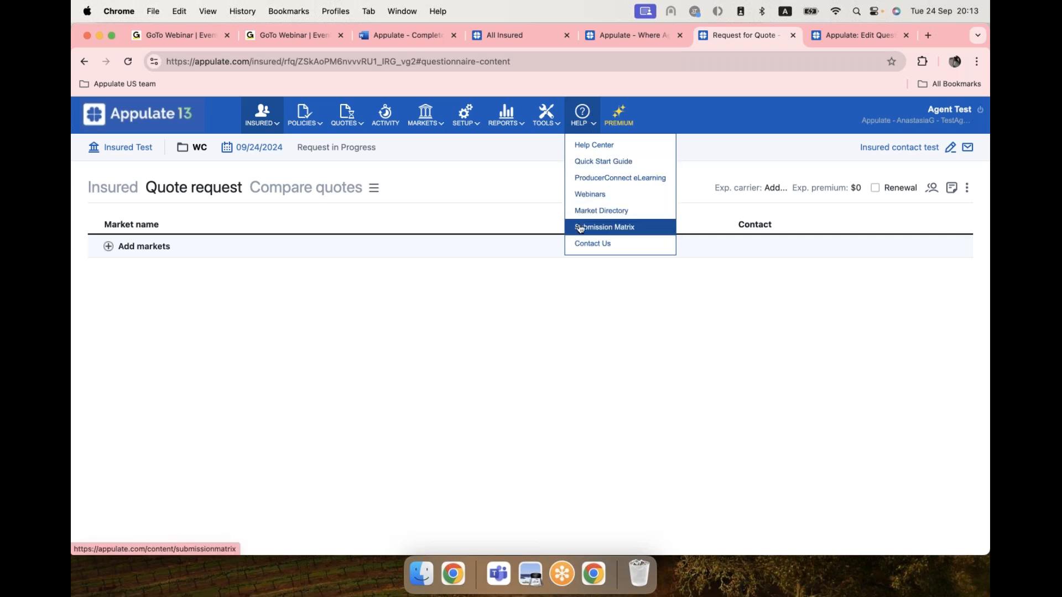
Open HELP > Submission Matrix and scroll through its markets and submission methods.
click(602, 228)
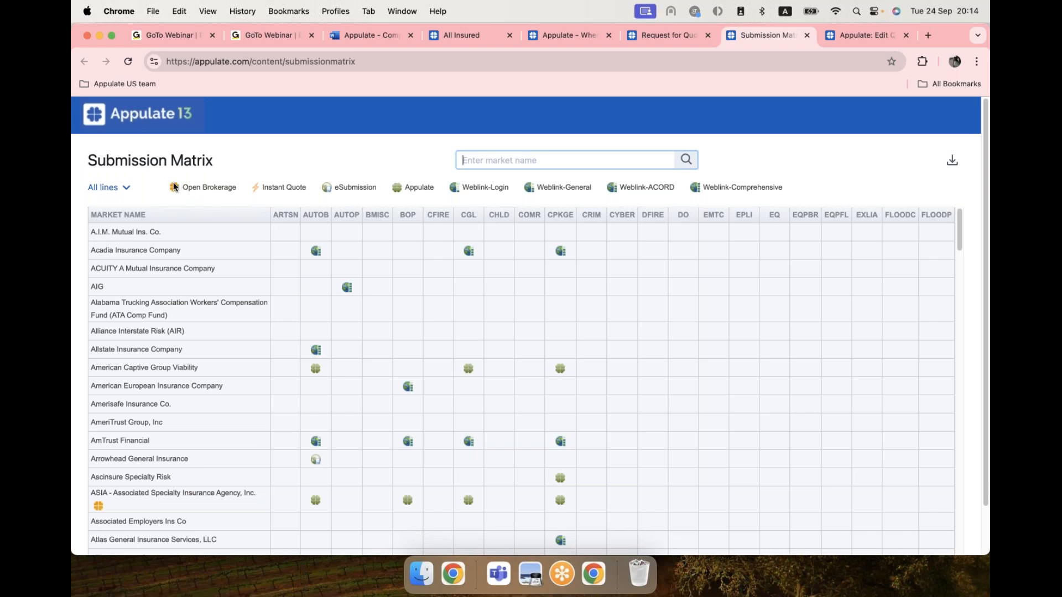
scroll(187, 356, down, 2)
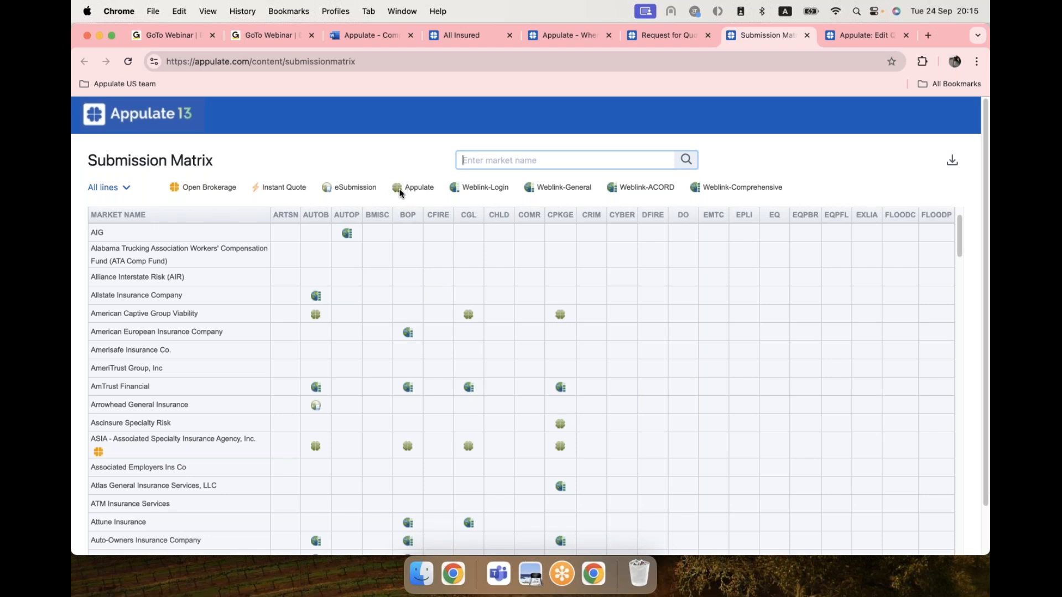
scroll(532, 294, down, 1)
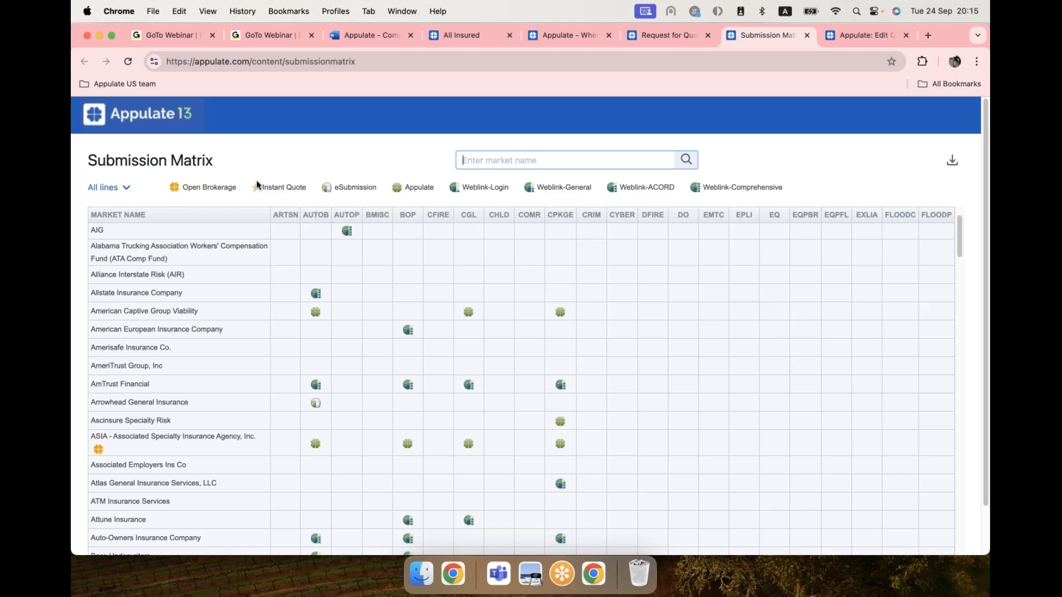
scroll(485, 371, down, 5)
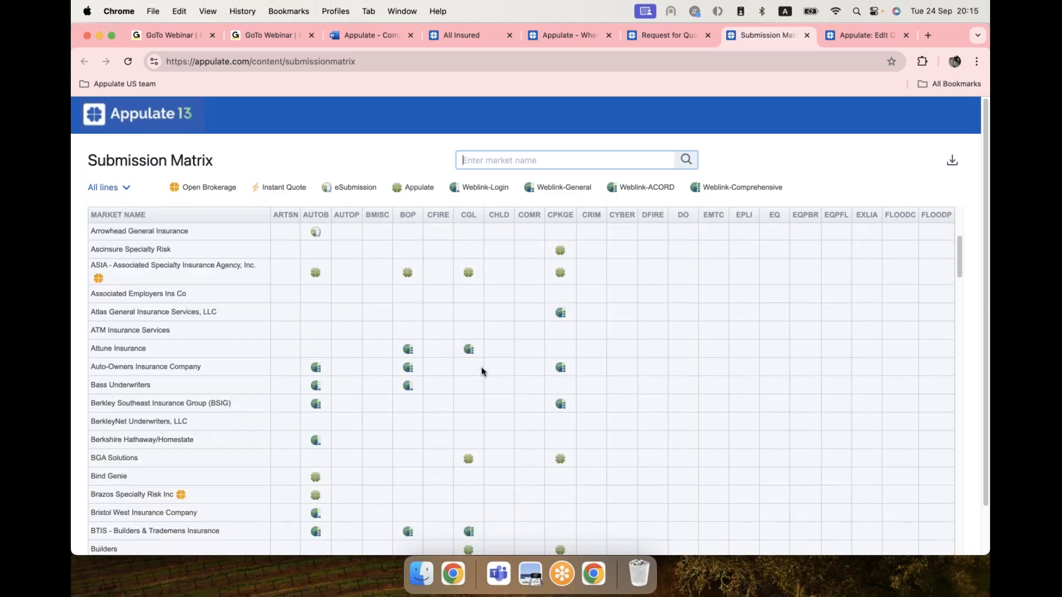
scroll(481, 370, down, 6)
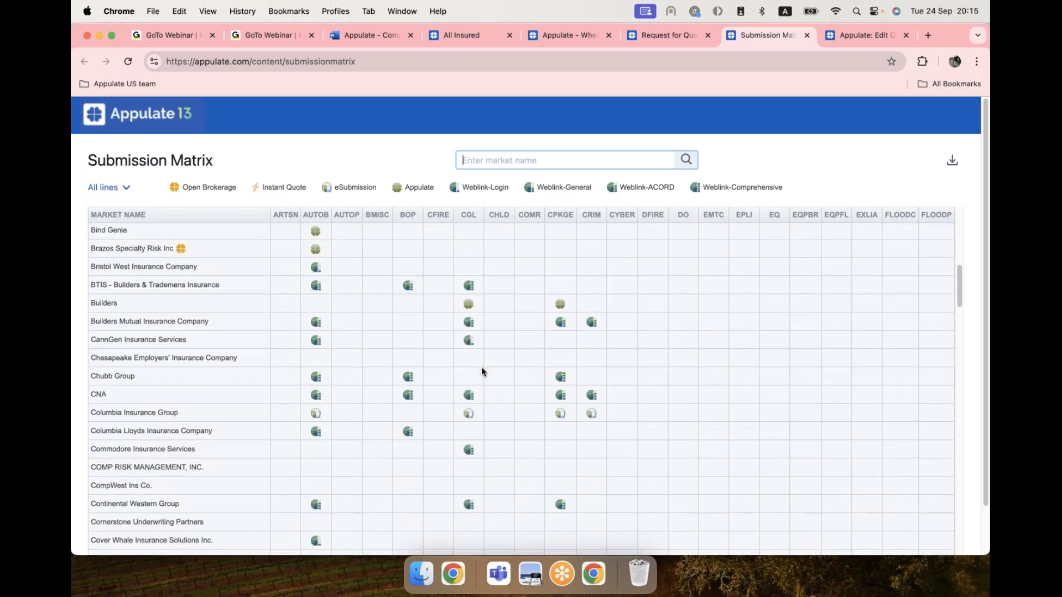
scroll(481, 367, down, 1)
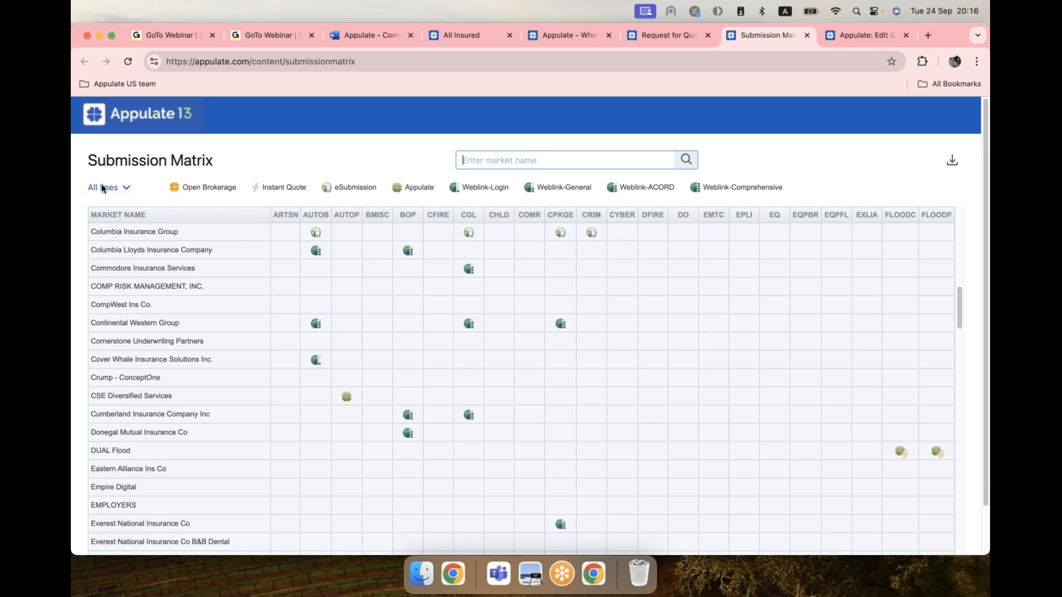
Filter the Submission Matrix to 'Commercial only' after briefly trying 'Personal only'.
click(124, 188)
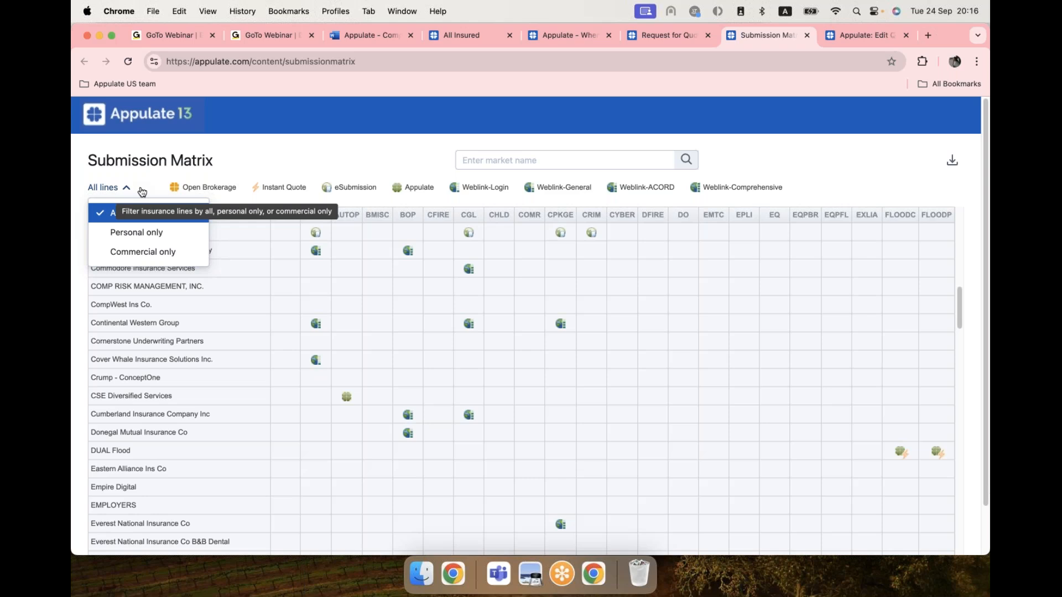
click(147, 242)
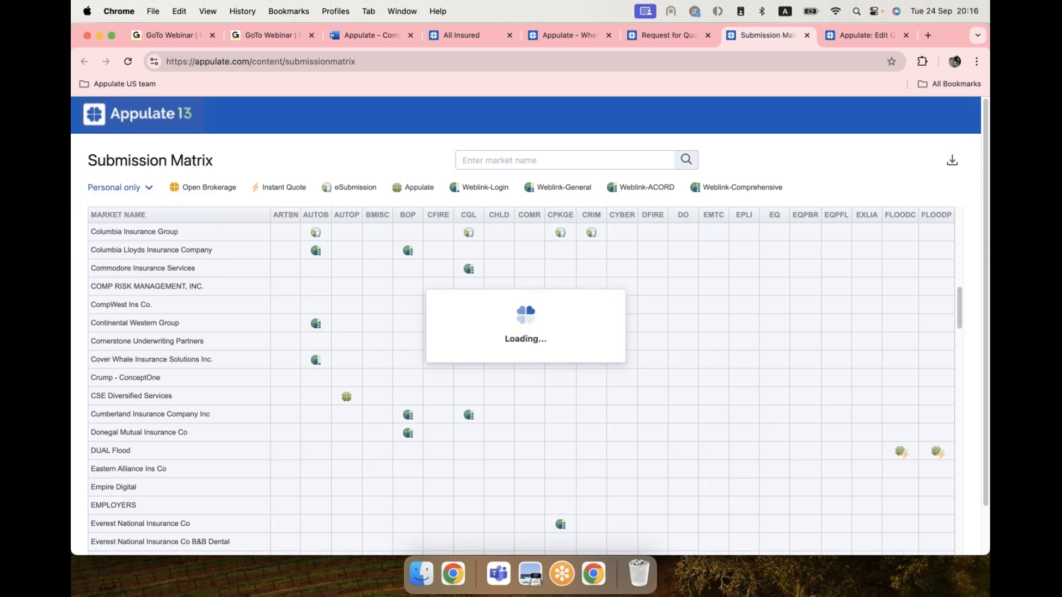
click(116, 188)
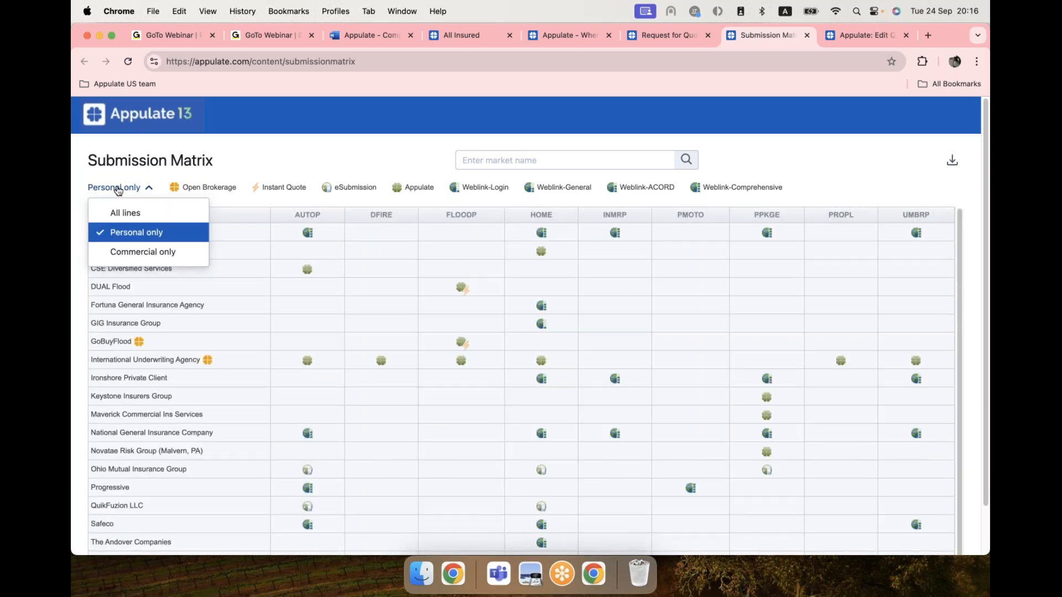
click(124, 251)
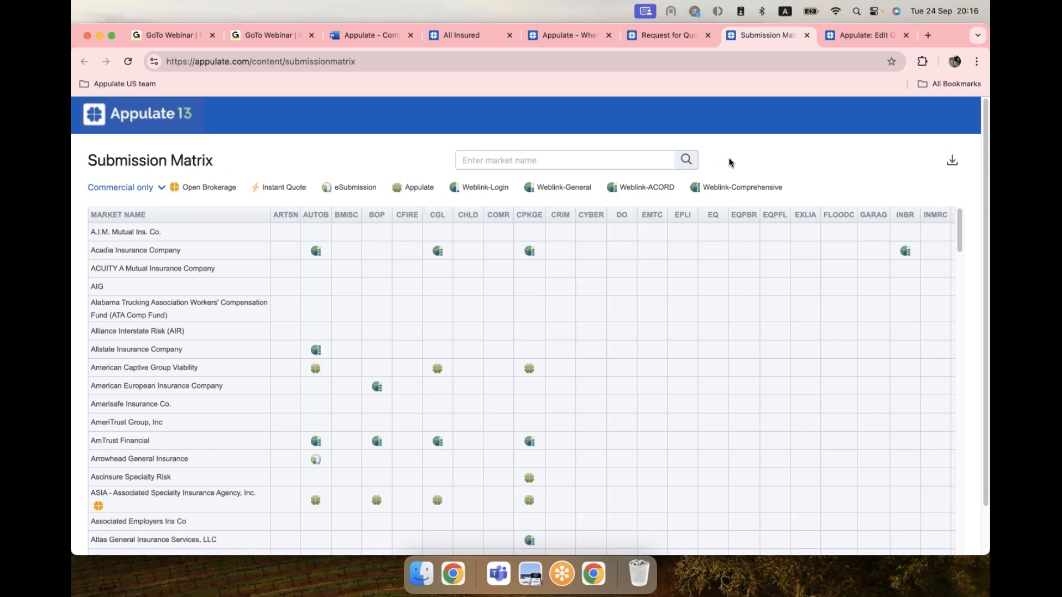
click(666, 36)
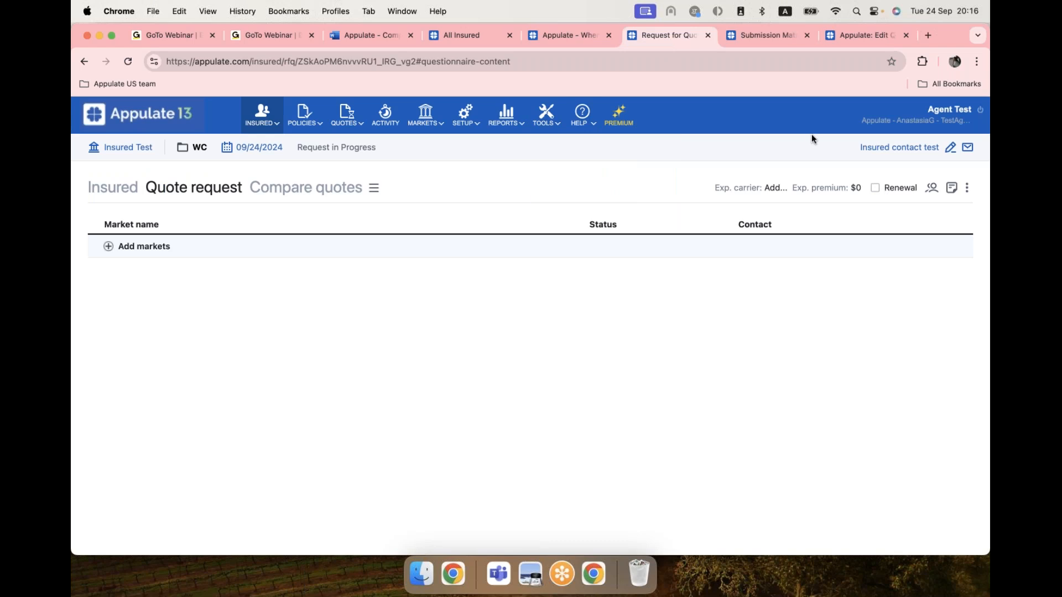
click(744, 35)
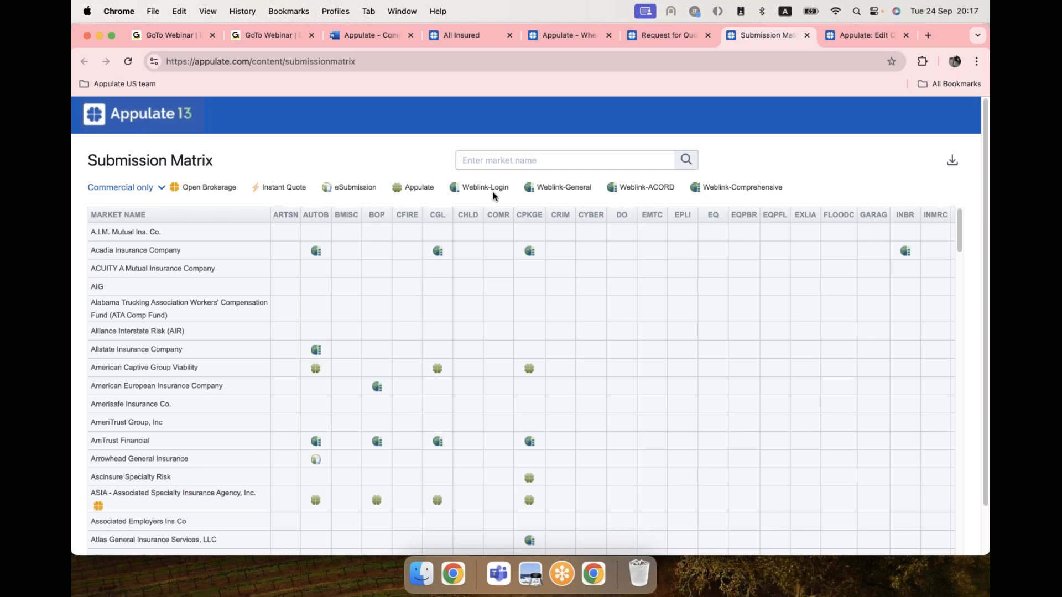
Switch back to the 'Request for Quote' tab for Insured Test's WC quote request.
mouse_move(493, 194)
mouse_move(535, 194)
click(676, 36)
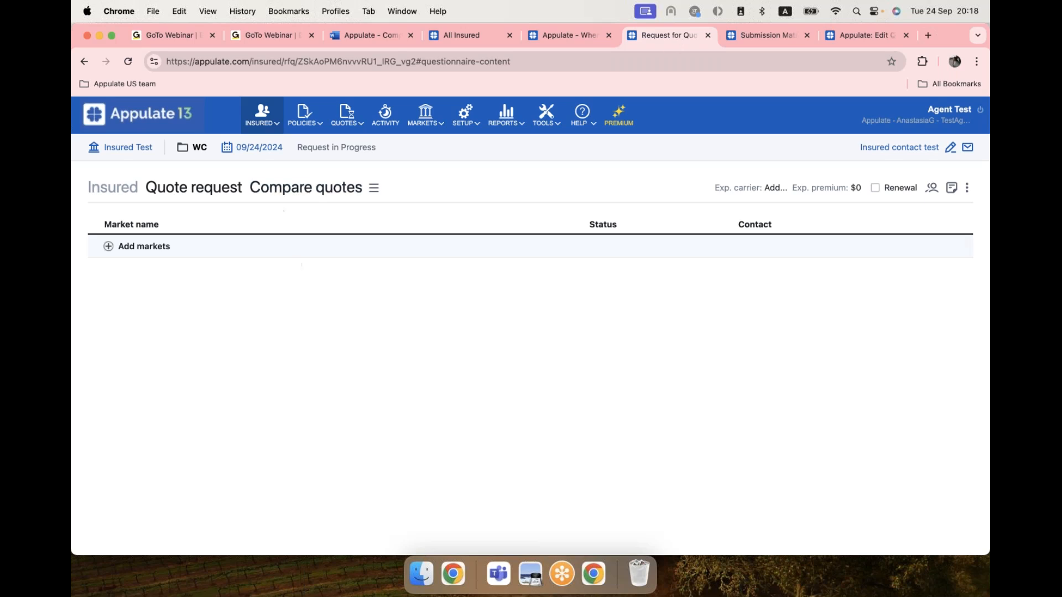
In Add markets, tick Employers Testing under My markets.
click(109, 247)
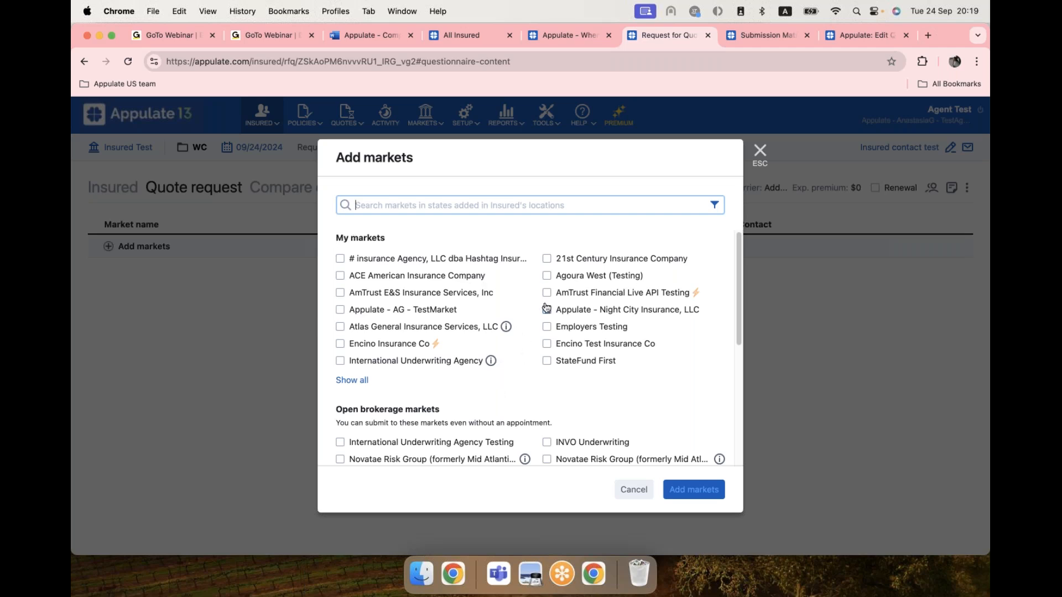
scroll(546, 308, down, 5)
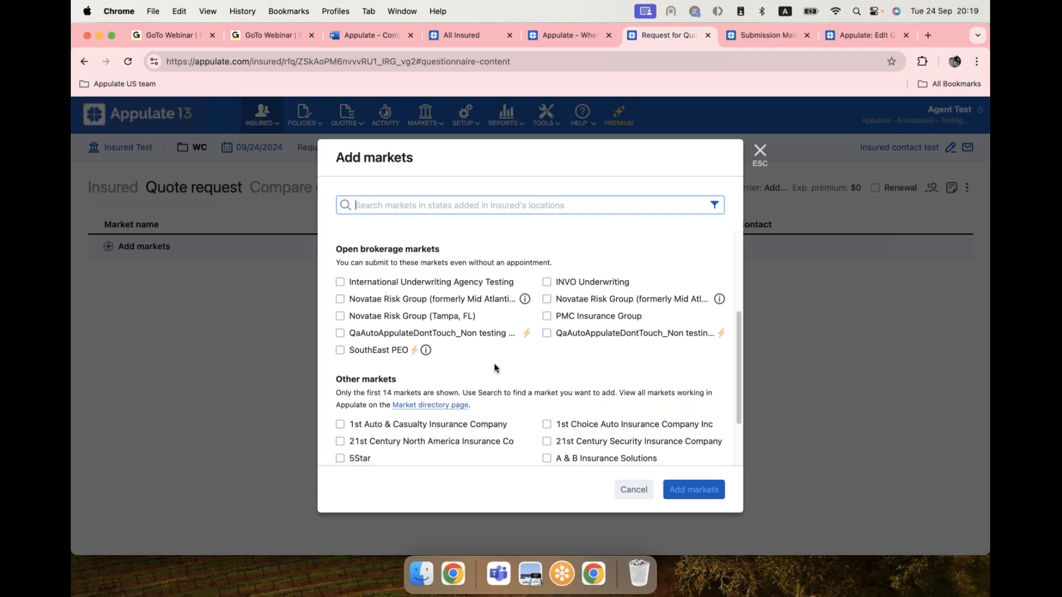
scroll(530, 349, up, 5)
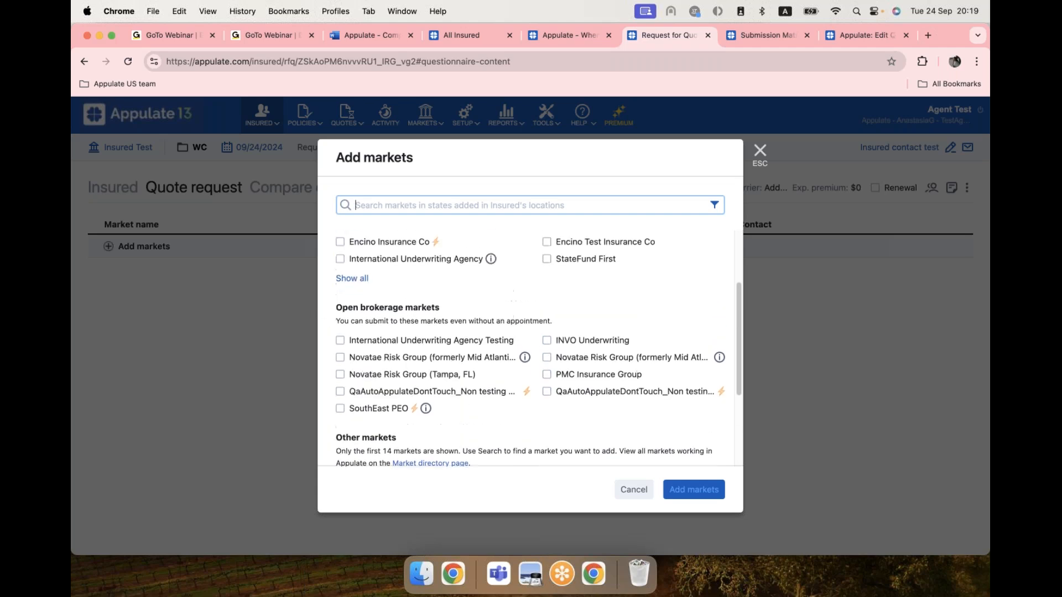
scroll(530, 332, up, 1)
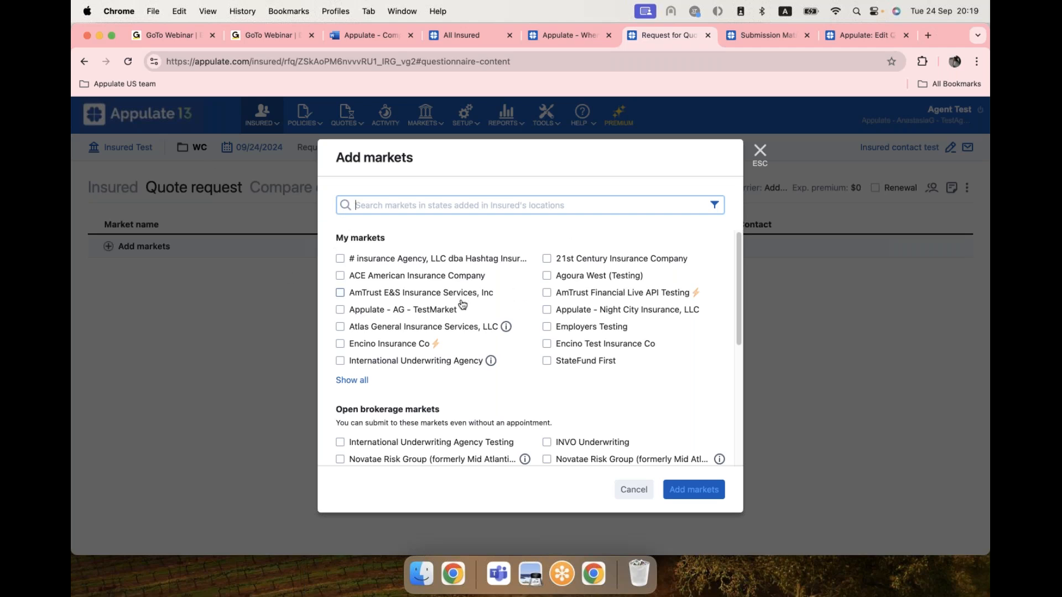
click(546, 326)
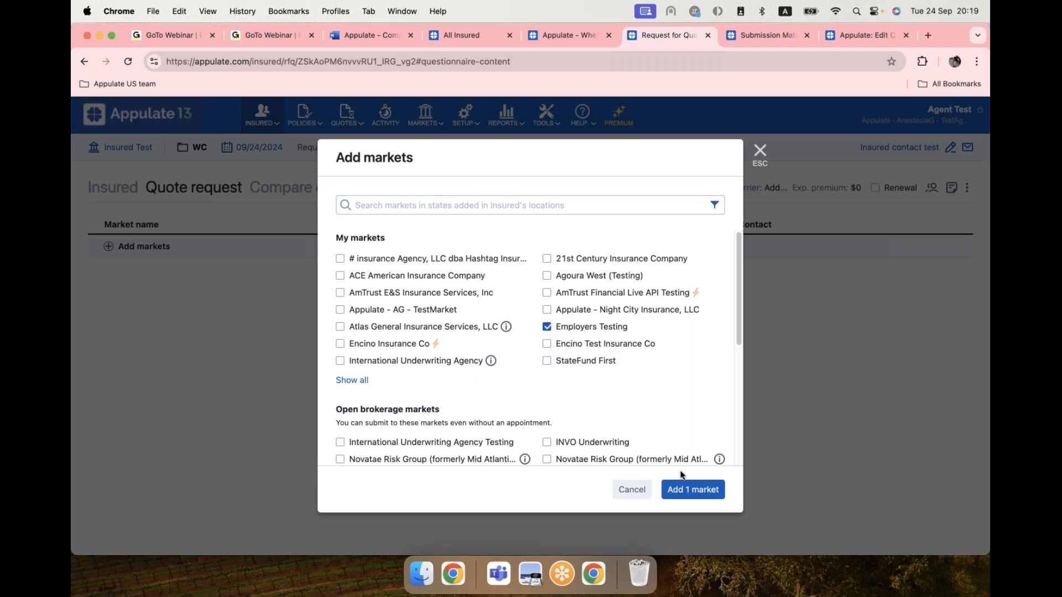
Add the one chosen market so Employers Testing shows as Not submitted yet.
click(703, 491)
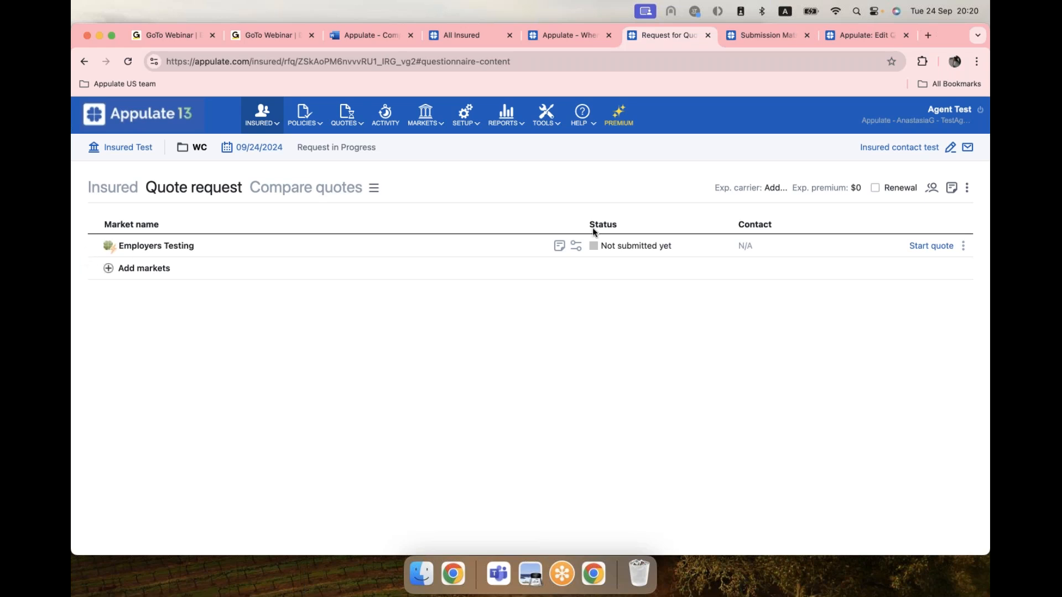
Start the Employers Testing quote and show only the required questions.
click(939, 248)
click(939, 247)
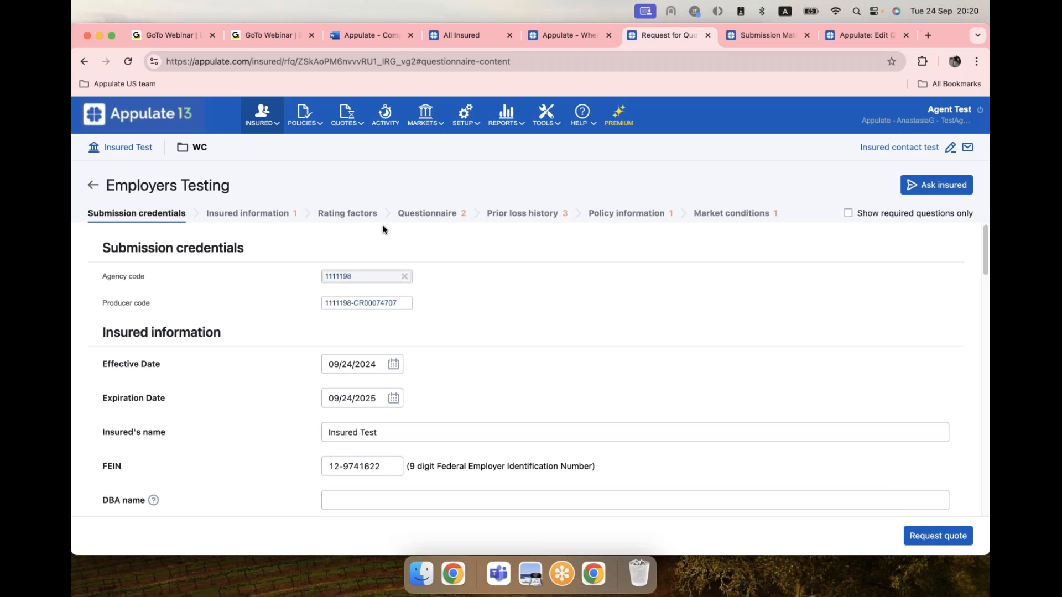
click(848, 213)
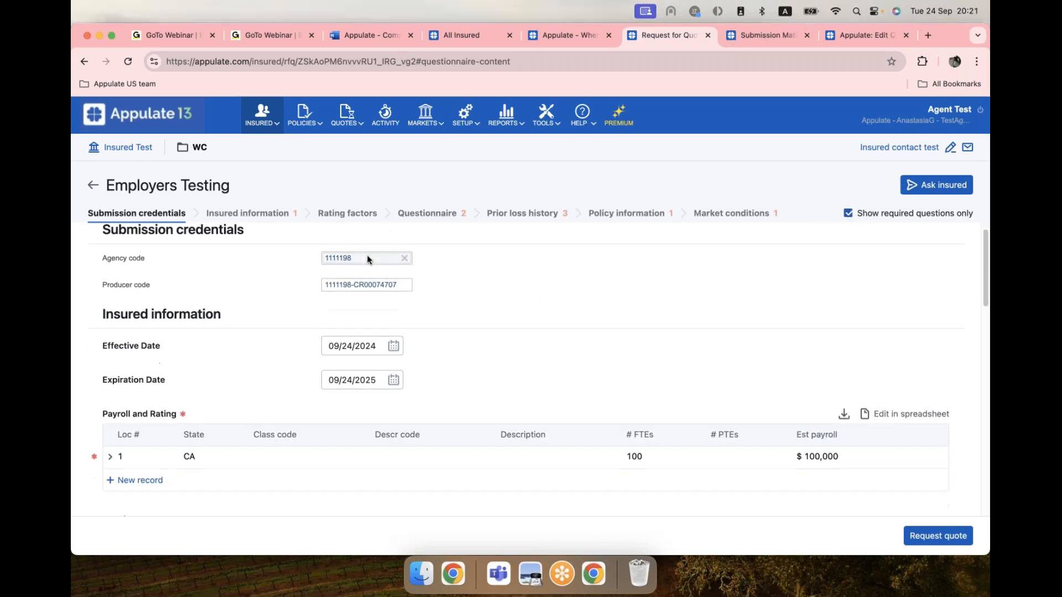
scroll(145, 440, down, 1)
scroll(177, 446, down, 1)
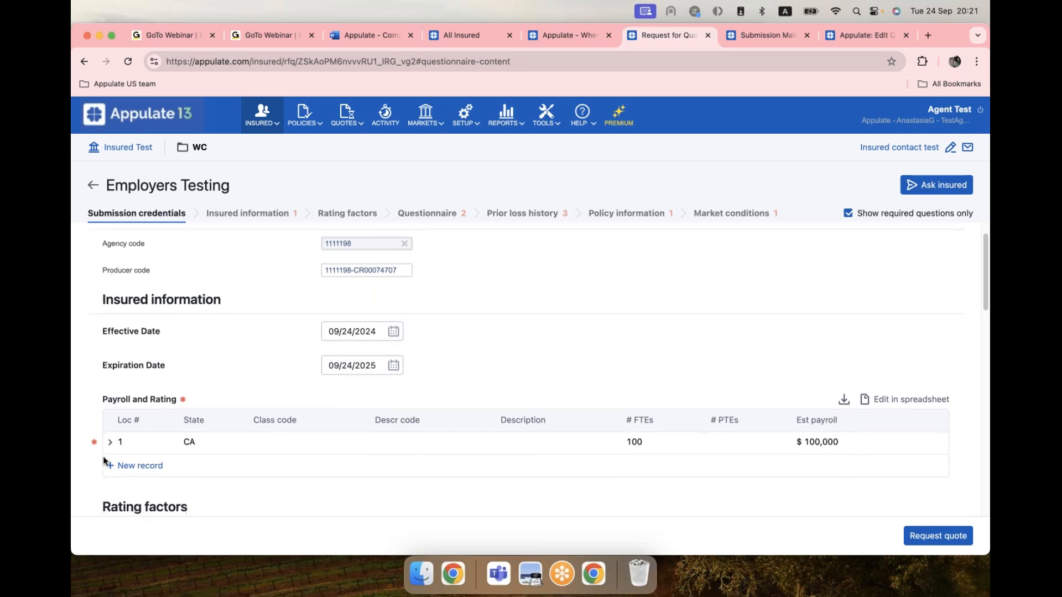
scroll(283, 310, down, 1)
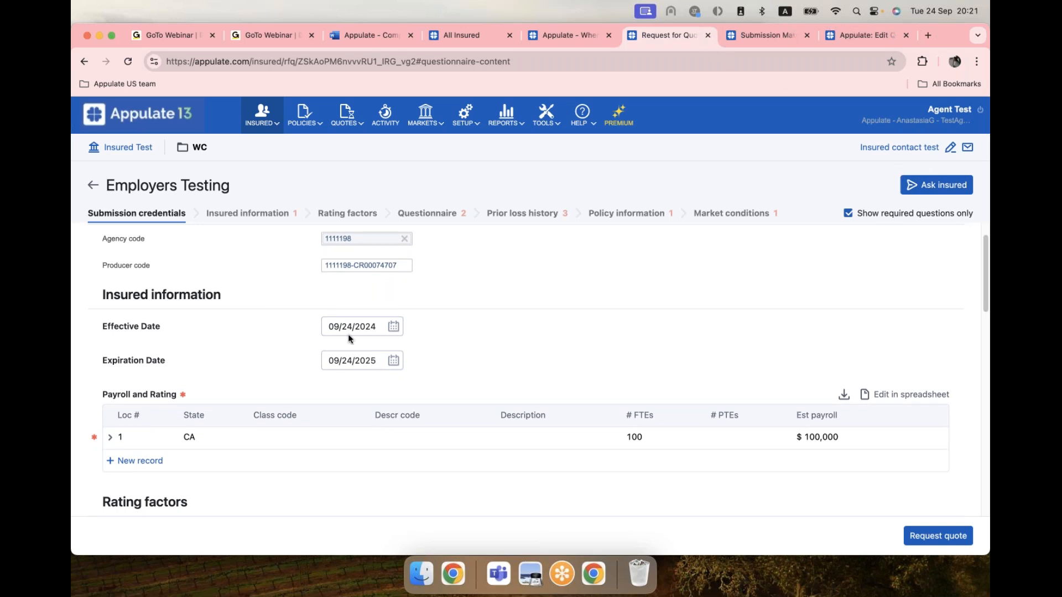
Set location 1's employers class code to 0035 (01) Florists — Cultivating Or Gardening.
click(110, 438)
scroll(426, 498, down, 1)
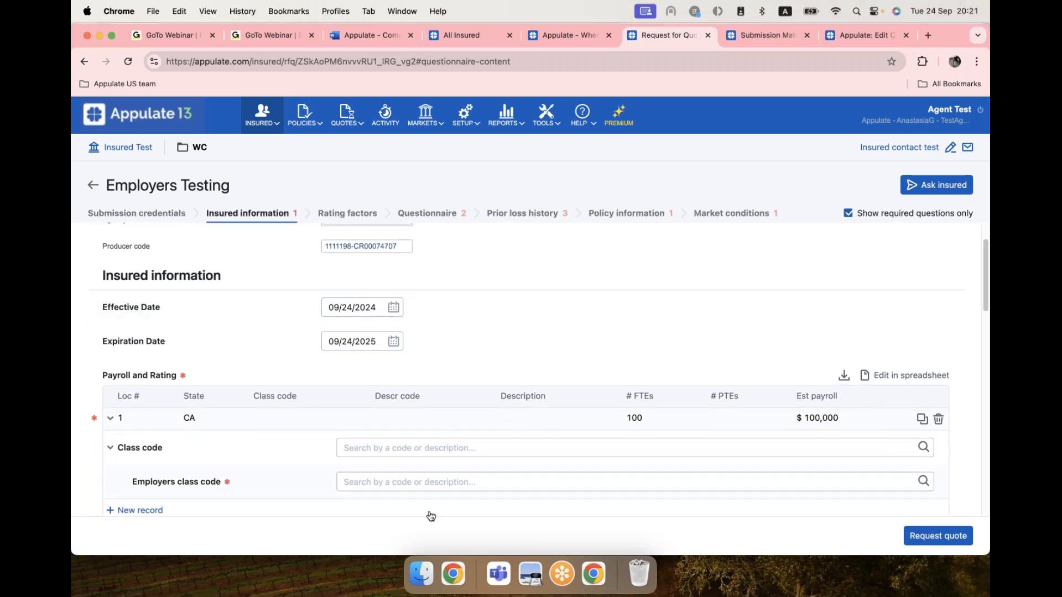
scroll(411, 299, down, 1)
click(383, 455)
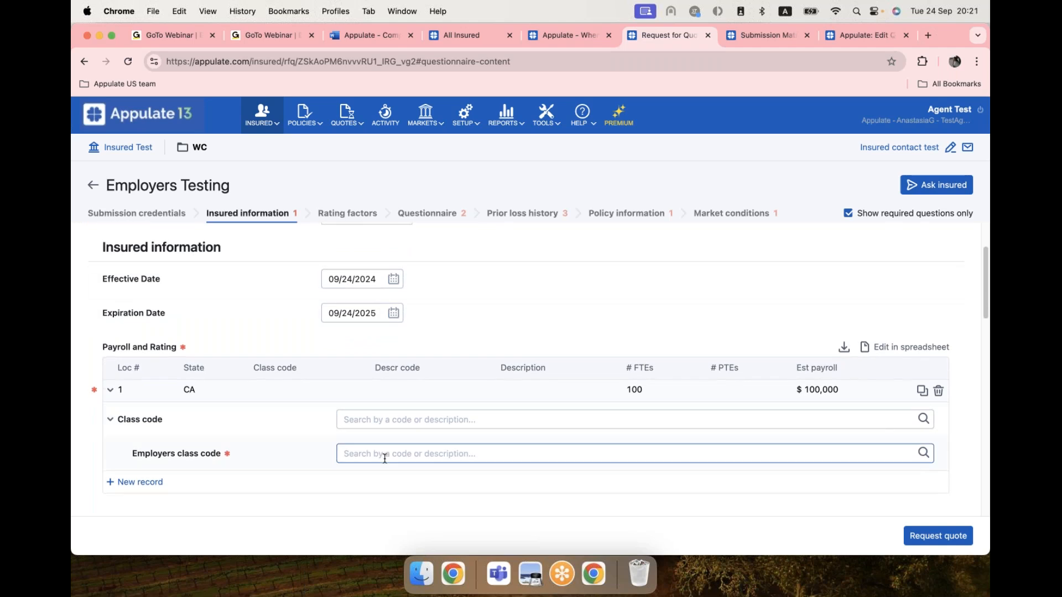
text(0035)
click(387, 478)
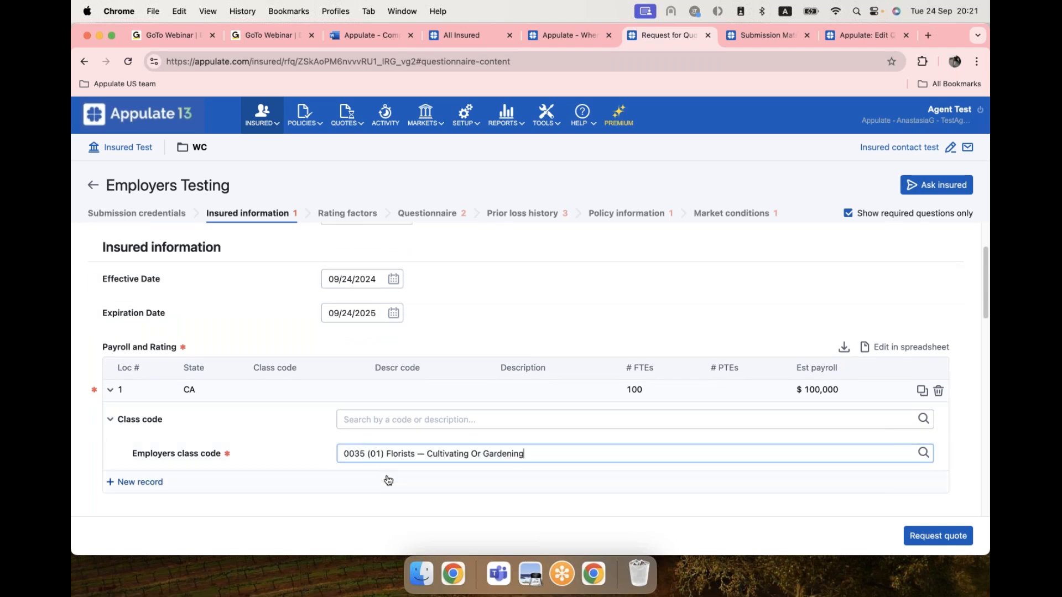
click(426, 213)
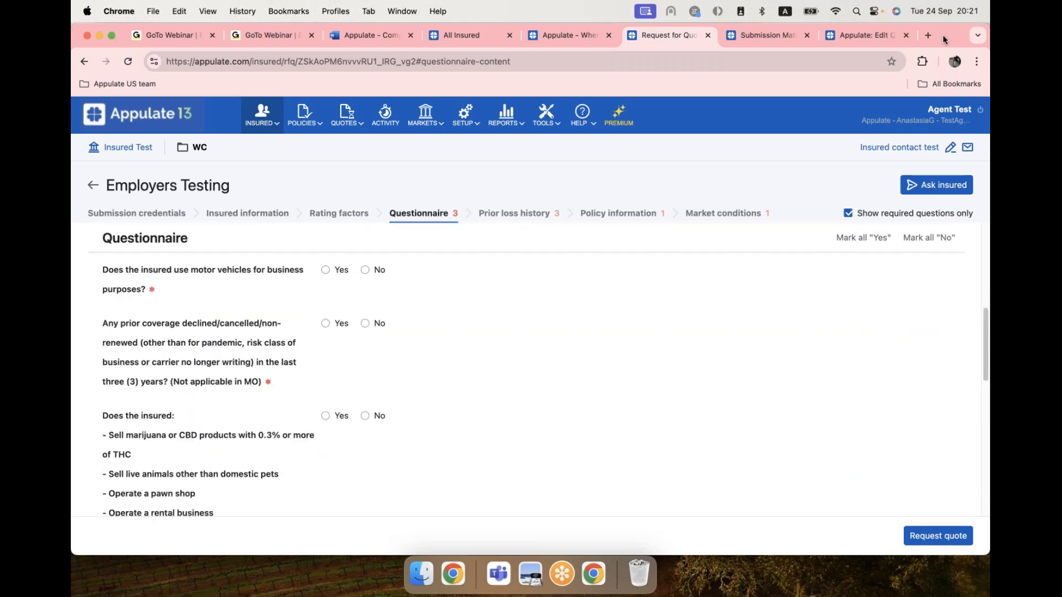
Answer No to all questions, enter 1 year experience, no claims, 1M/1M/1M limits, and request the quote.
click(935, 238)
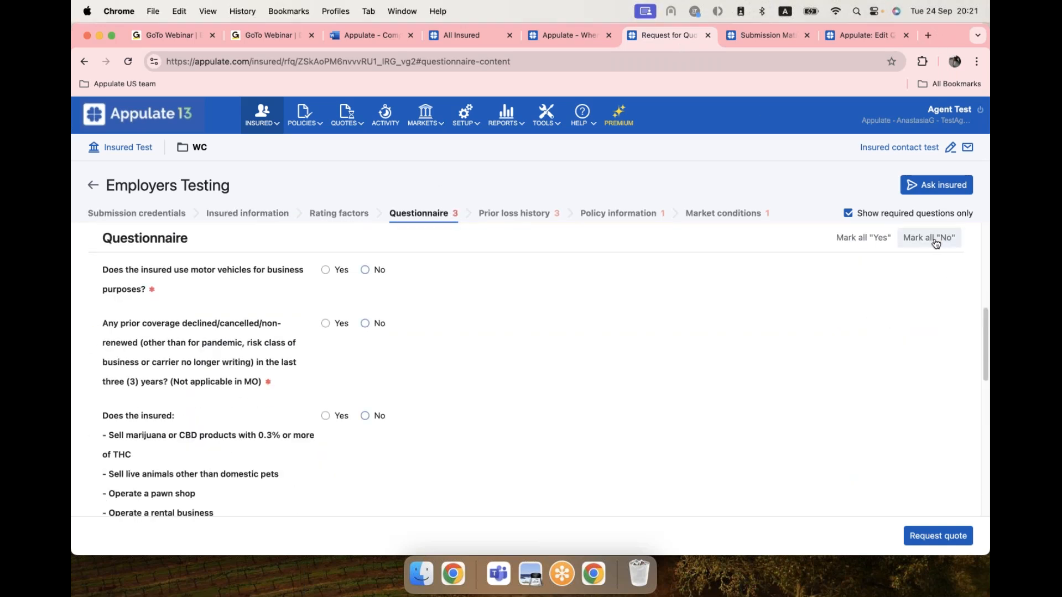
click(517, 213)
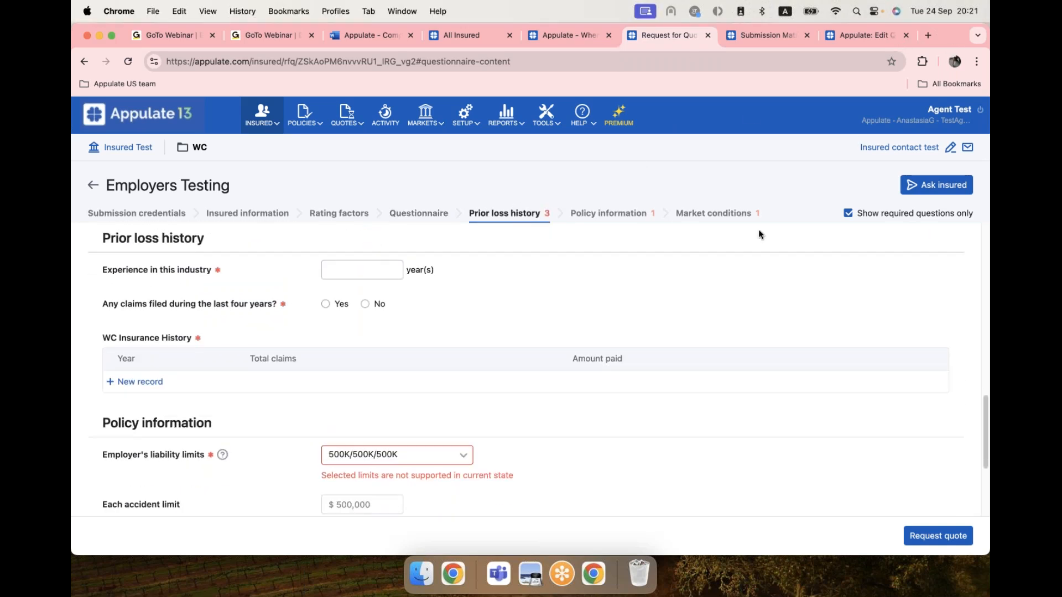
click(358, 272)
text(1)
click(365, 304)
click(431, 455)
click(354, 388)
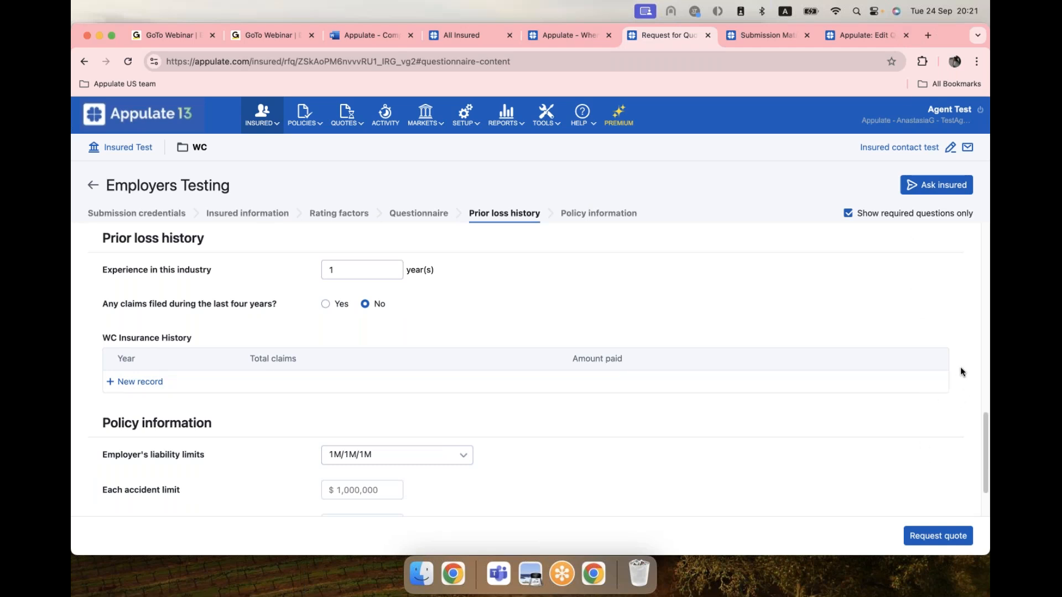
click(946, 542)
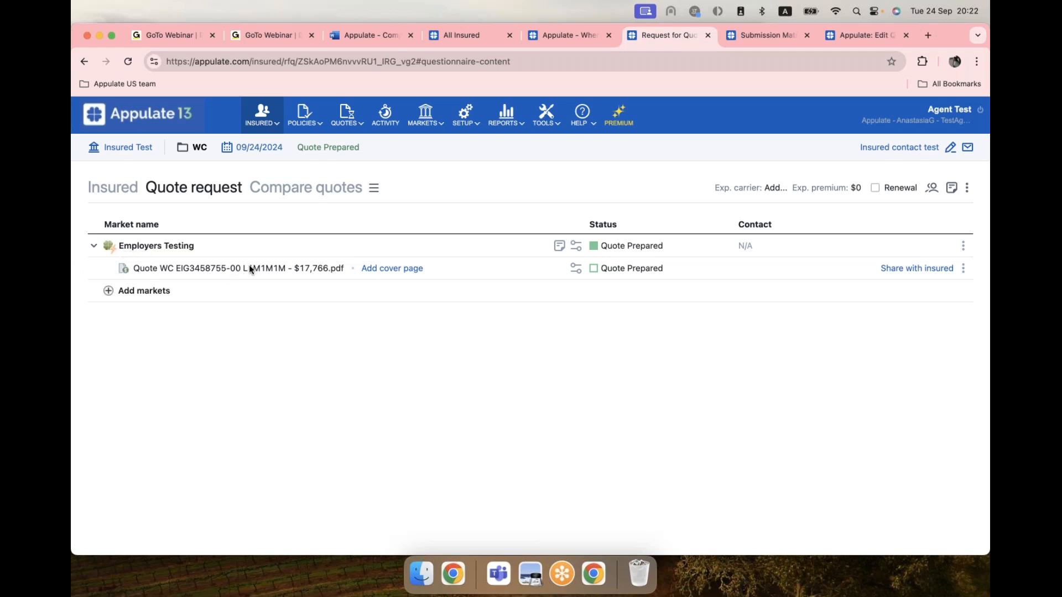
Download the $17,766 quote PDF Quote WC EIG3458755-00 and open it.
click(194, 268)
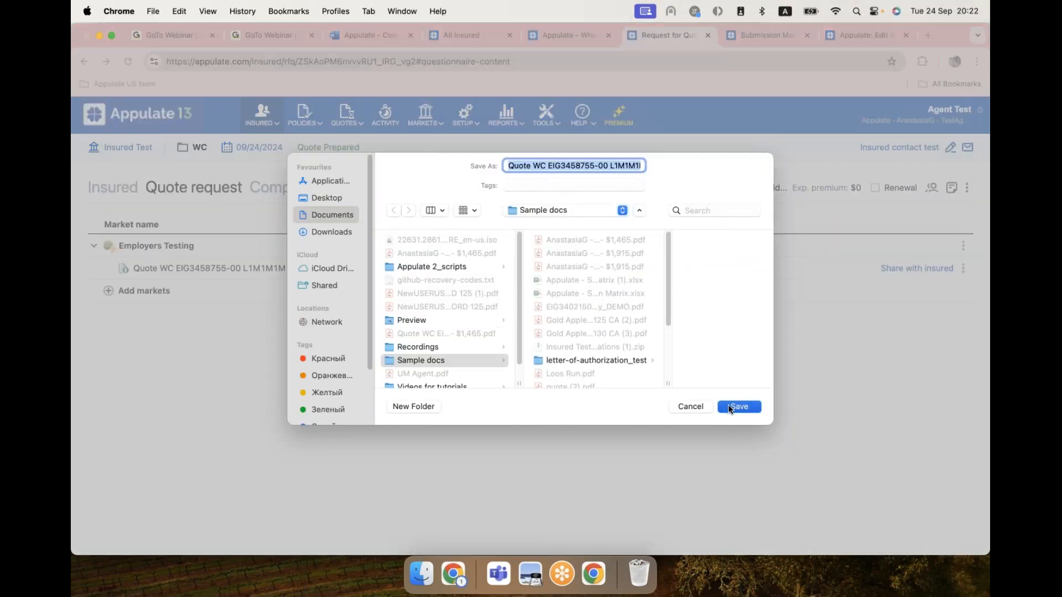
click(727, 407)
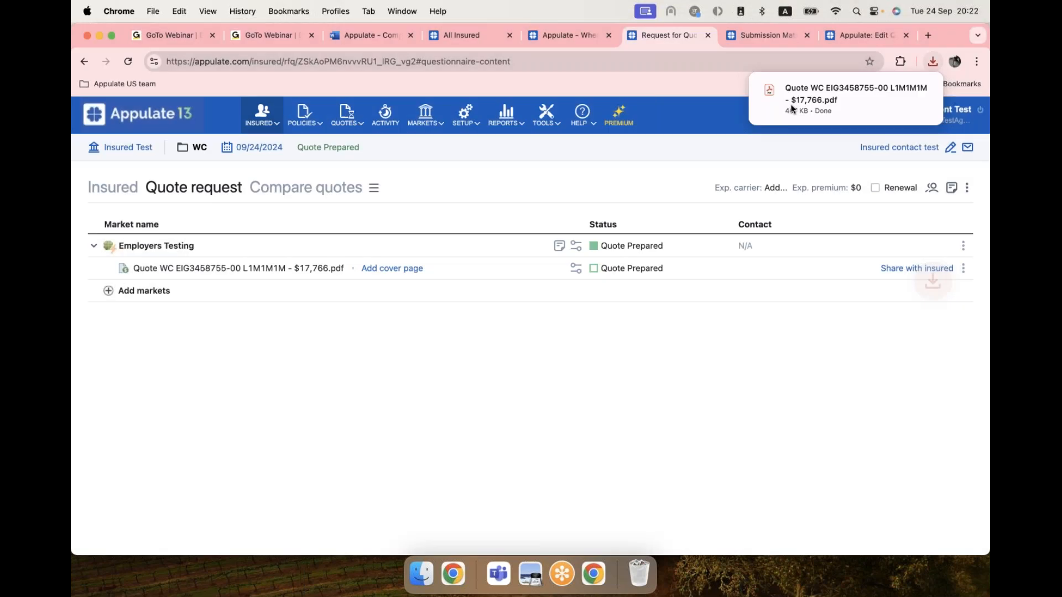
click(758, 108)
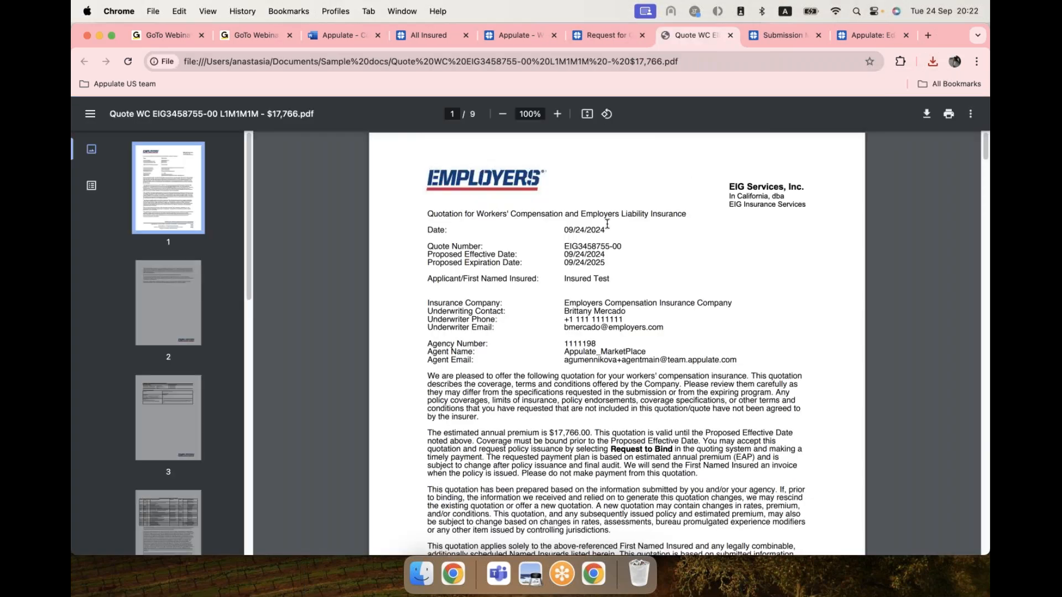
Look over the first pages of the $17,766 quote PDF, then return to the Request for Quote tab.
scroll(627, 308, down, 1)
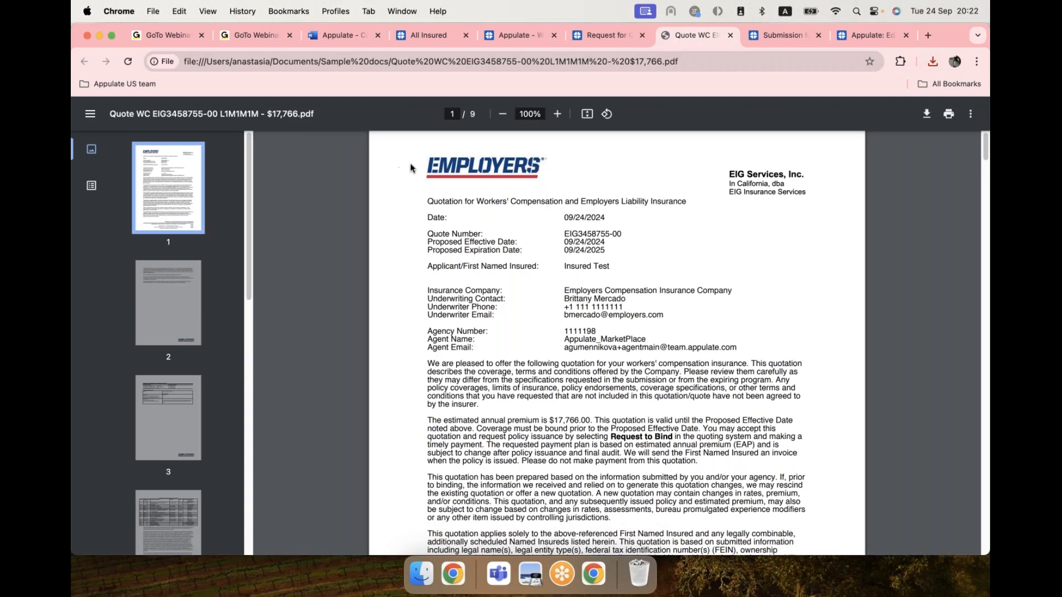
scroll(645, 355, down, 15)
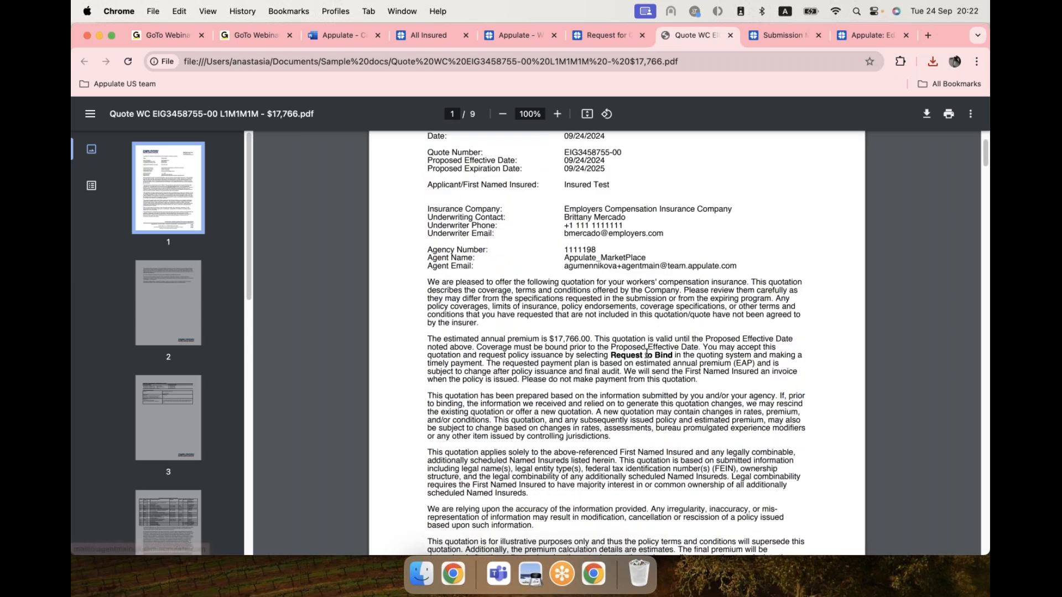
scroll(647, 353, up, 15)
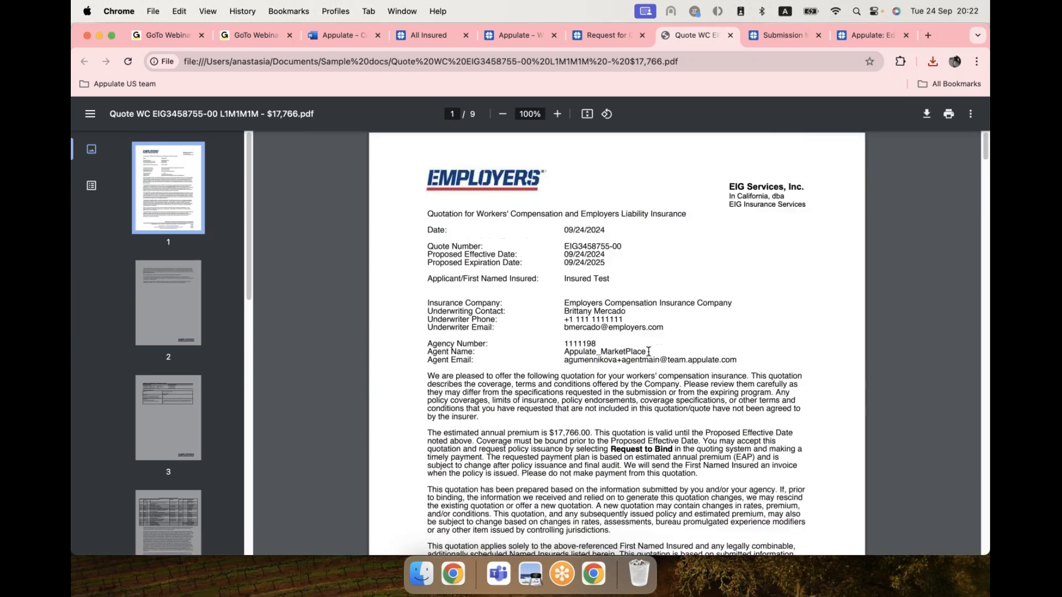
click(603, 38)
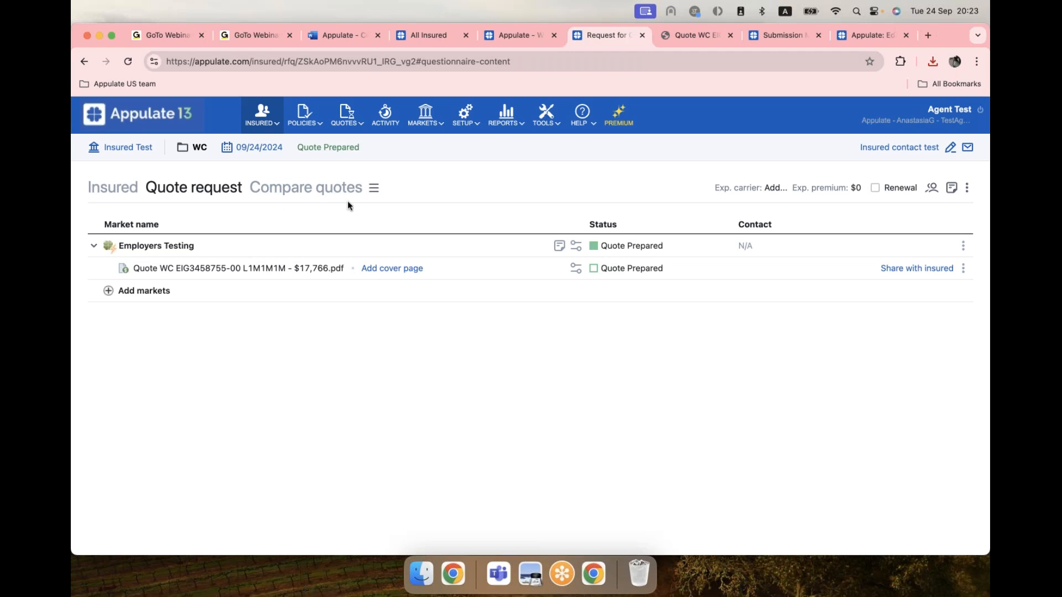
In Compare quotes, select all quotes and start sharing the $17,766 Employers Testing quote with the insured.
click(304, 188)
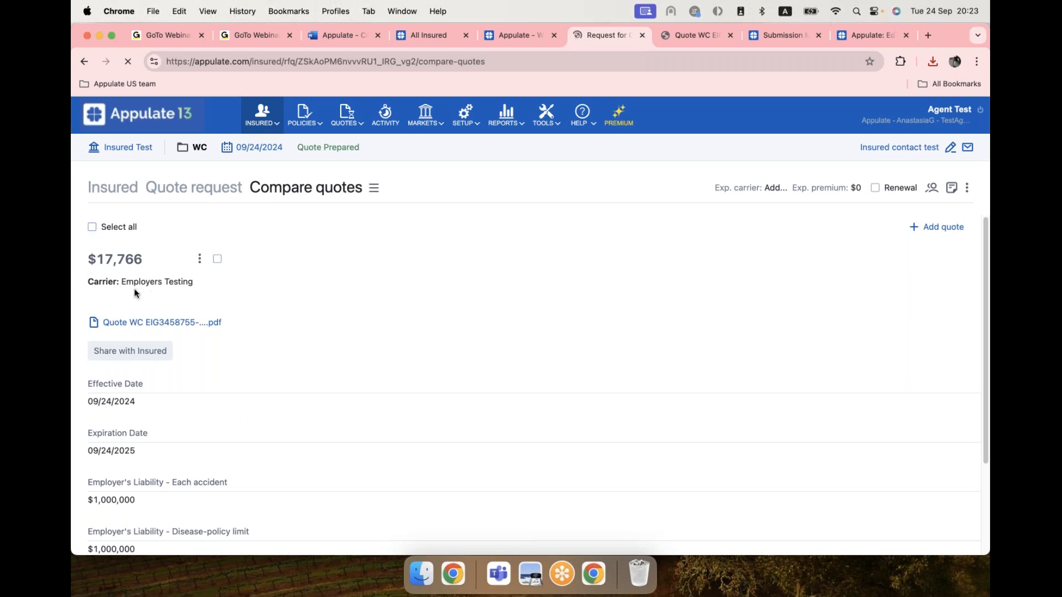
click(131, 228)
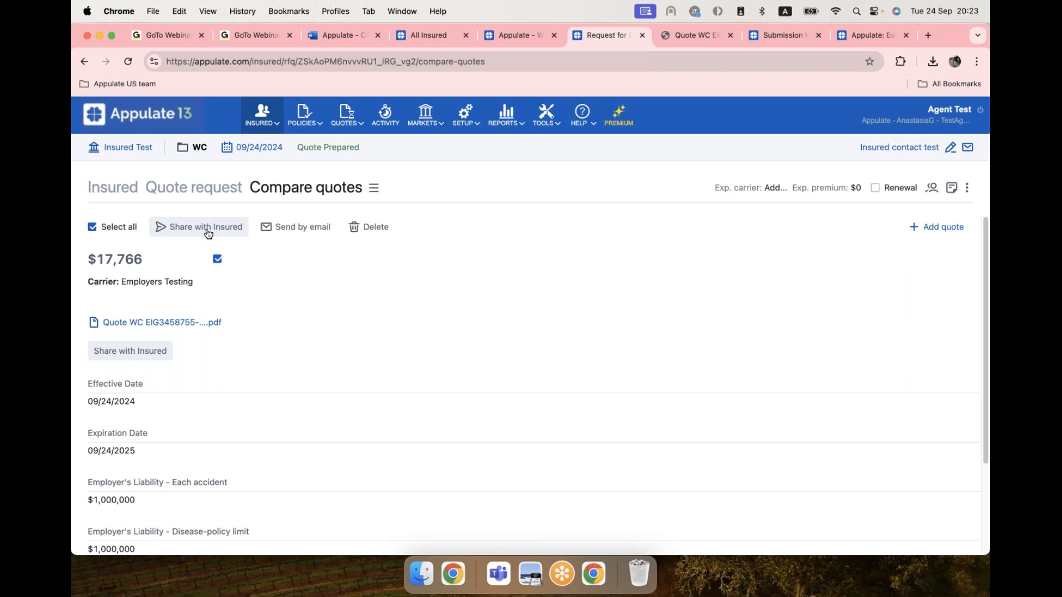
click(208, 233)
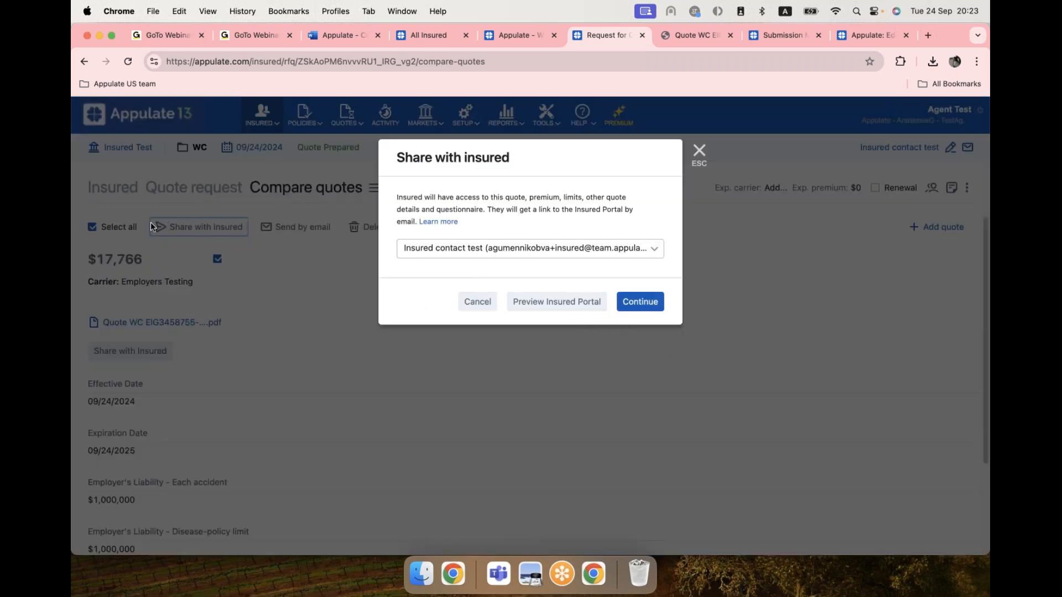
Scroll through the $17,766 quote in the insured portal preview, then cancel the sharing dialog.
click(547, 308)
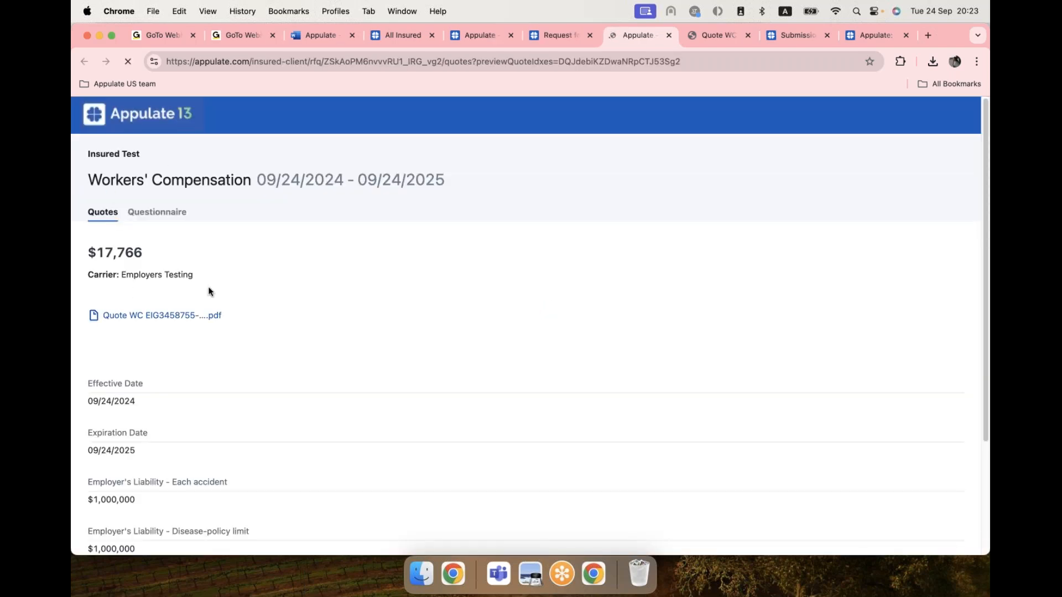
scroll(238, 350, down, 1)
scroll(237, 348, down, 5)
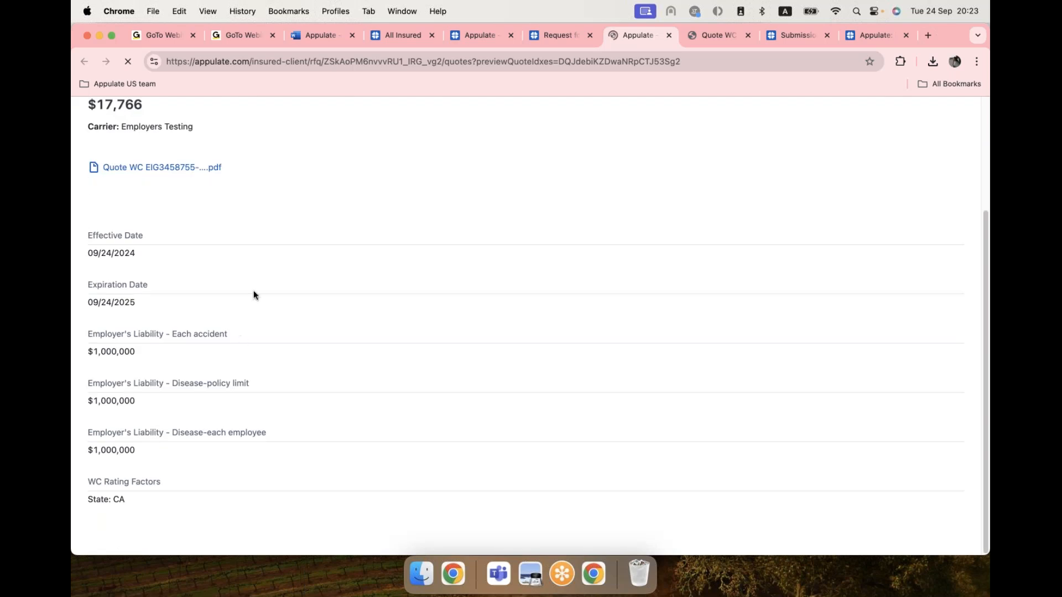
scroll(266, 236, up, 5)
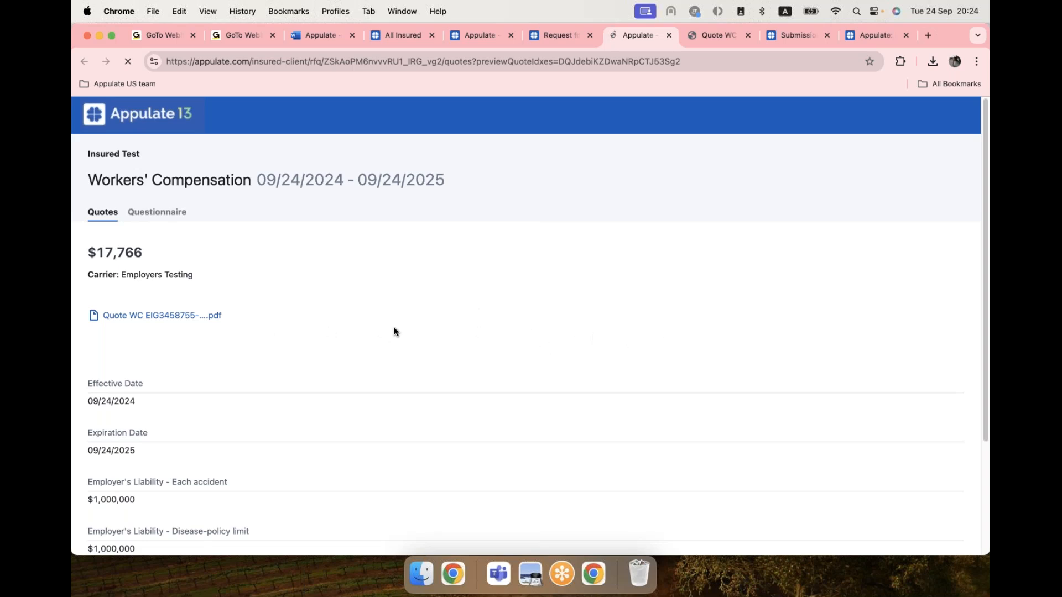
click(552, 36)
click(477, 303)
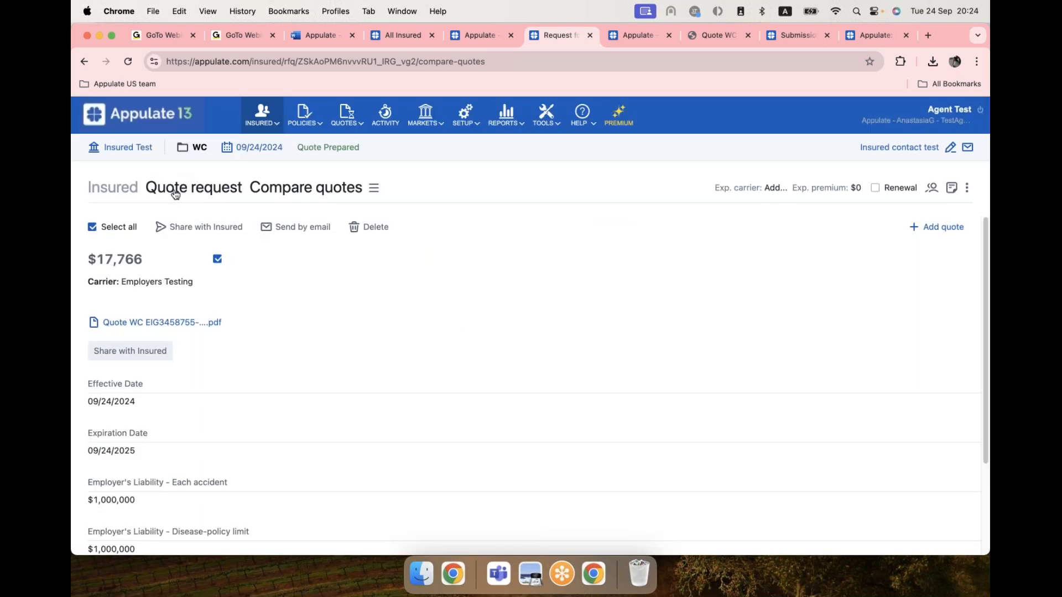
Mark the Employers Testing quote as bound from its row menu and confirm creating the policy.
click(177, 192)
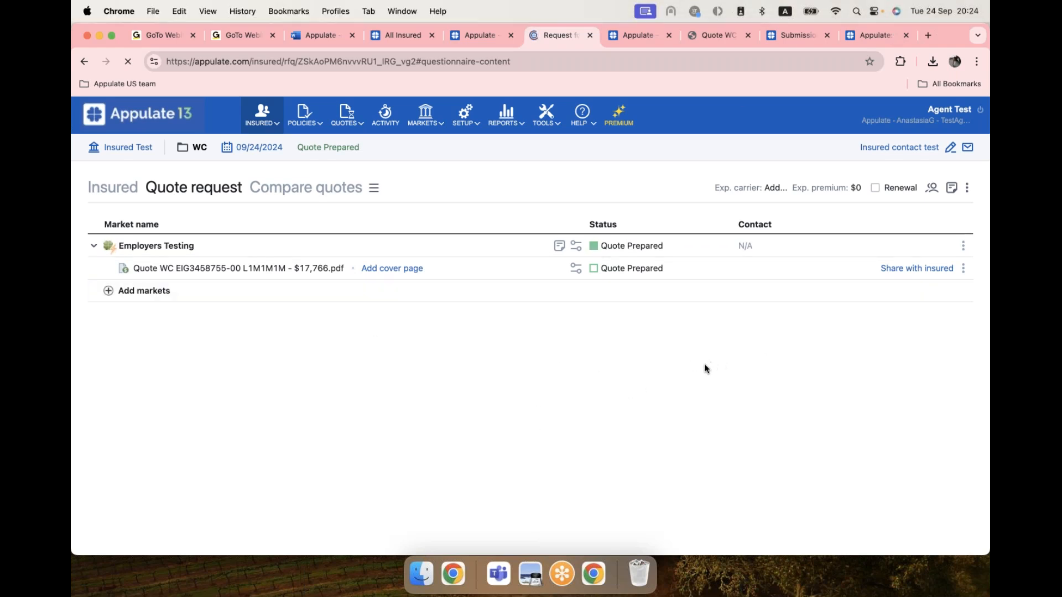
click(966, 273)
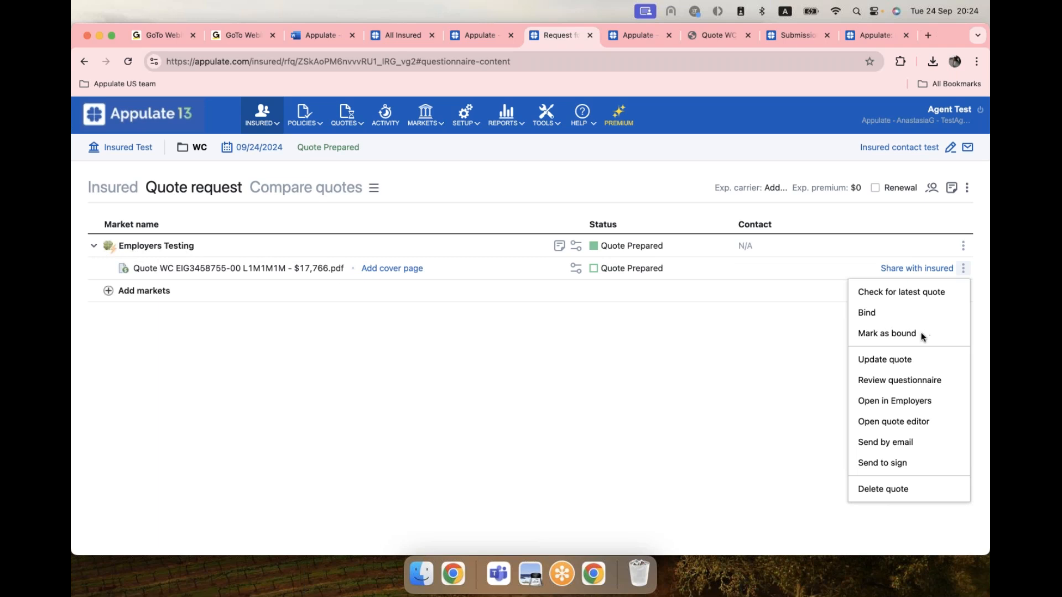
click(888, 333)
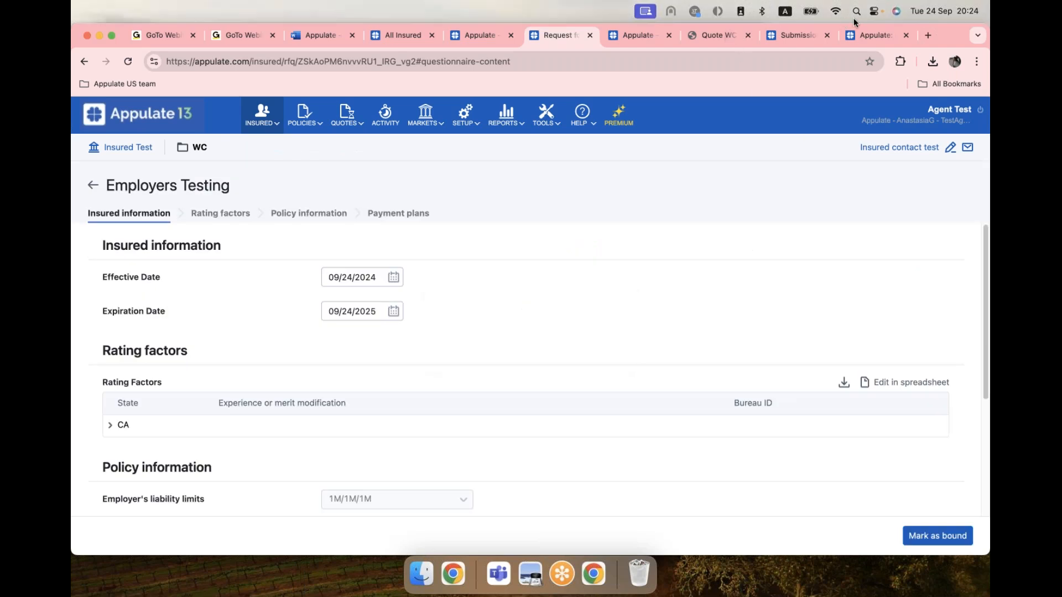
click(965, 537)
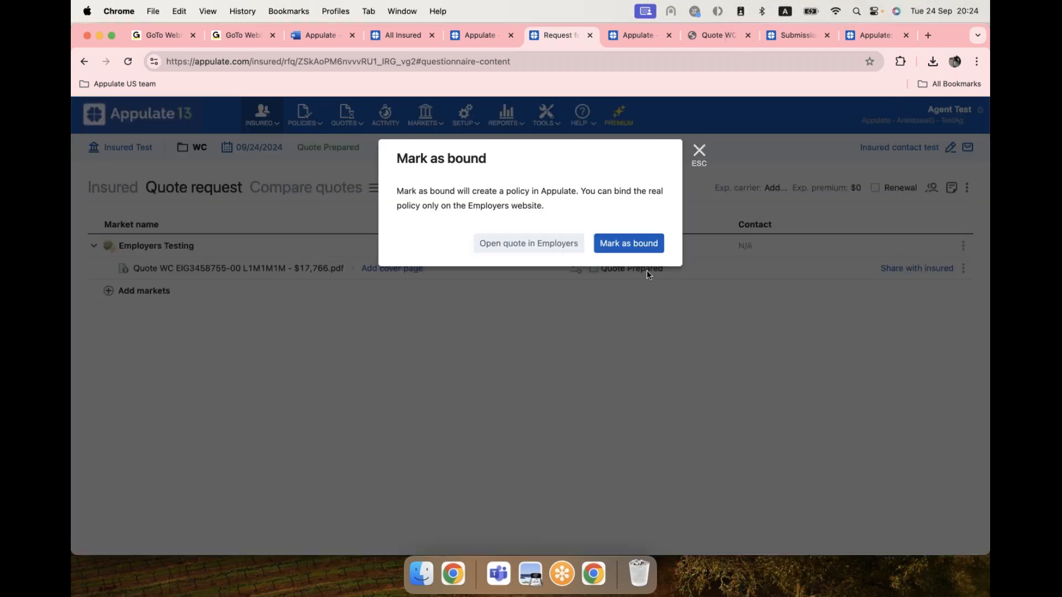
click(633, 244)
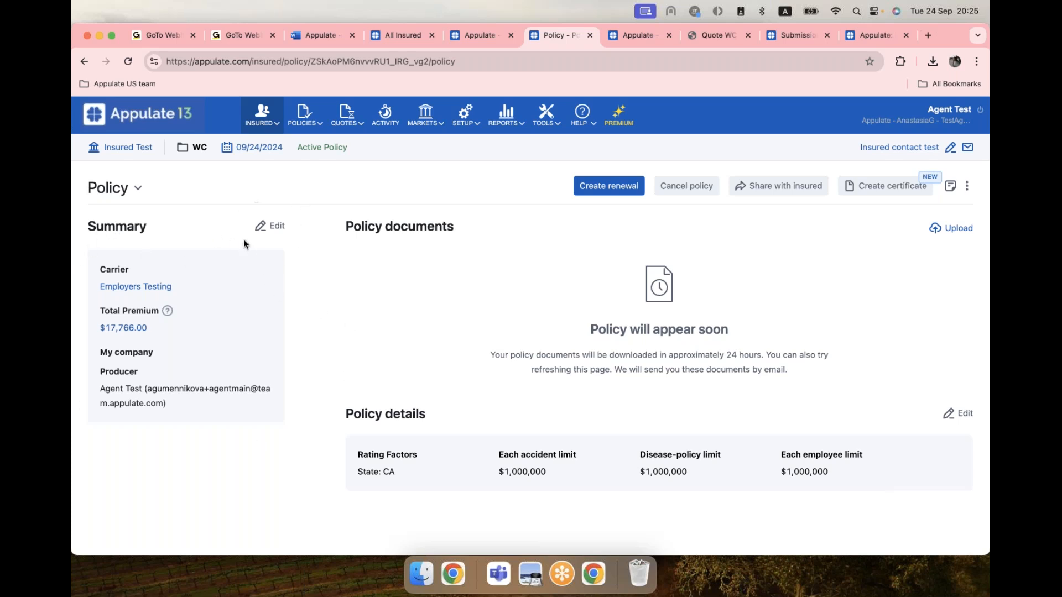
Edit the policy summary to create a new remarketing request on 06/26/2025, and save.
click(274, 226)
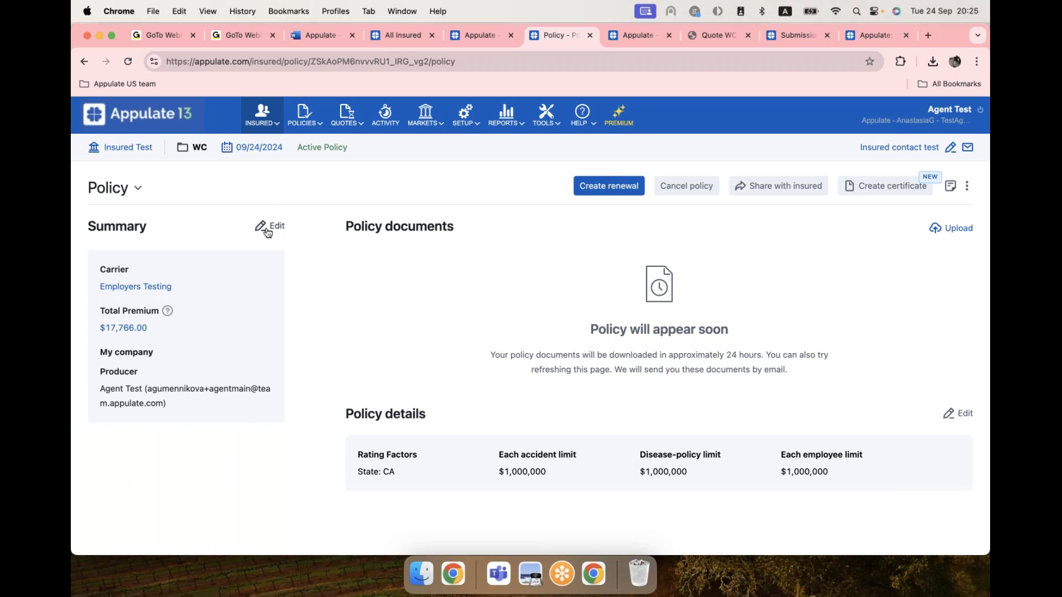
scroll(561, 329, down, 5)
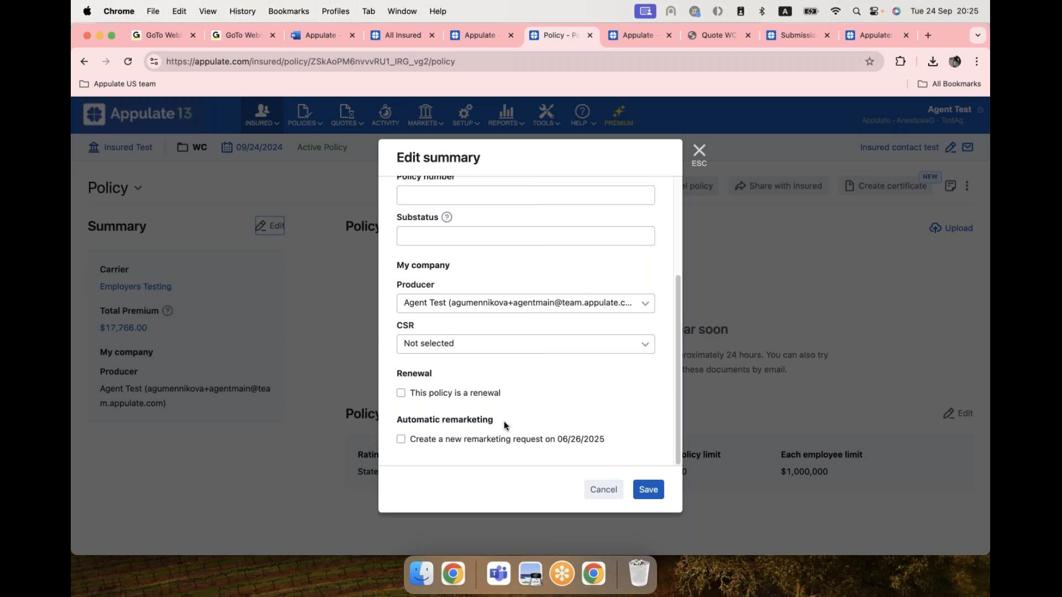
click(401, 440)
click(644, 490)
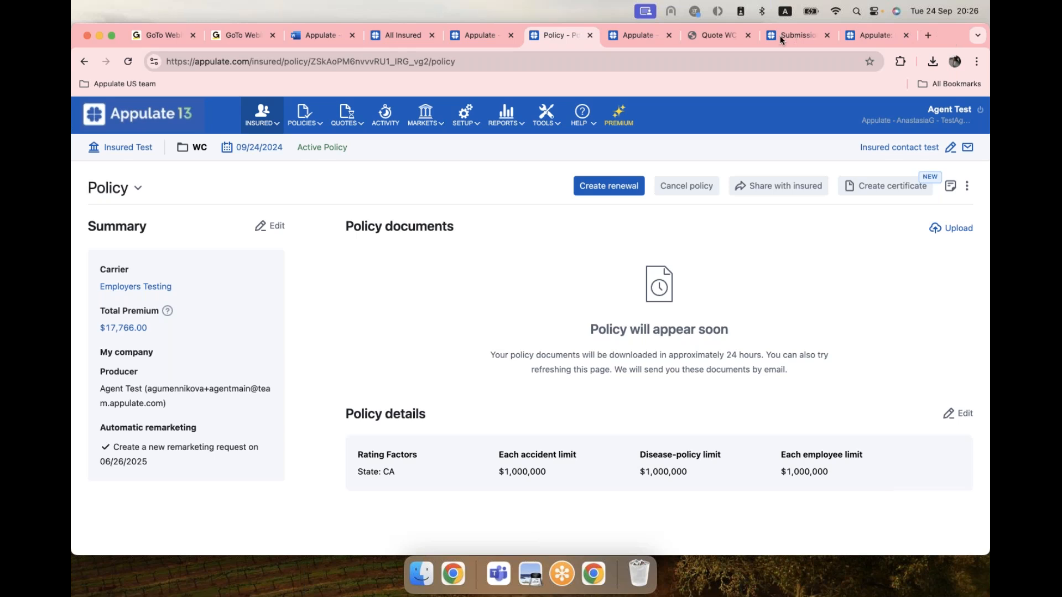
Create a certificate from the bound policy with holder name 'test' and address 'street', then continue.
click(911, 191)
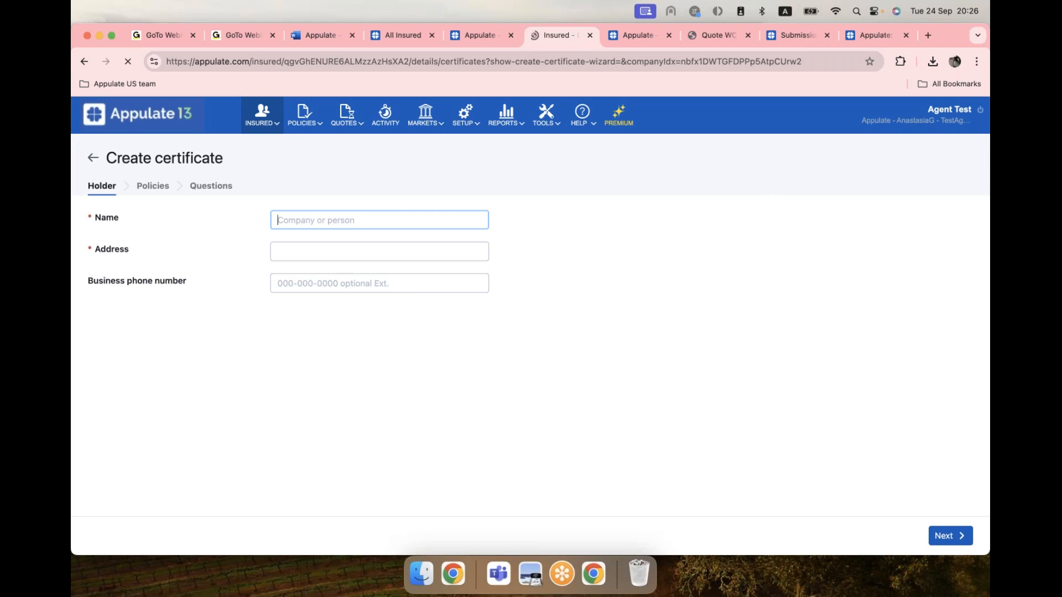
click(93, 159)
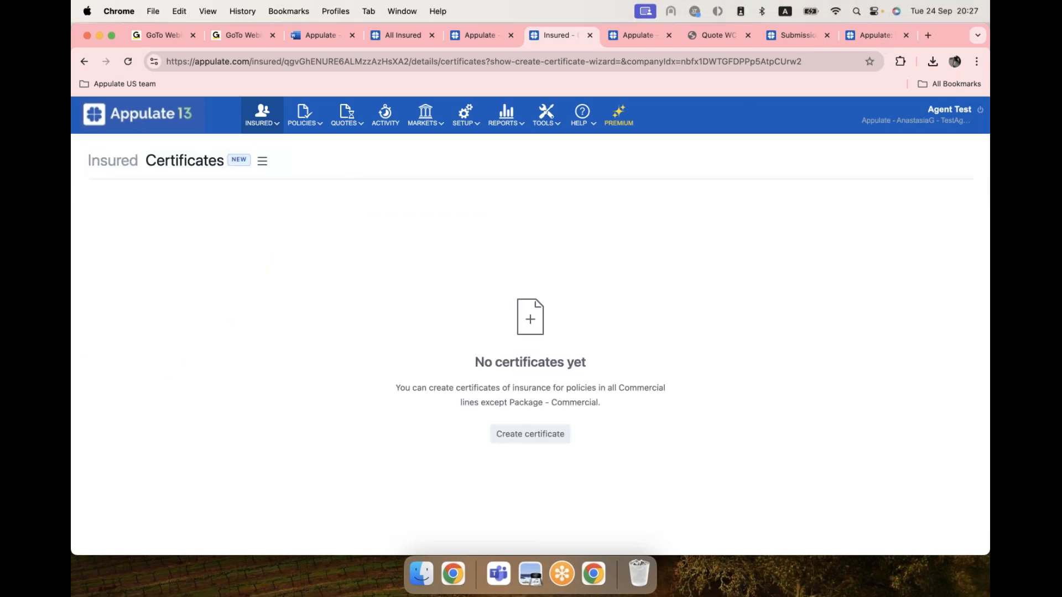
click(85, 66)
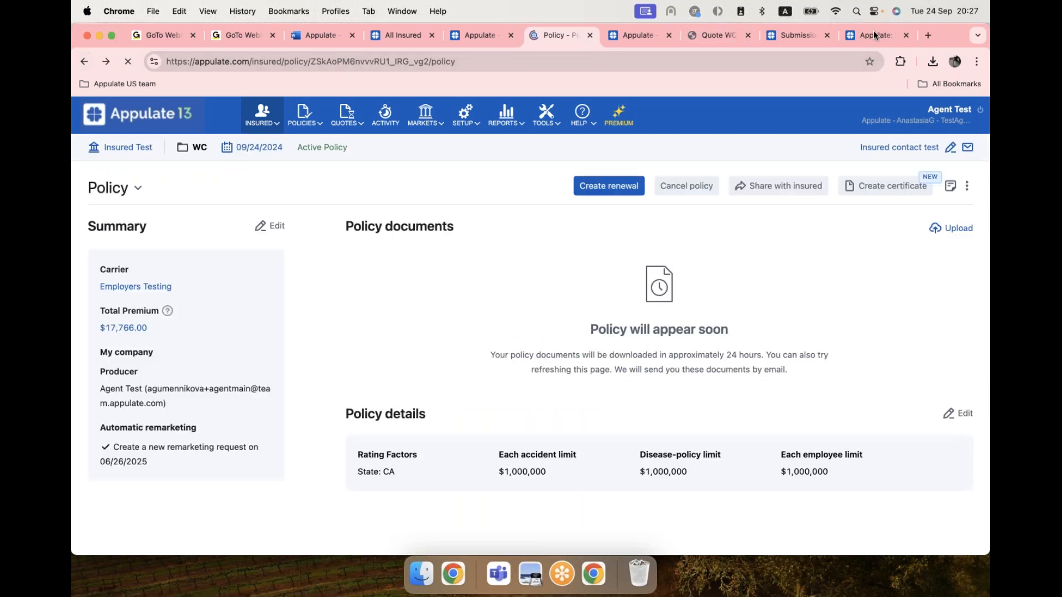
click(879, 186)
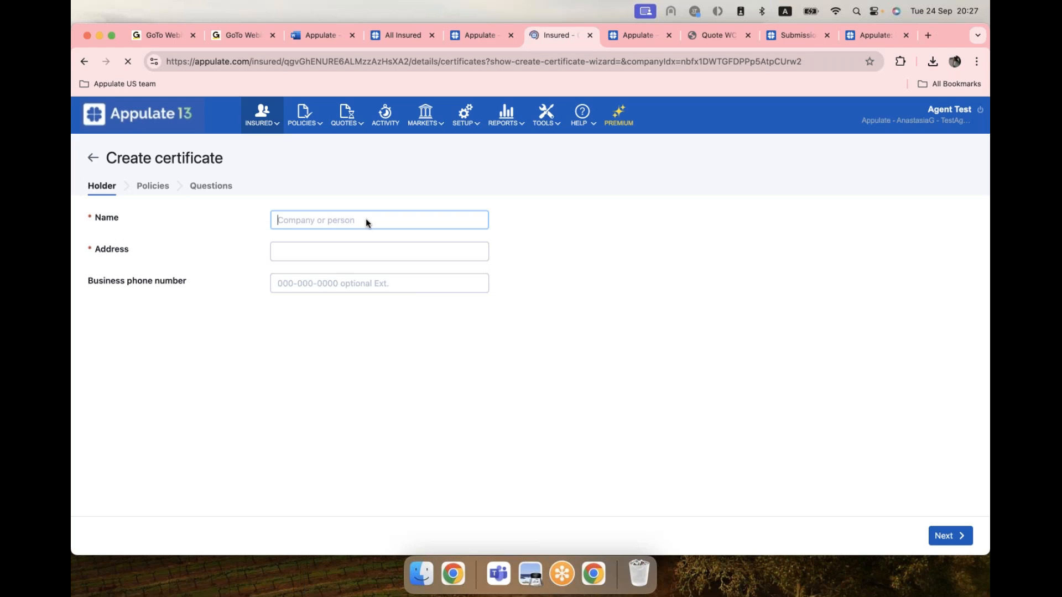
text(test)
click(367, 256)
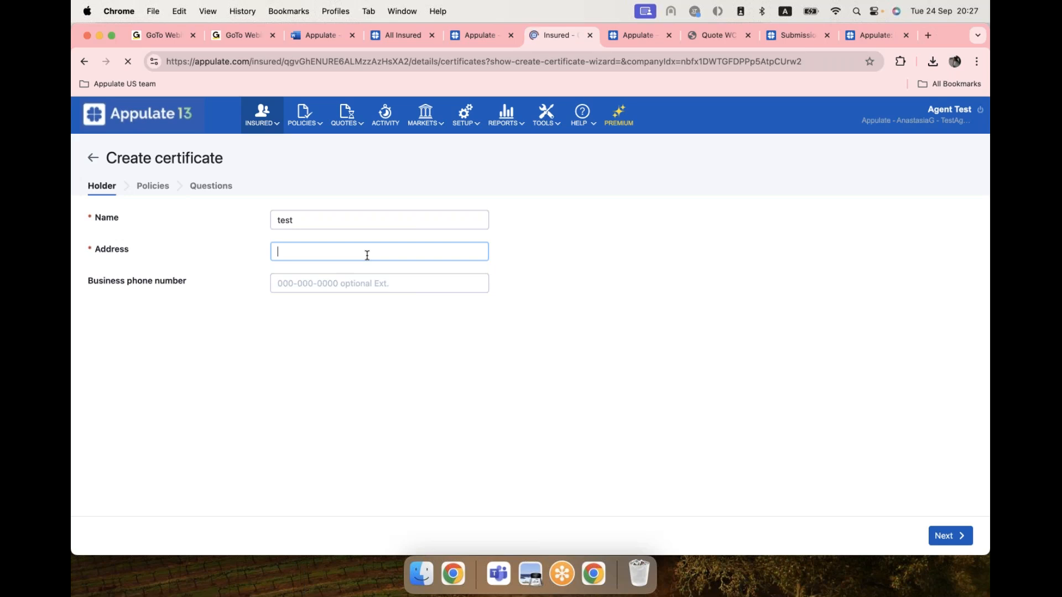
text(street)
click(557, 341)
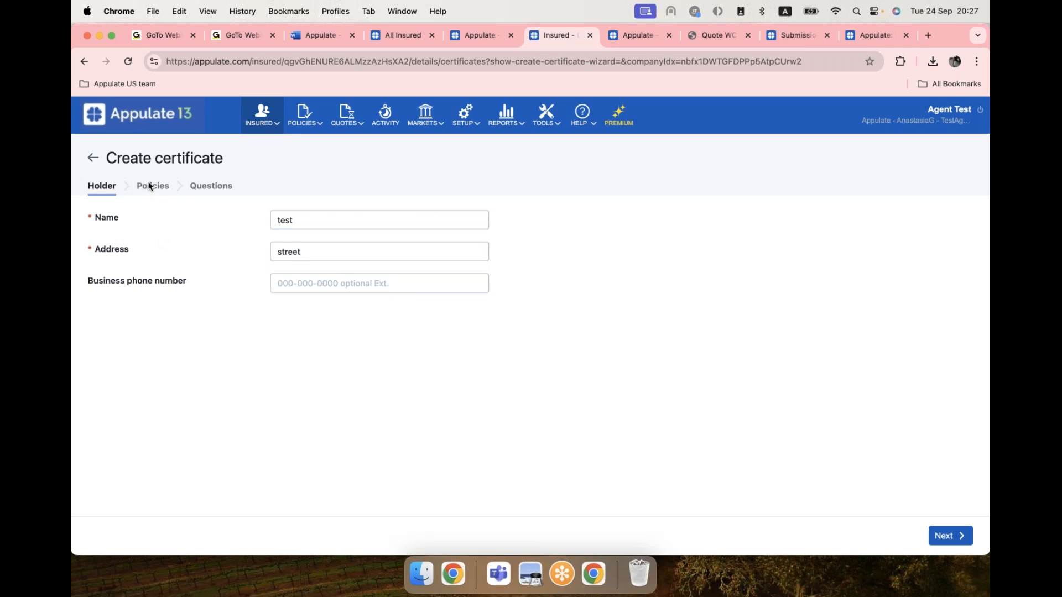
click(959, 536)
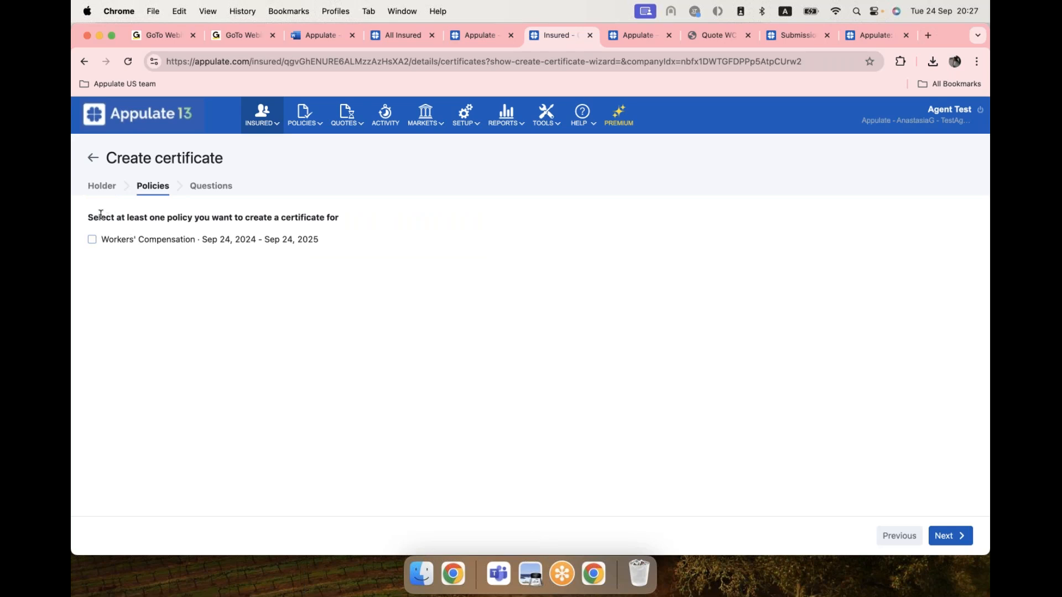
Include the Workers' Compensation policy and enter certificate number 12345.
click(92, 241)
click(962, 535)
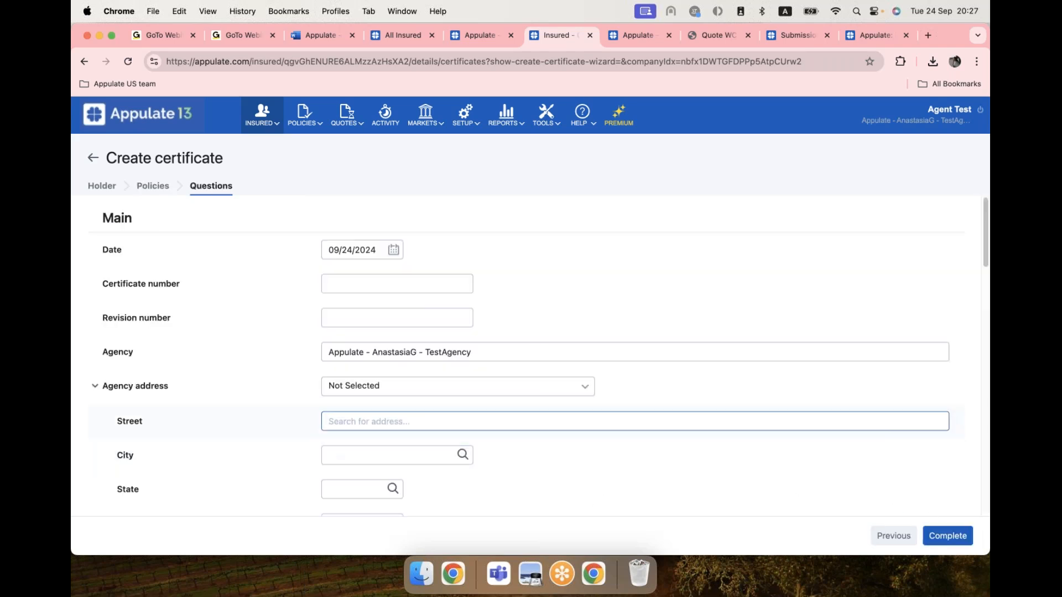
click(339, 285)
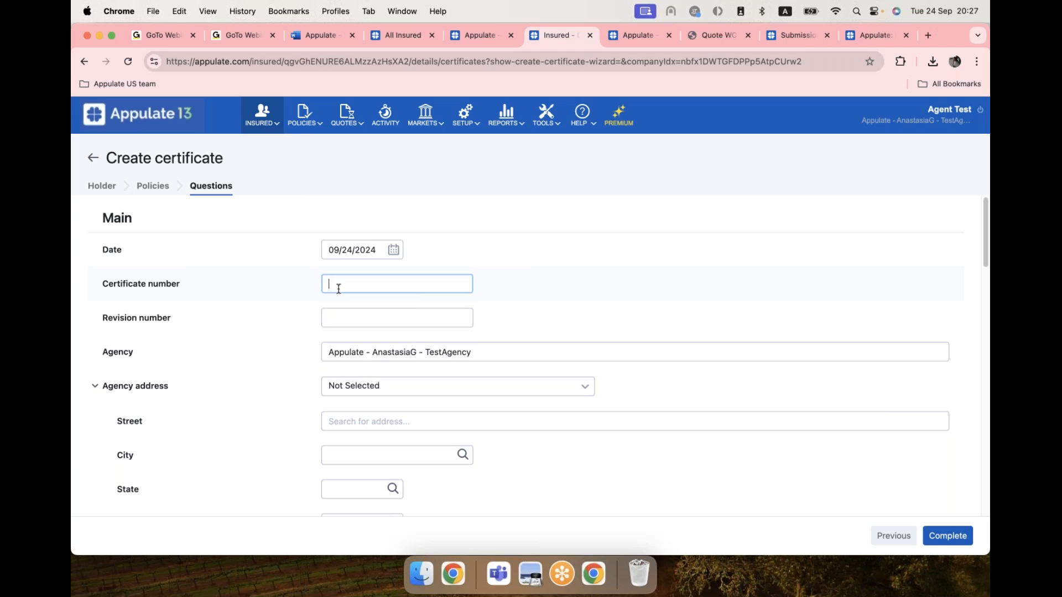
text(12345)
Review the rest of the certificate form and complete the wizard.
scroll(422, 315, down, 3)
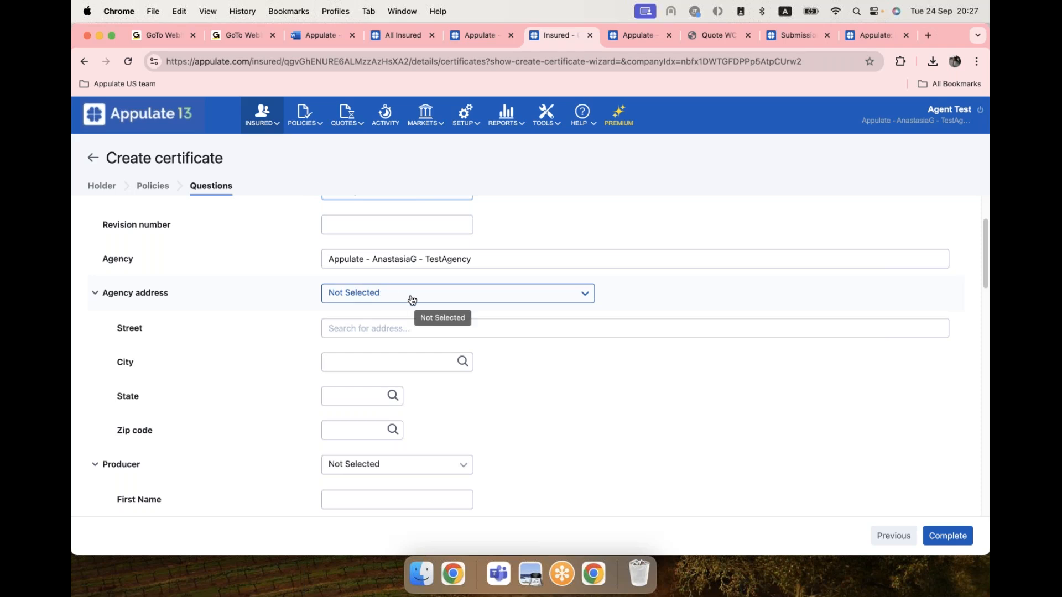
scroll(321, 343, down, 4)
scroll(294, 294, down, 10)
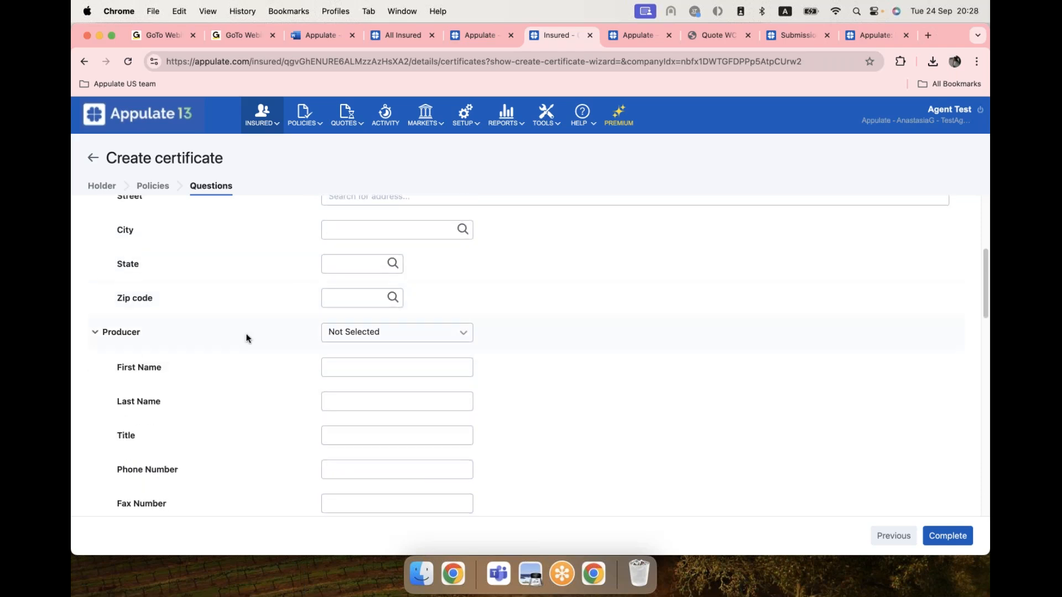
scroll(230, 410, down, 9)
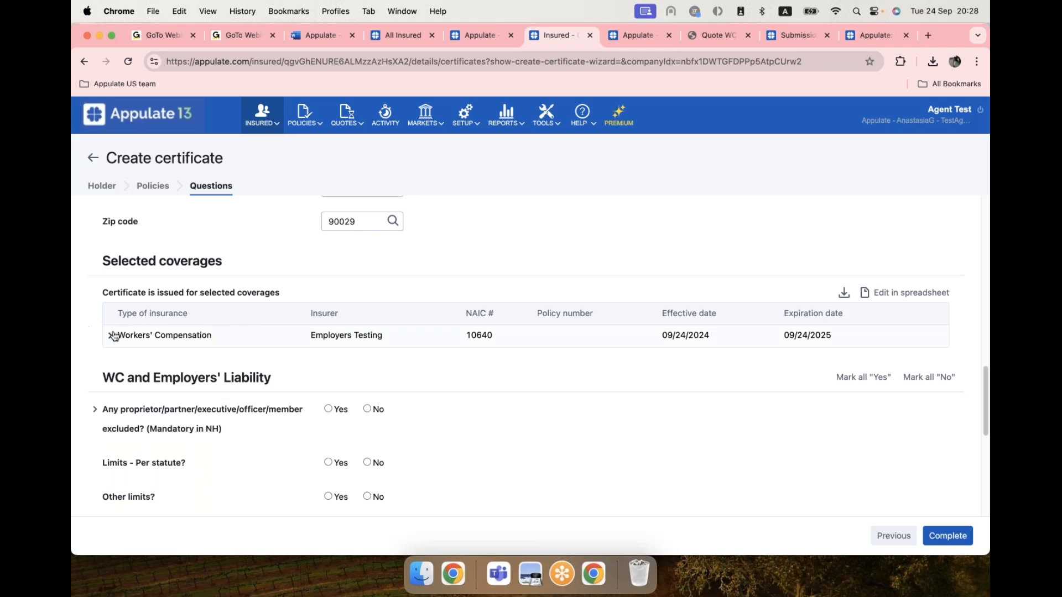
scroll(315, 326, down, 1)
scroll(250, 340, down, 5)
scroll(246, 339, down, 2)
scroll(310, 249, up, 1)
scroll(180, 371, down, 1)
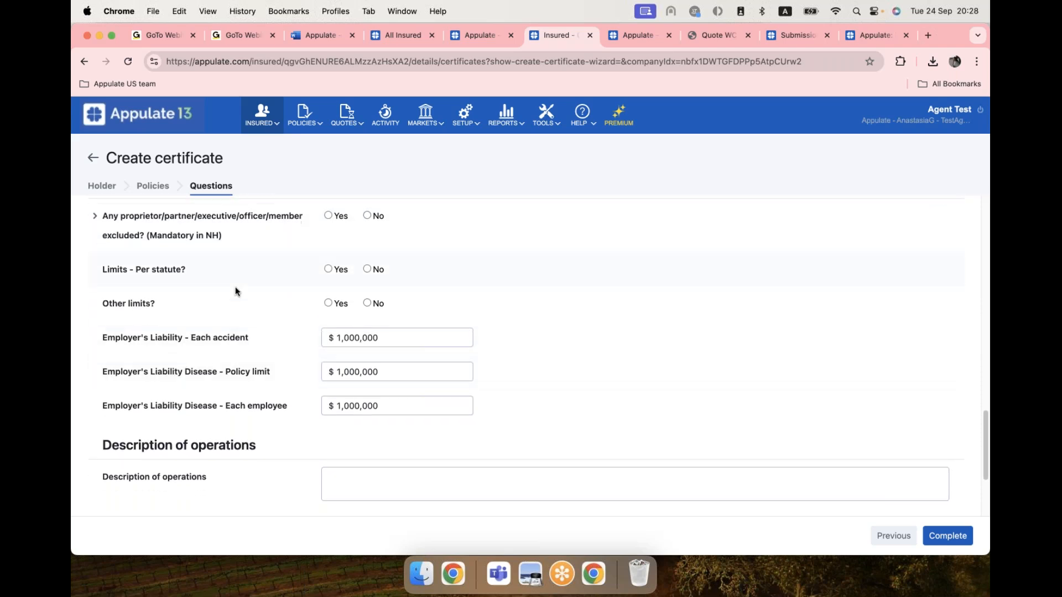
scroll(198, 410, down, 5)
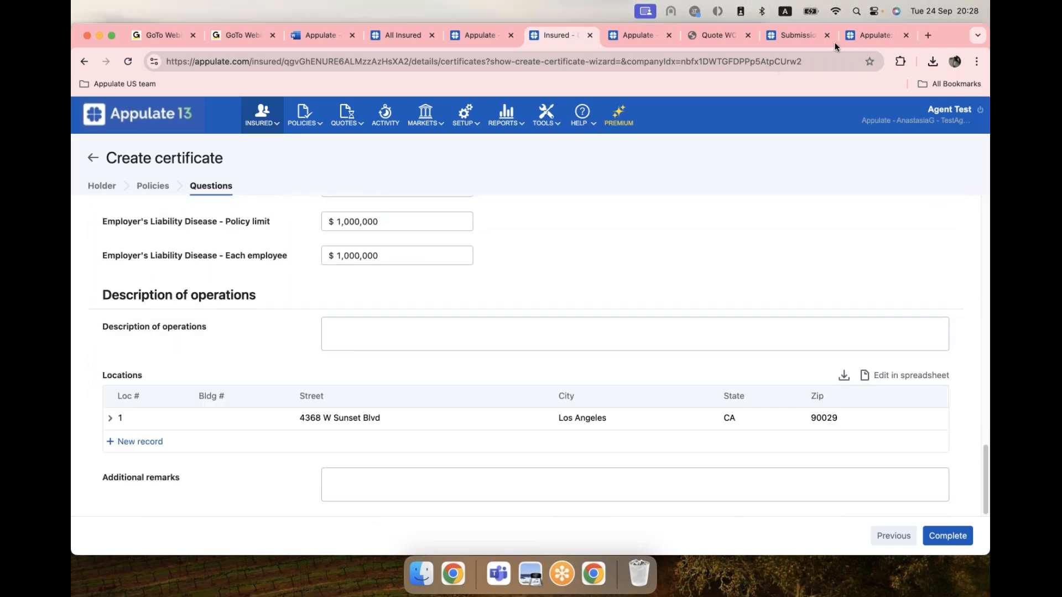
click(948, 534)
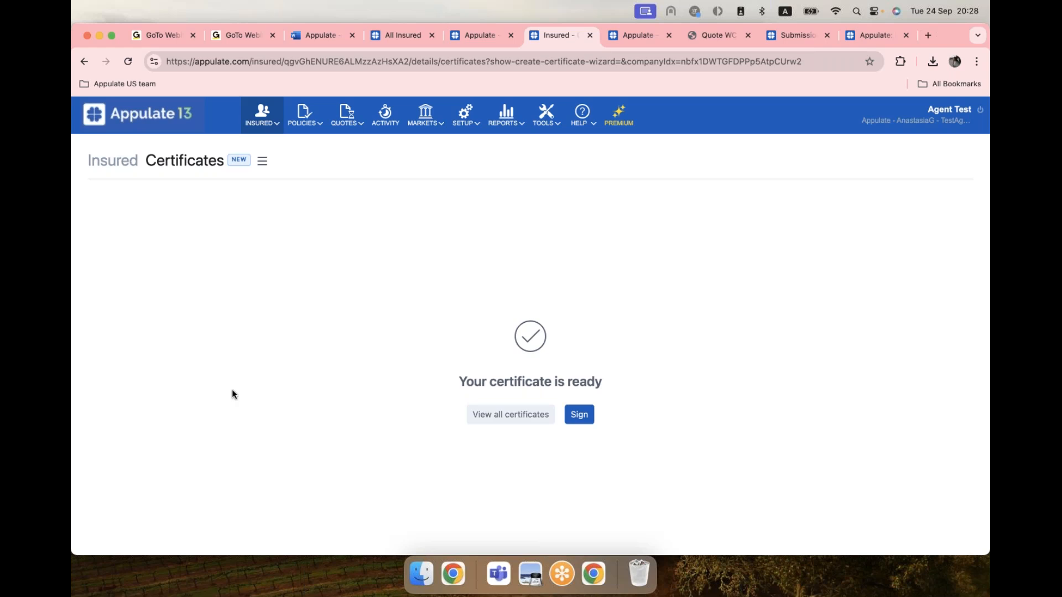
Dismiss the signing premium notice, then download test (WC) Certificate 2025-09-24.pdf to Sample docs and open it.
click(582, 416)
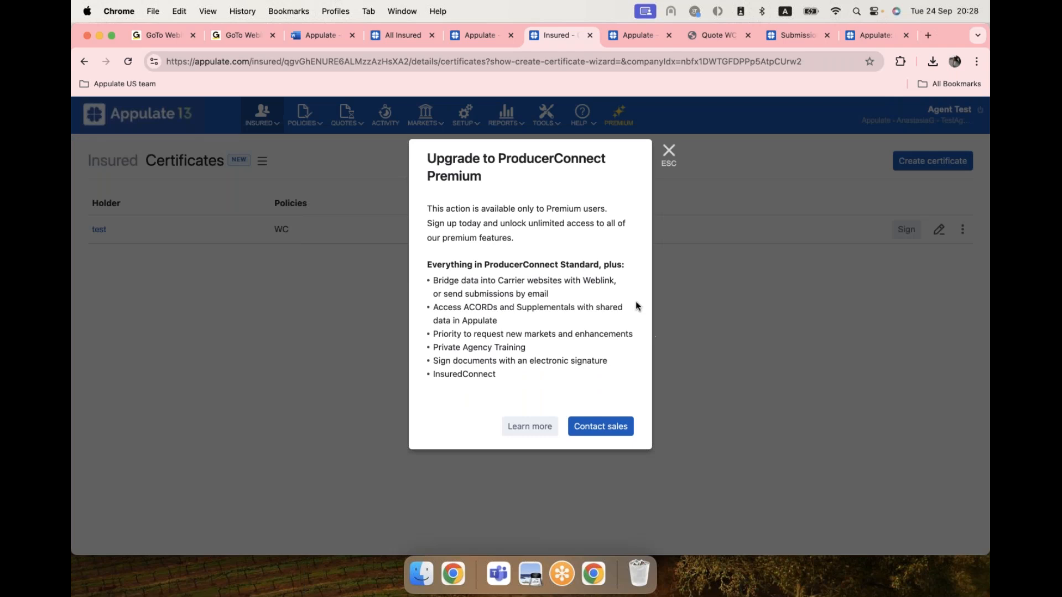
click(670, 157)
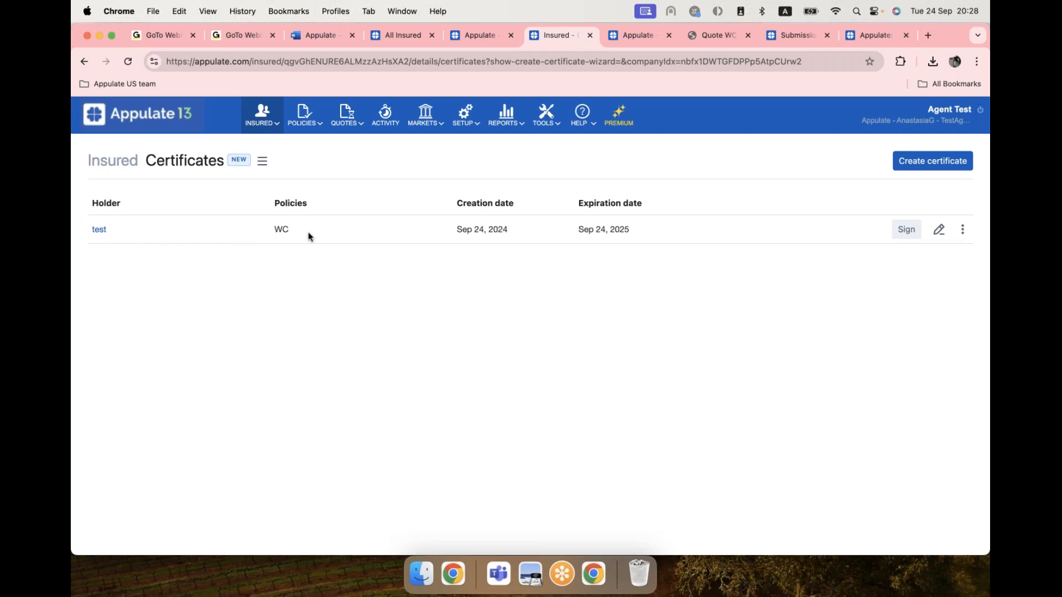
click(963, 229)
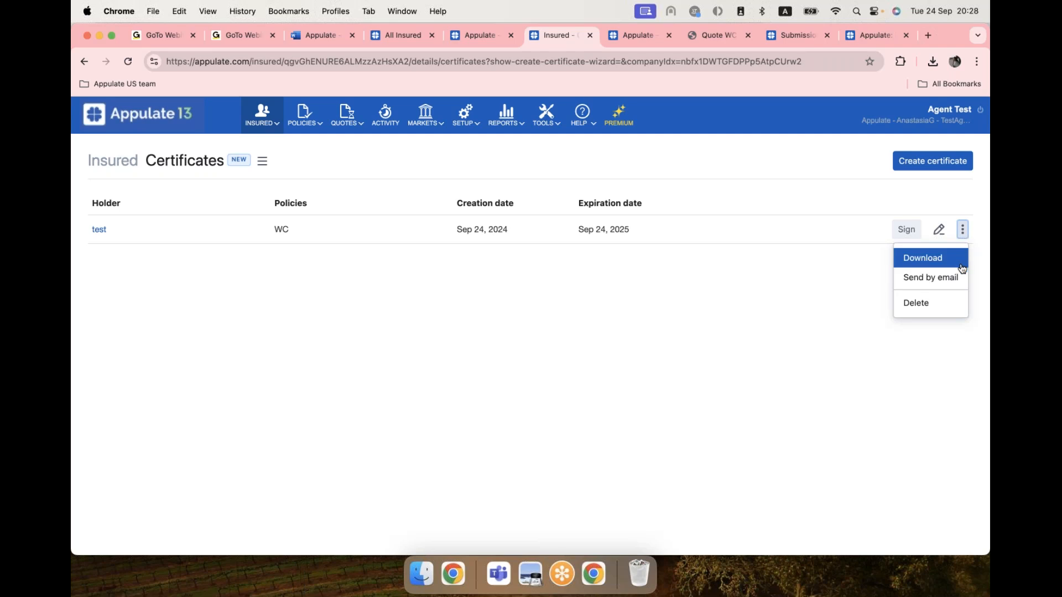
click(929, 260)
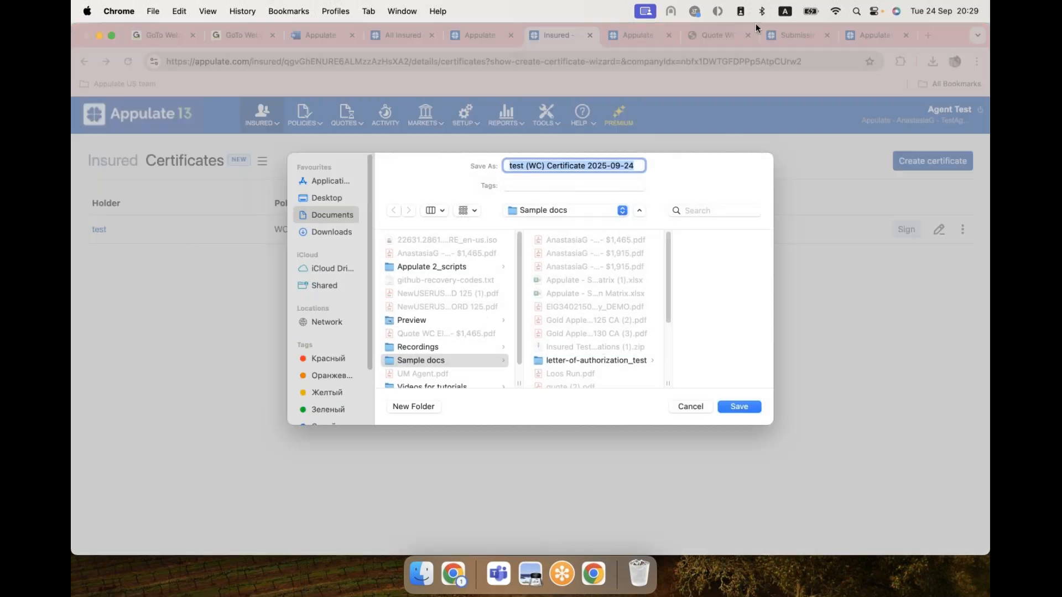
click(739, 407)
click(801, 94)
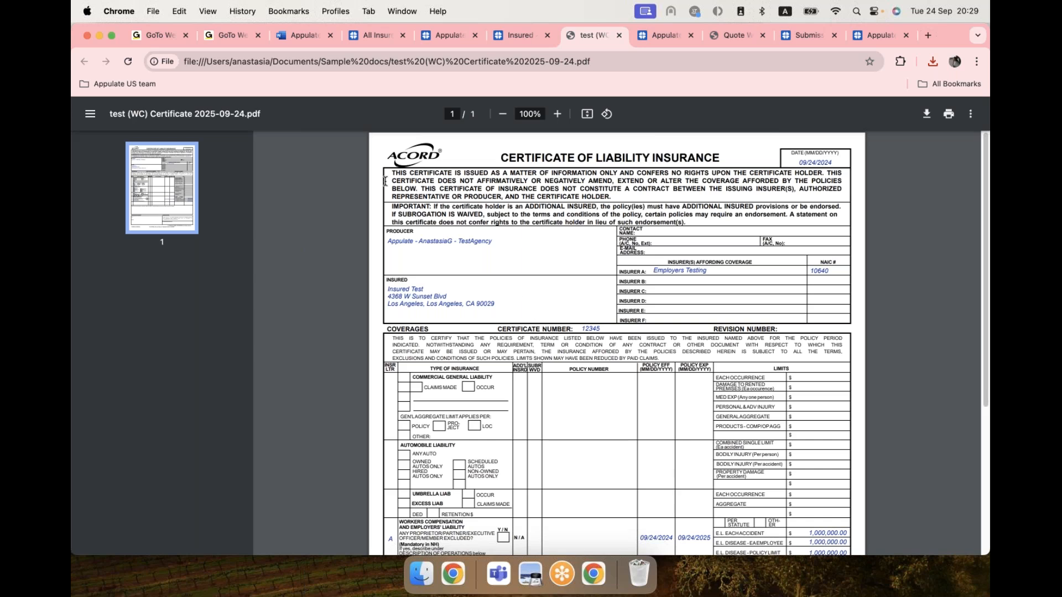
Scroll through the ACORD Certificate of Liability Insurance PDF, then return to the Appulate Certificates page.
scroll(526, 282, down, 5)
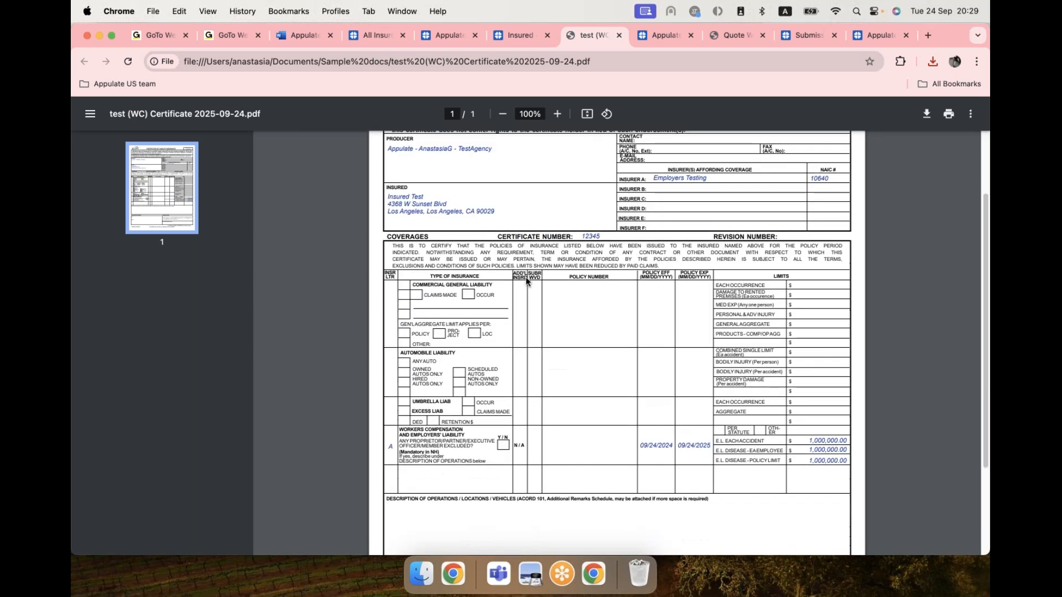
scroll(525, 282, down, 1)
scroll(526, 282, up, 6)
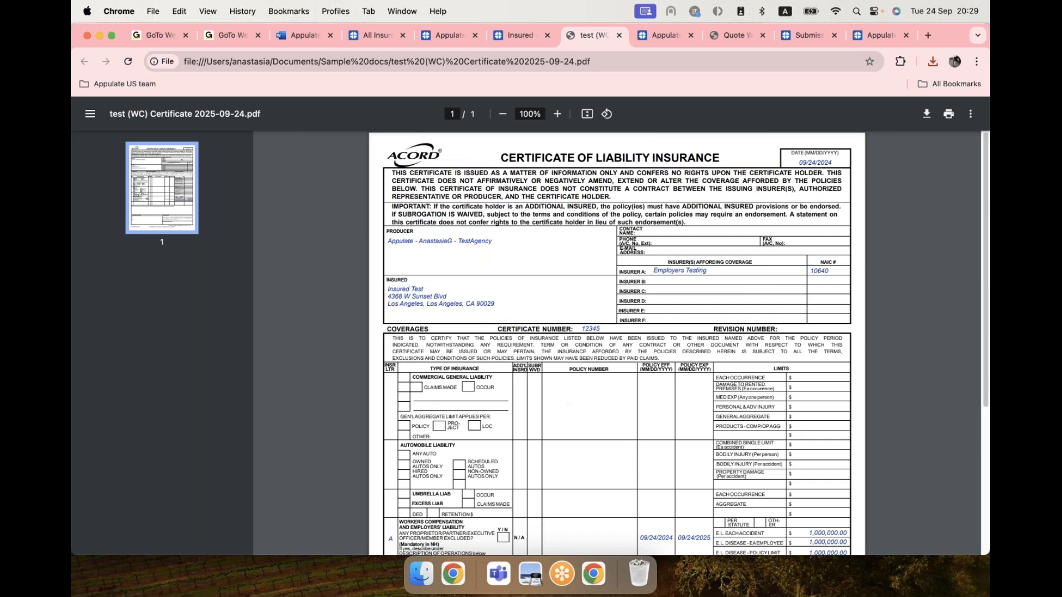
click(519, 35)
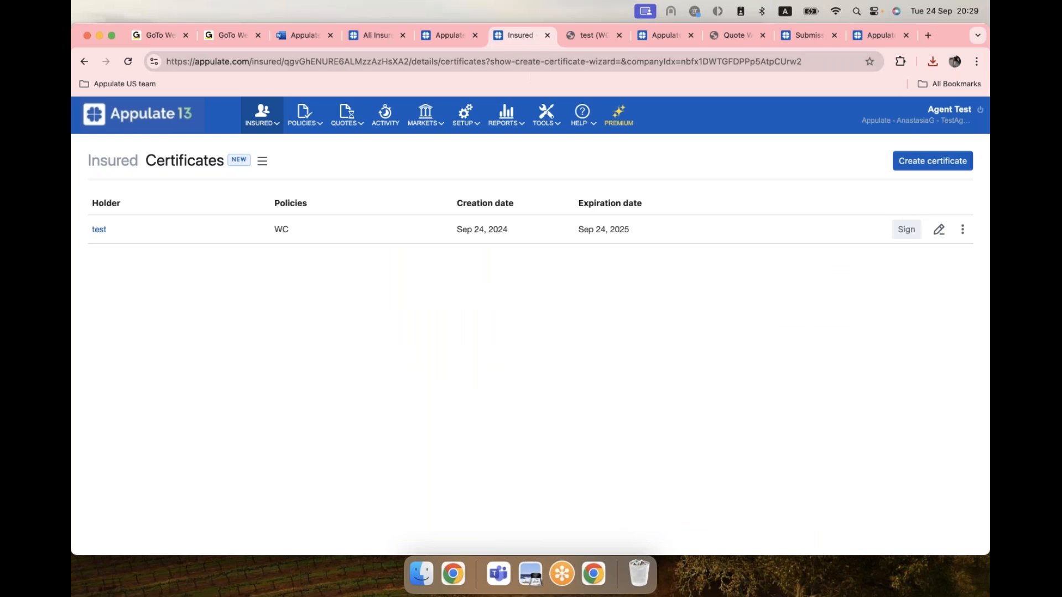
Open the test certificate's actions menu, then go to All Insured via the Appulate logo.
click(963, 230)
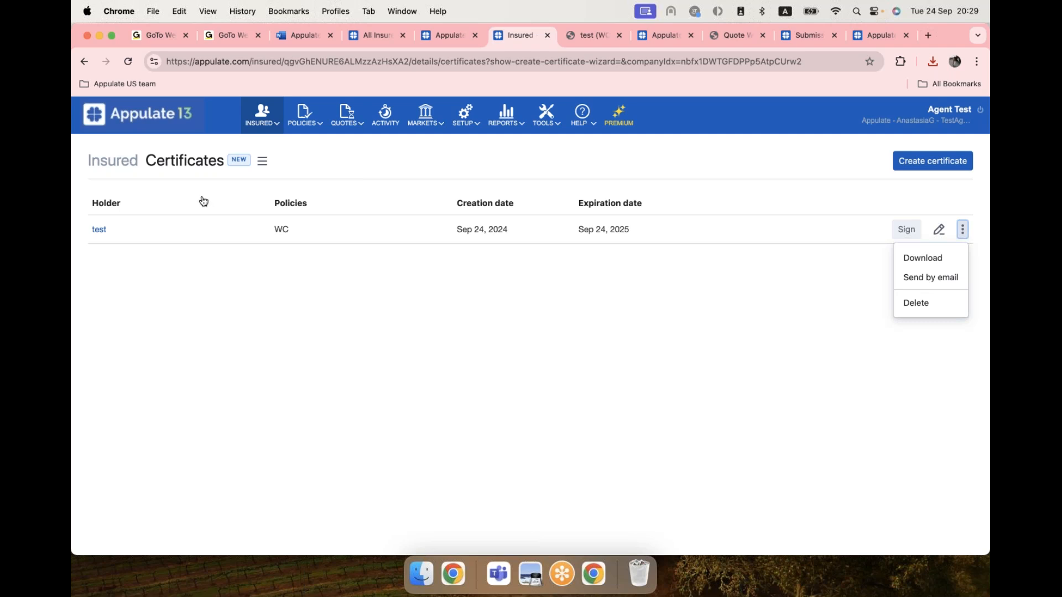
click(133, 127)
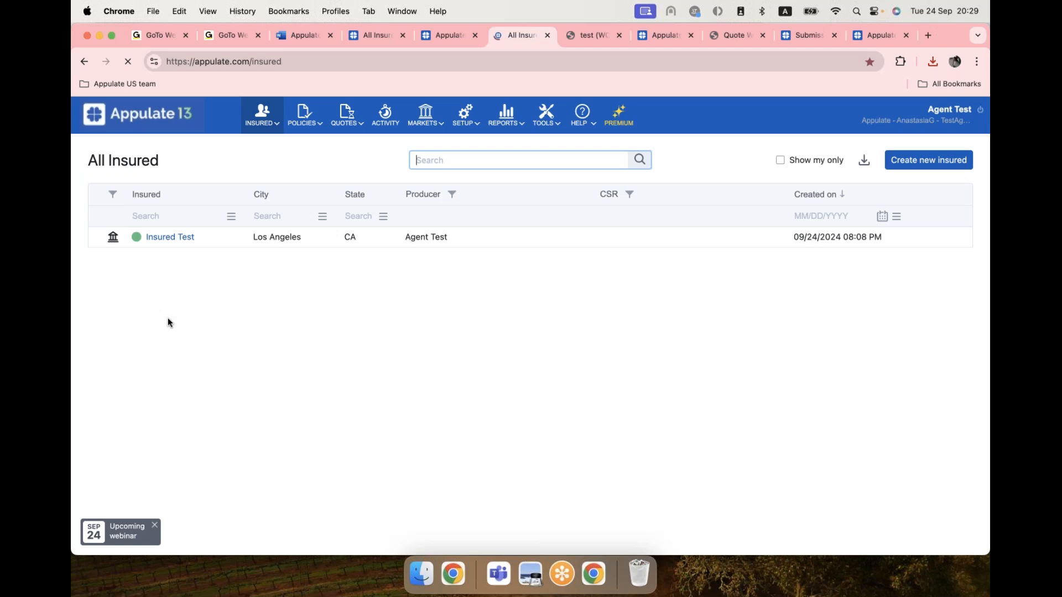
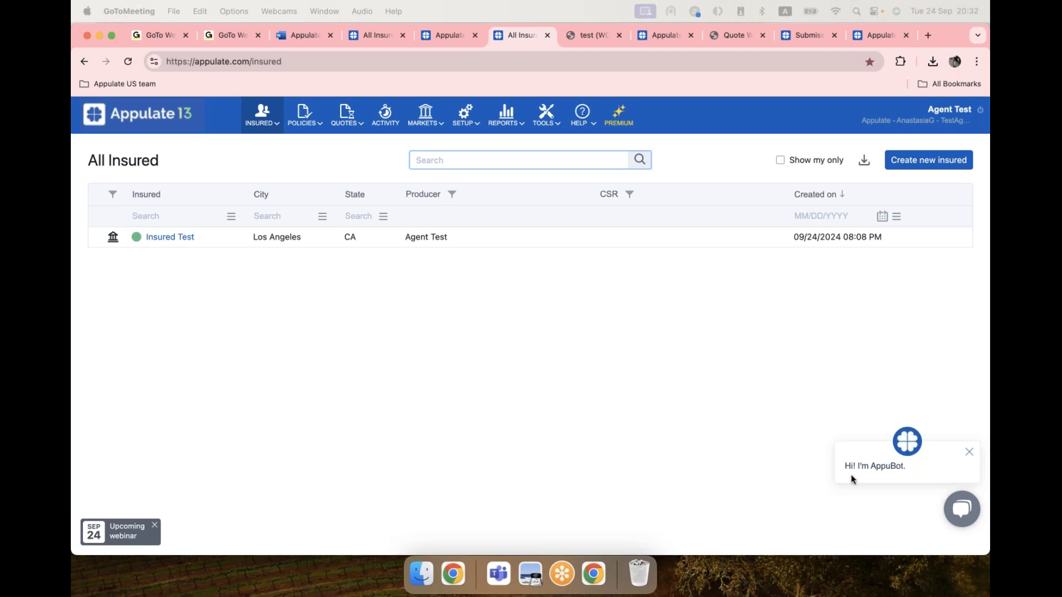
On the All Insured page, open and close the HELP menu, then clear a page-wide text selection.
click(586, 117)
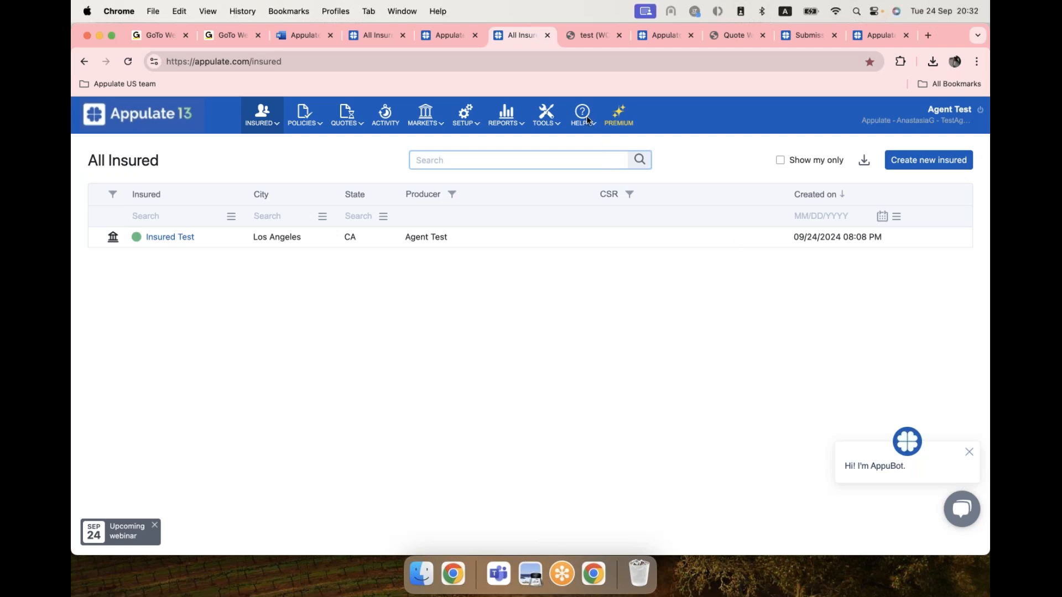
click(597, 124)
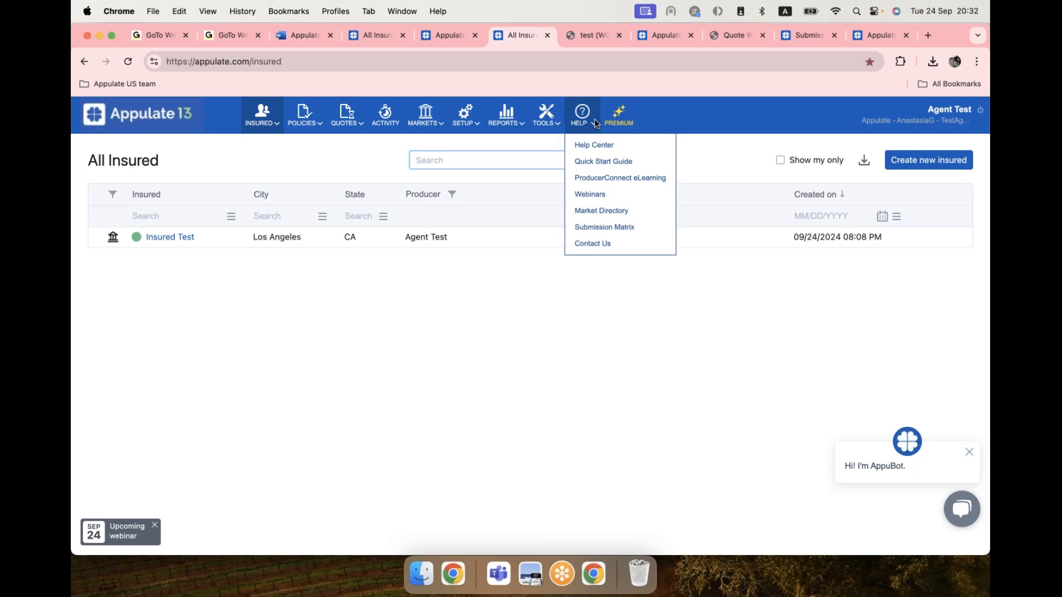
click(586, 118)
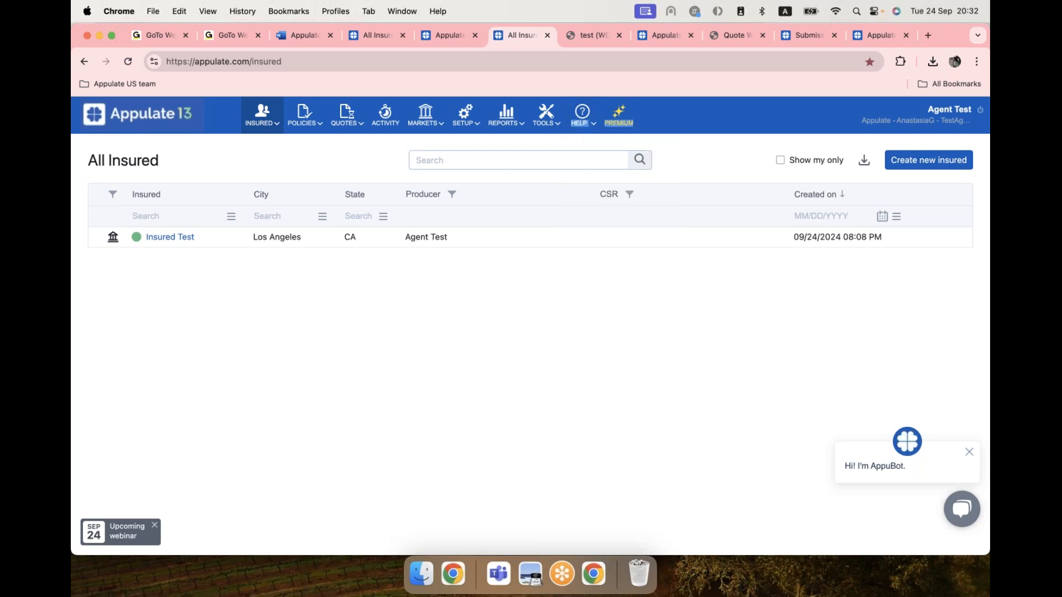
key(super+a)
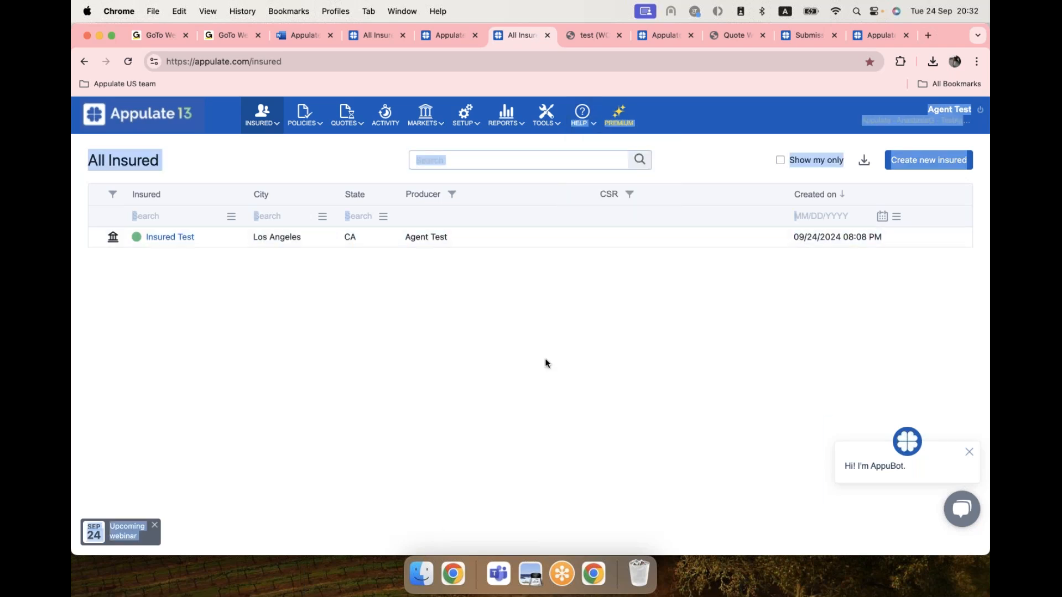
click(546, 363)
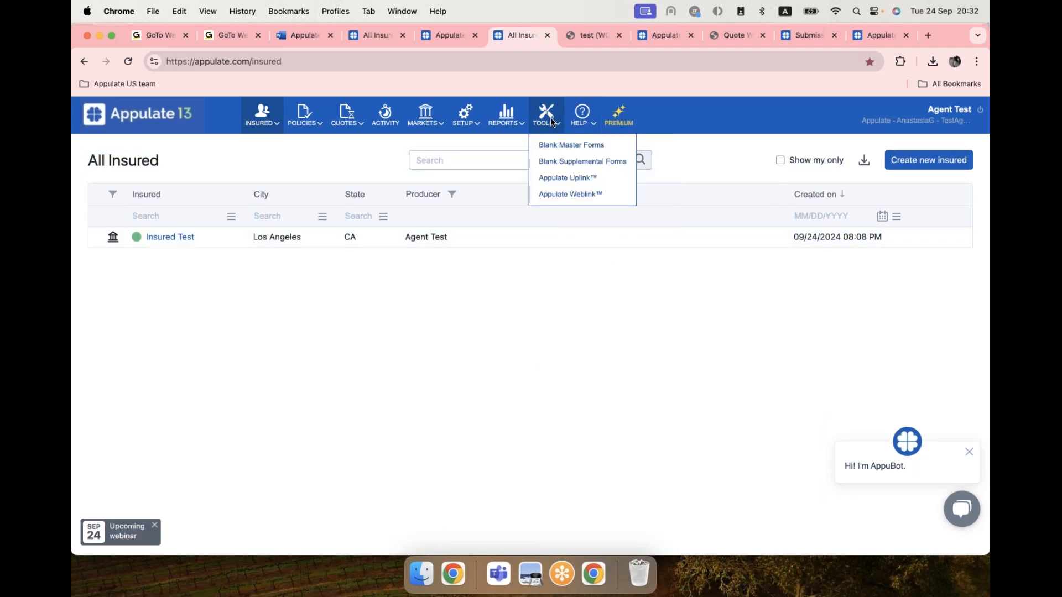
Open Appulate Uplink and set the AMS to Hawksoft 3.00 by searching 'hawk'.
click(552, 178)
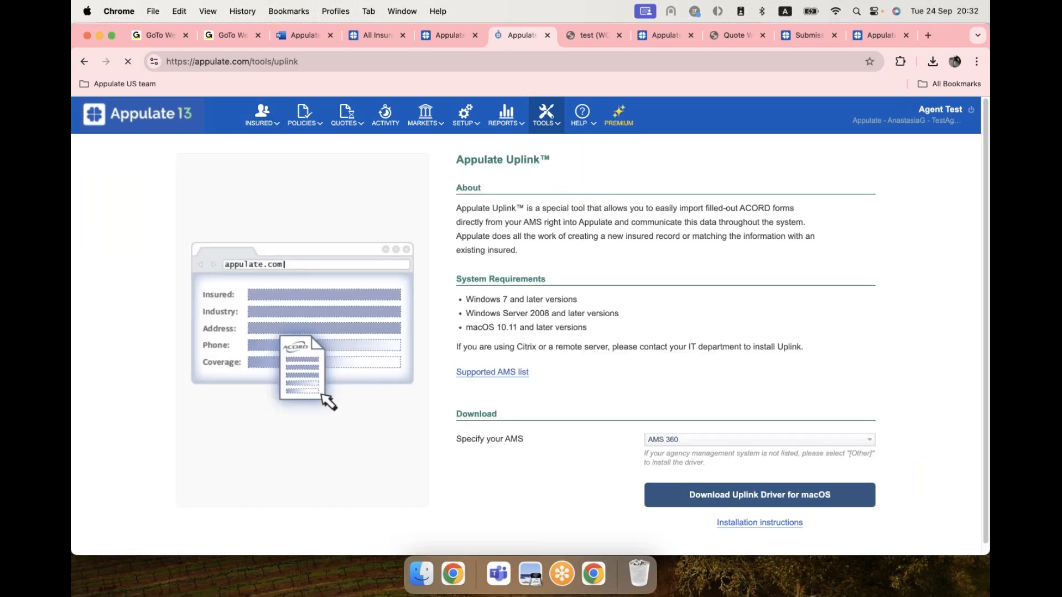
click(664, 441)
text(hawk)
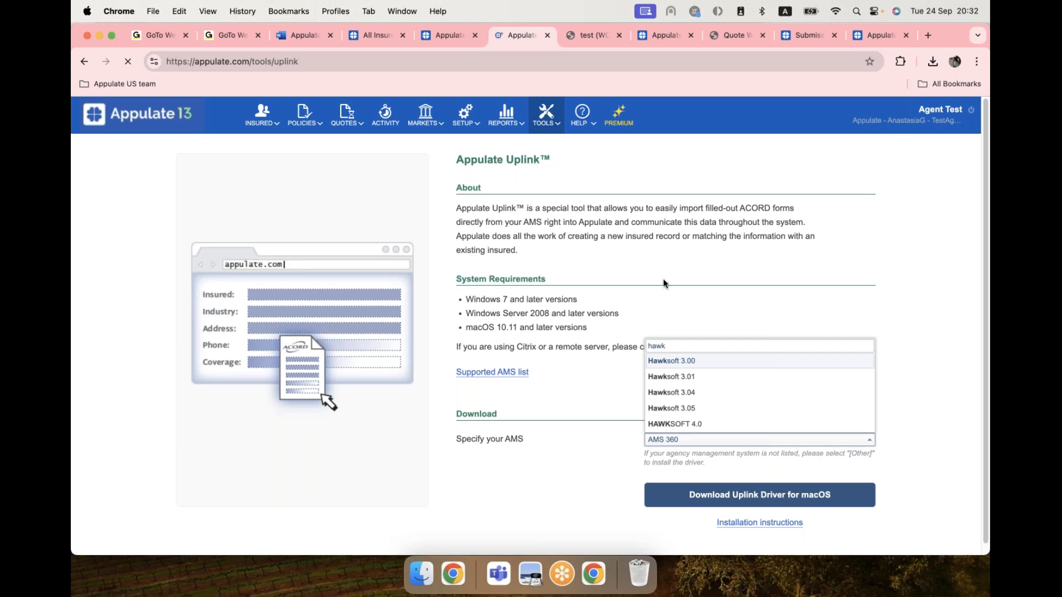
click(692, 361)
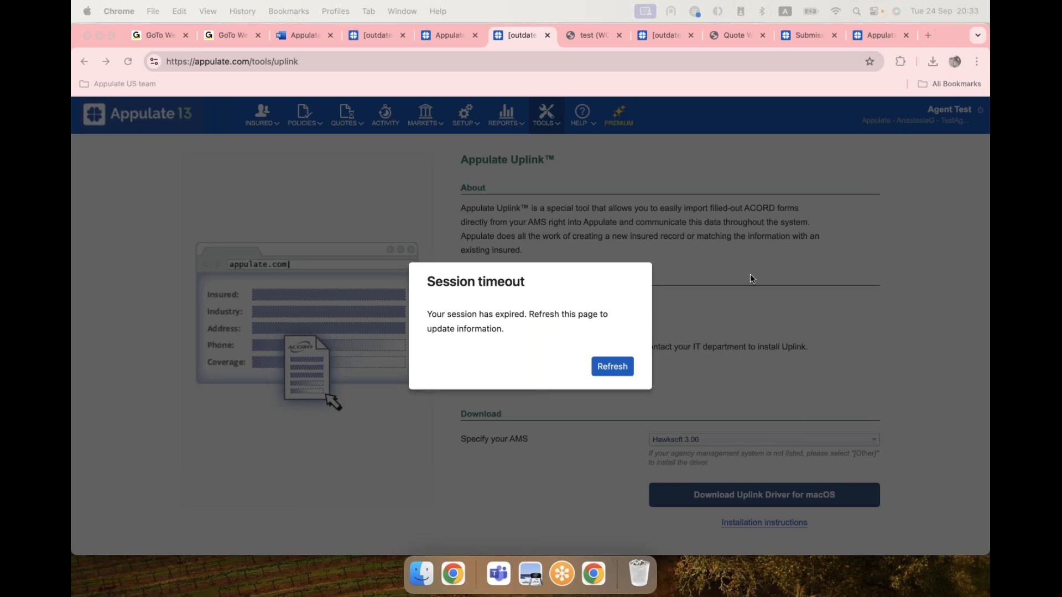
Refresh the expired session so the Uplink page reloads with Hawksoft 3.00.
click(627, 370)
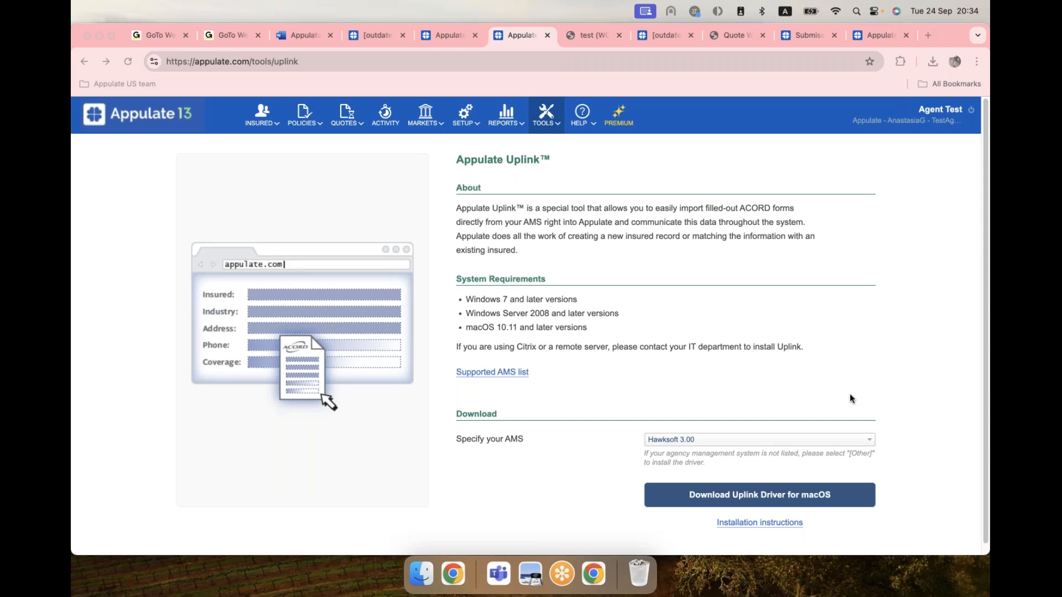
Search the HELP > Submission Matrix for 'travelers', then go to the Appulate home page.
click(584, 114)
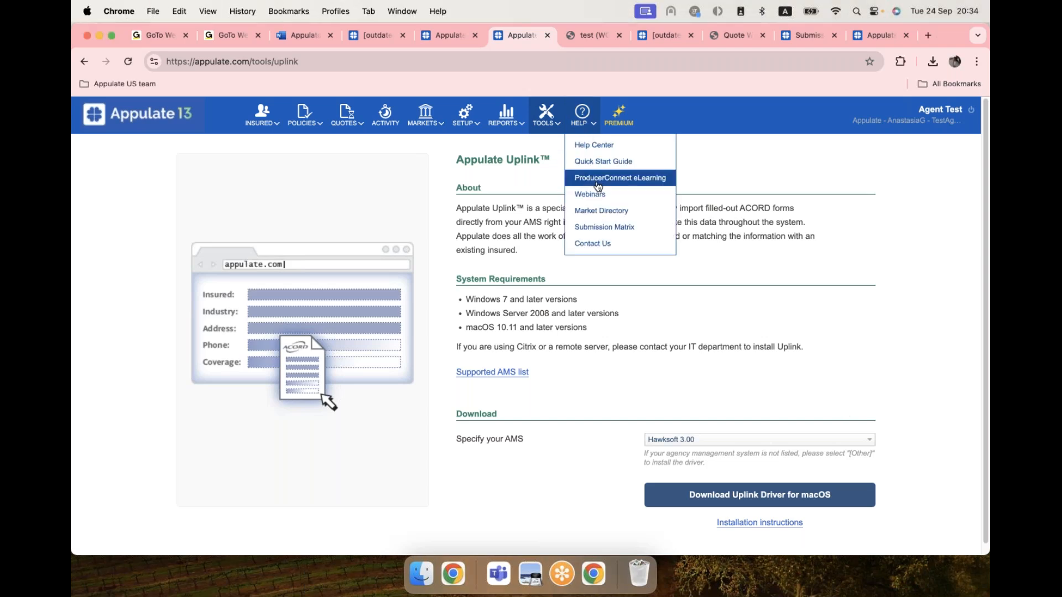
click(600, 231)
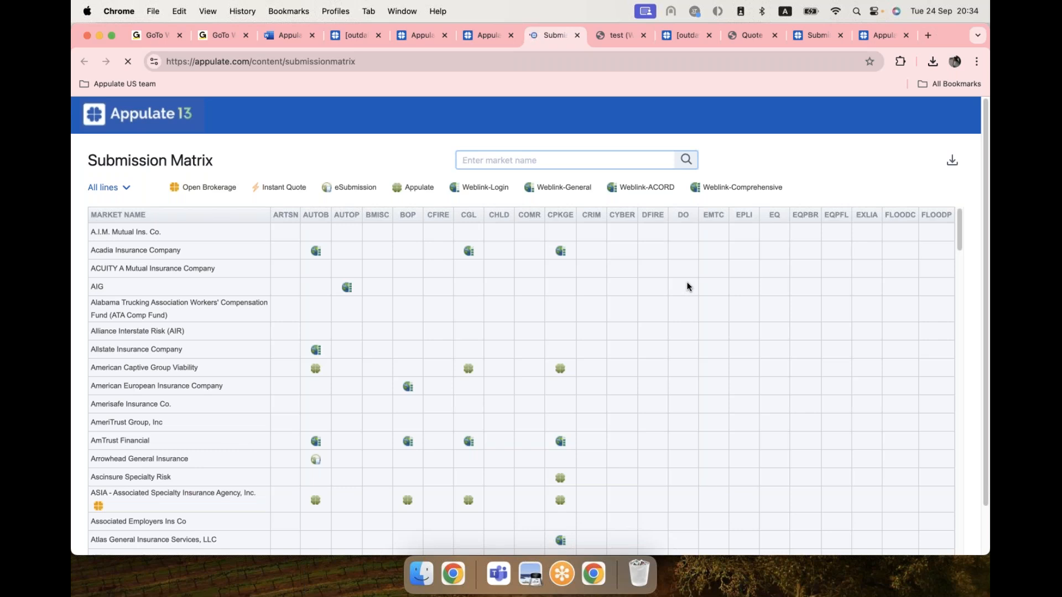
text(travellers)
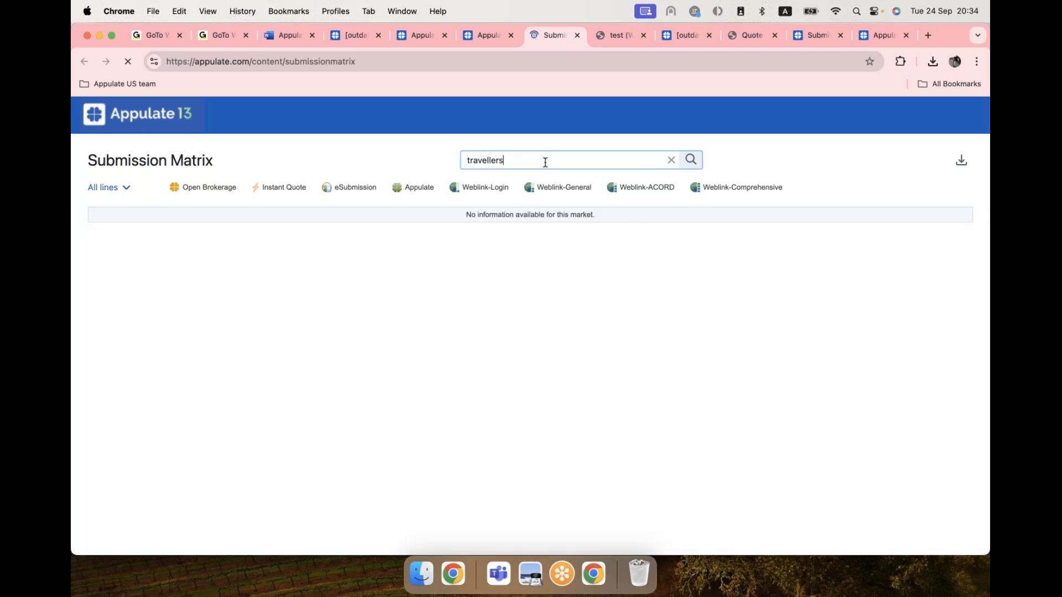
key(BackSpace)
key(BackSpace)
key(BackSpace)
key(BackSpace)
text(ers)
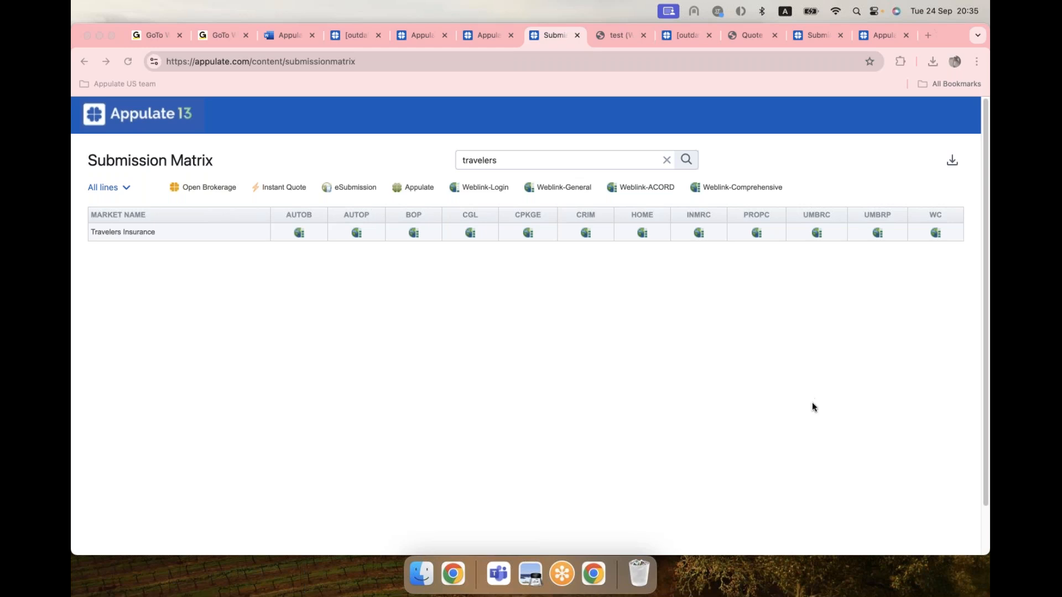
click(118, 115)
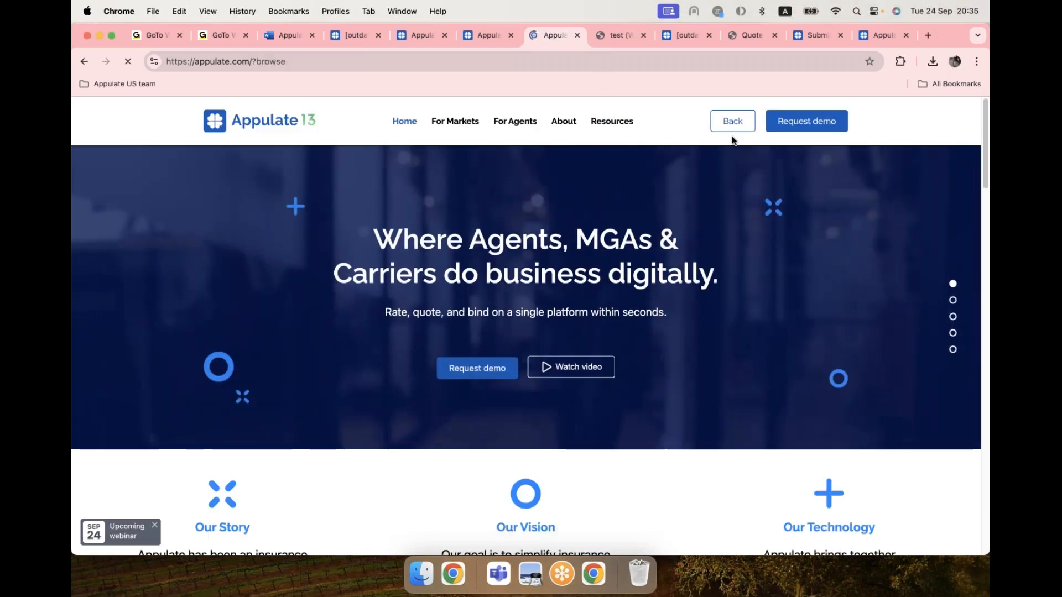
Return from the home page to the All Insured list with its Los Angeles, CA insured.
click(731, 123)
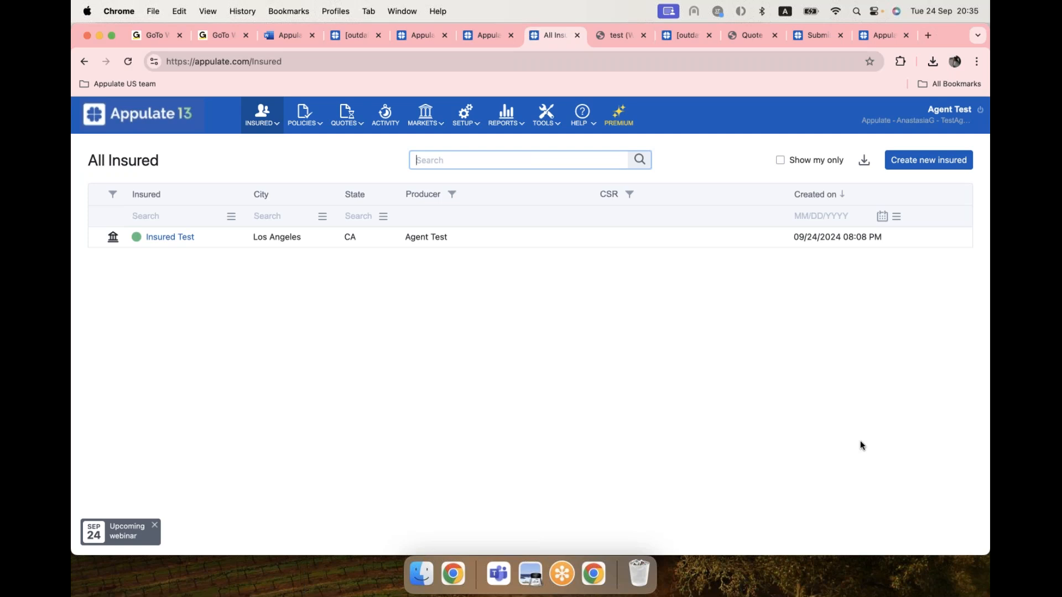
click(827, 411)
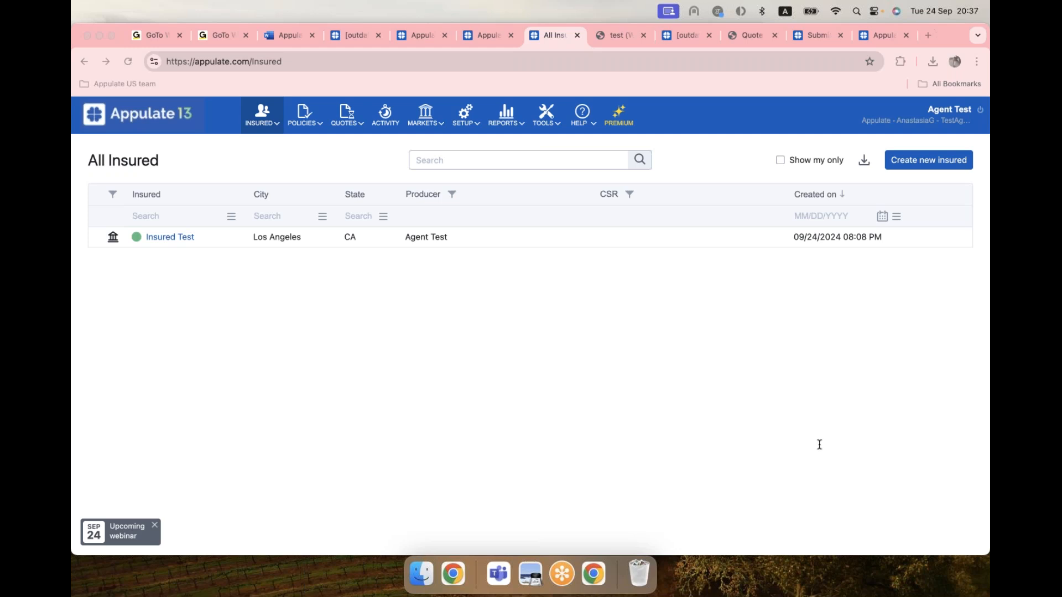
click(622, 125)
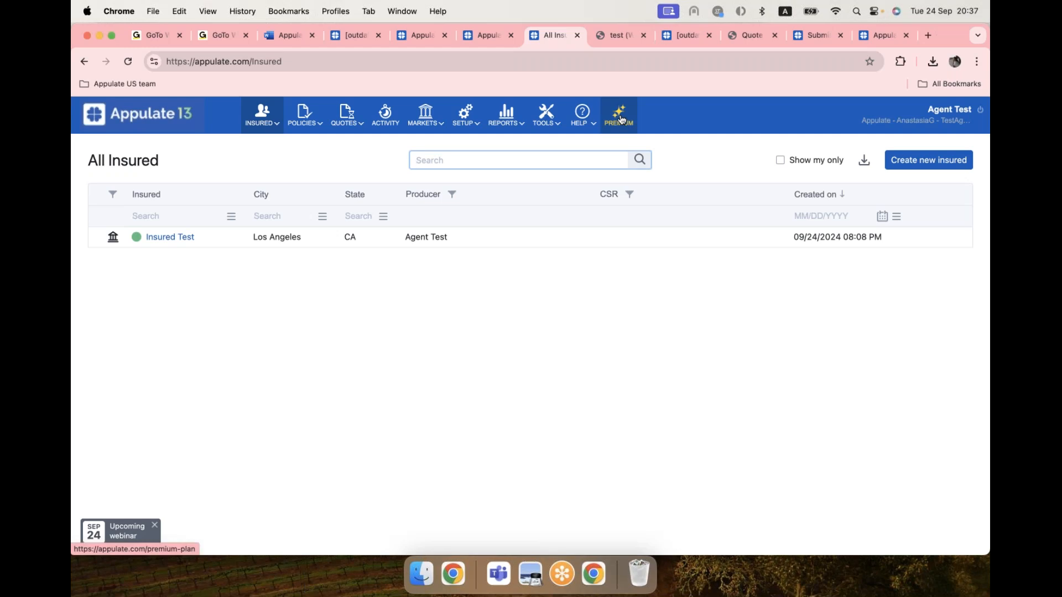
View the PREMIUM page listing Weblink, Email Submission, OCR, Sign documents and InsuredConnect.
click(622, 119)
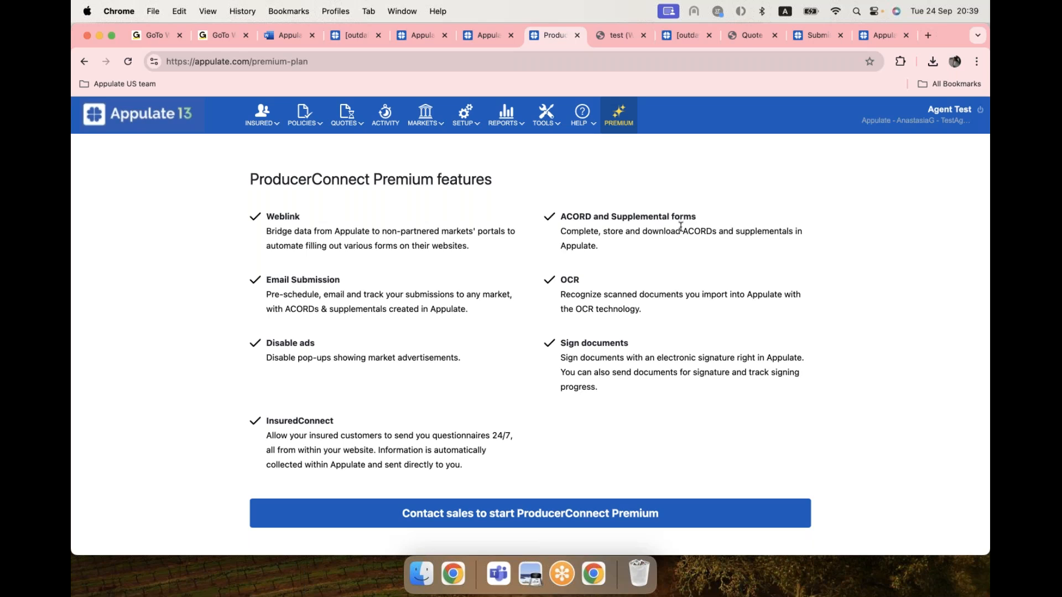
click(833, 407)
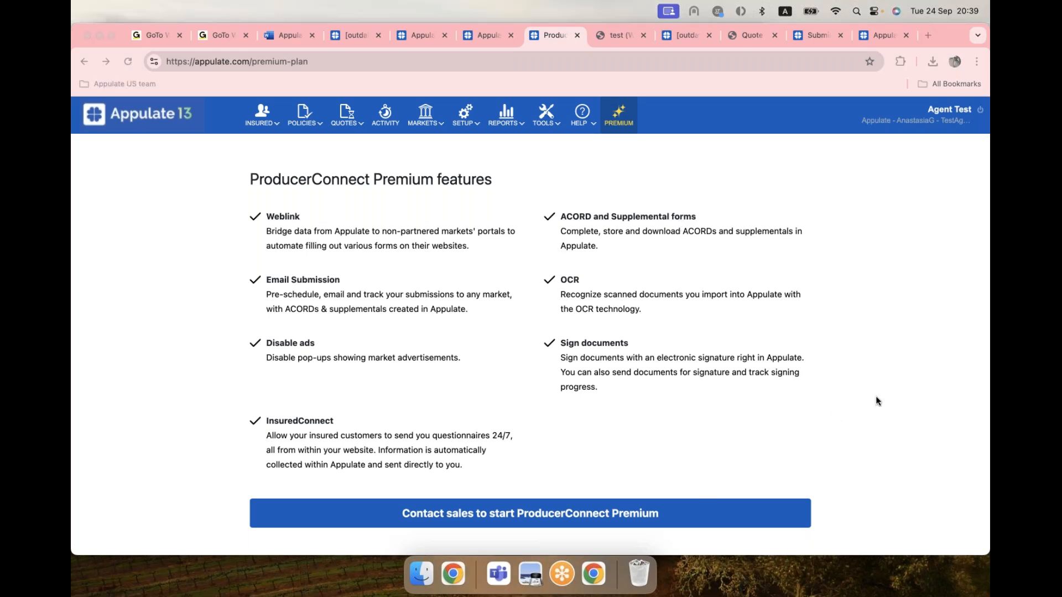